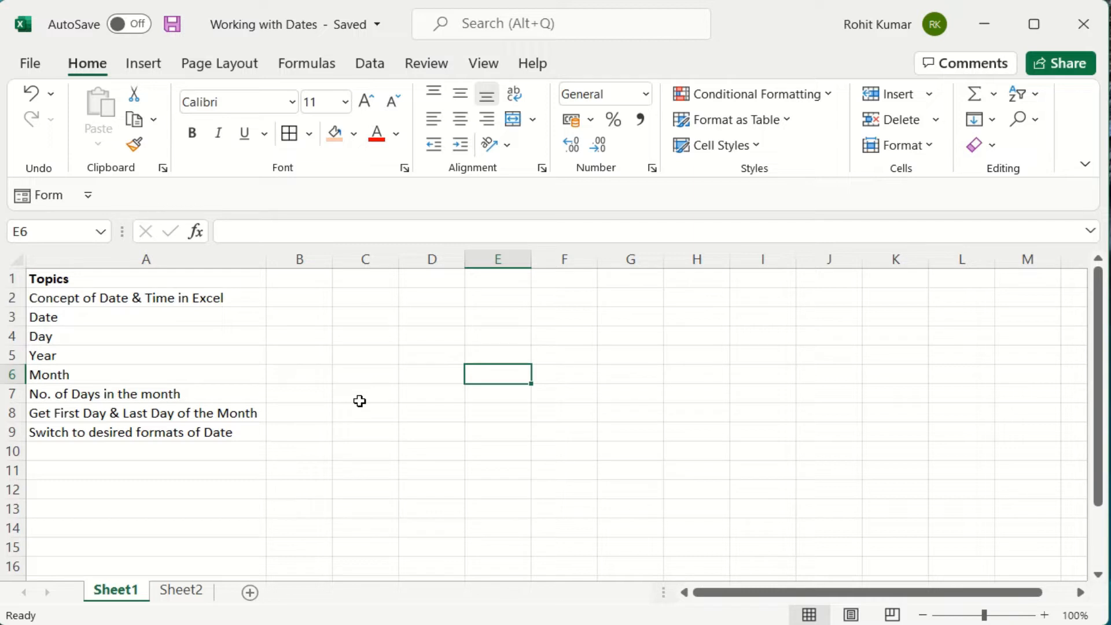
Look over the available date formats in the number format settings without changing anything.
left_click(374, 296)
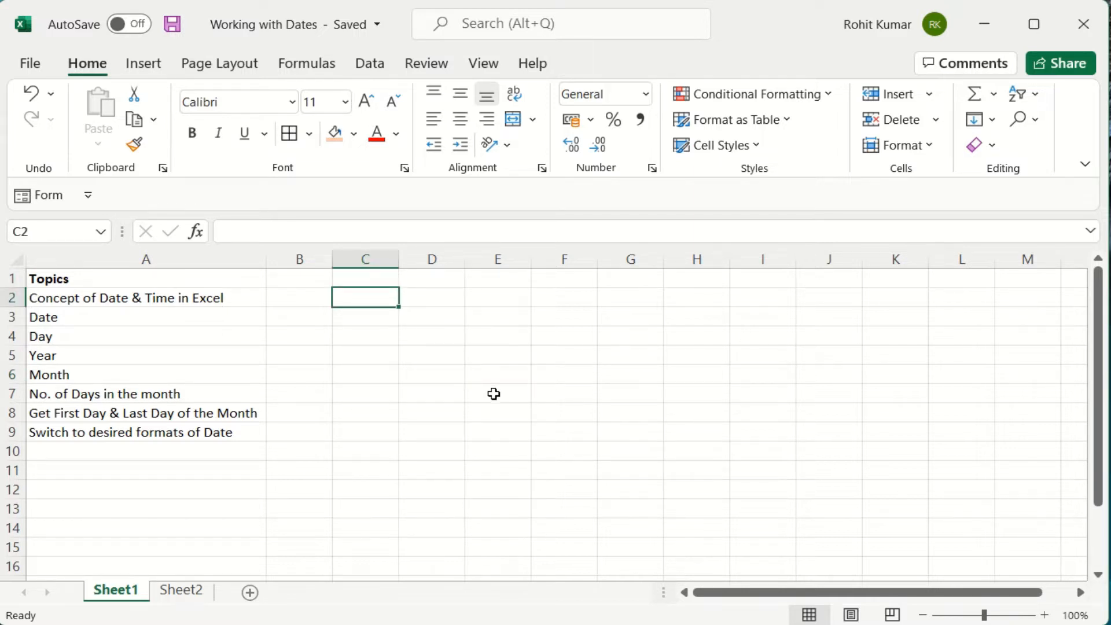
key("Right")
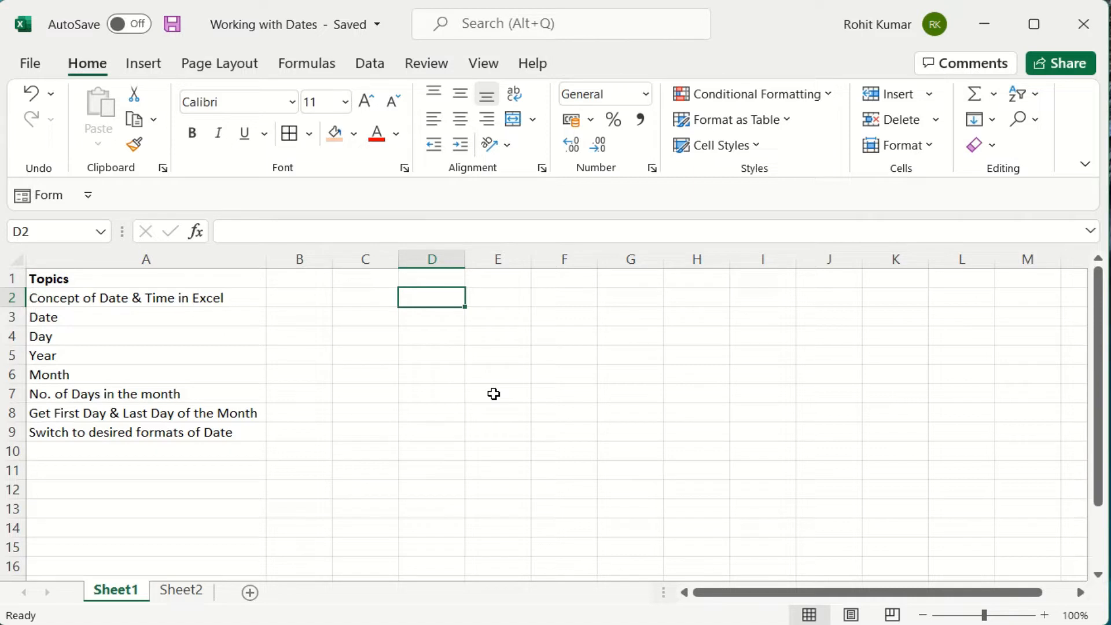
left_click(654, 168)
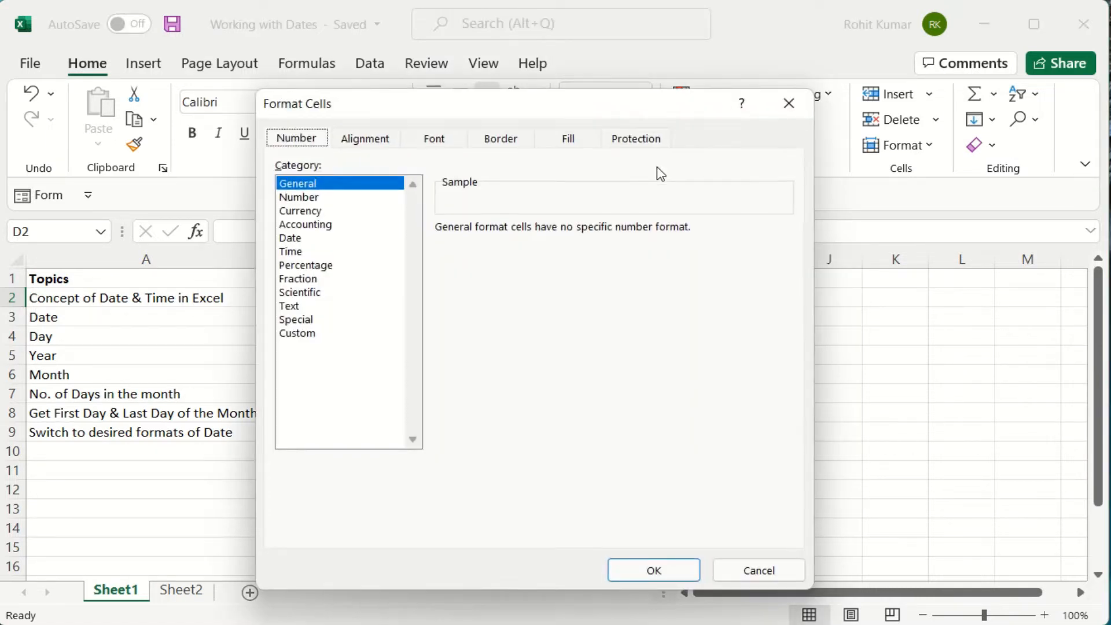
left_click(291, 240)
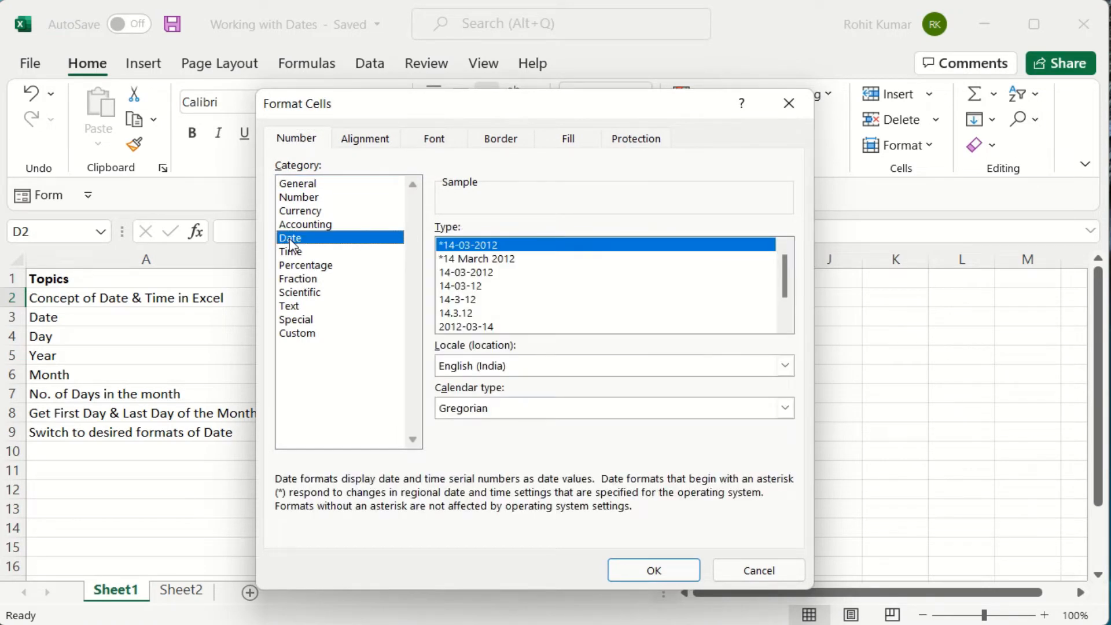
left_click(784, 118)
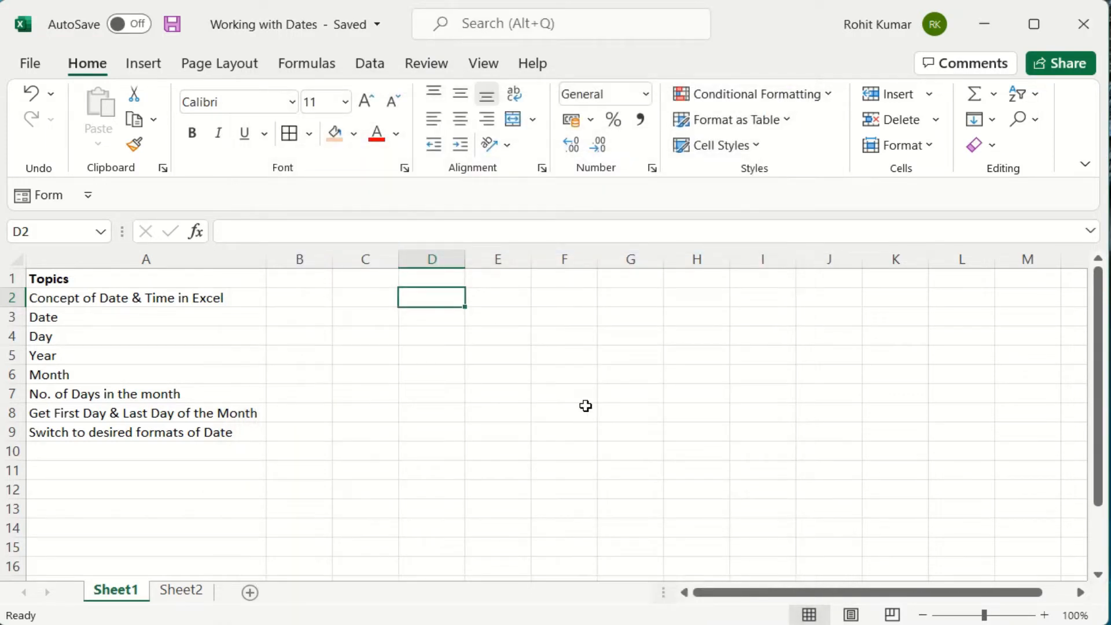
Enter the format codes dd, mm and yy in D2, D3 and D4.
type("dd")
key("Return")
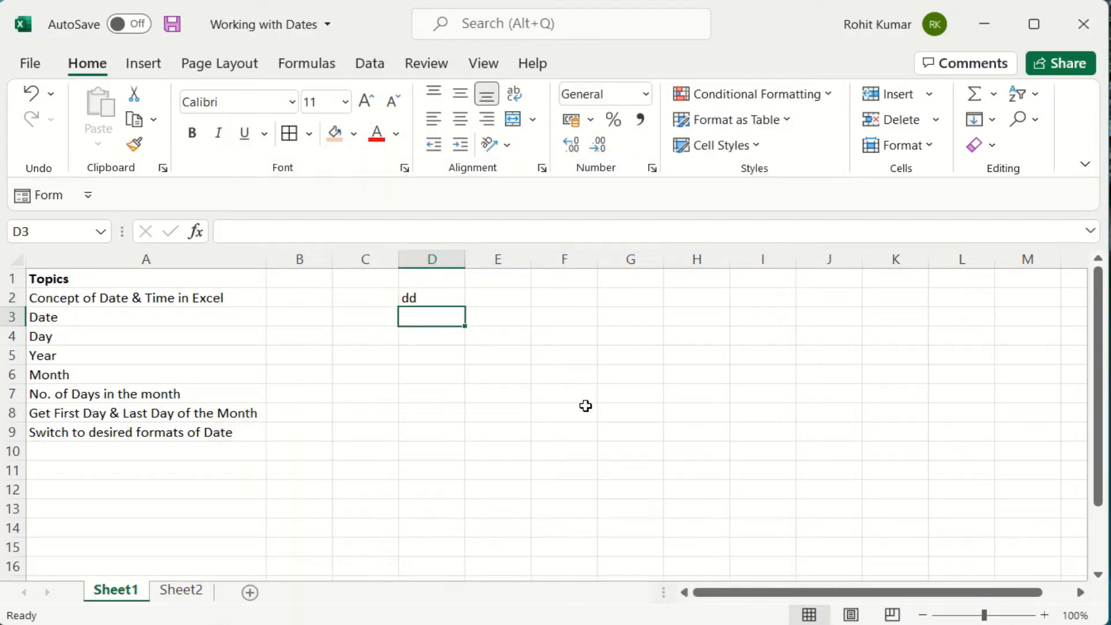
type("mm")
key("Return")
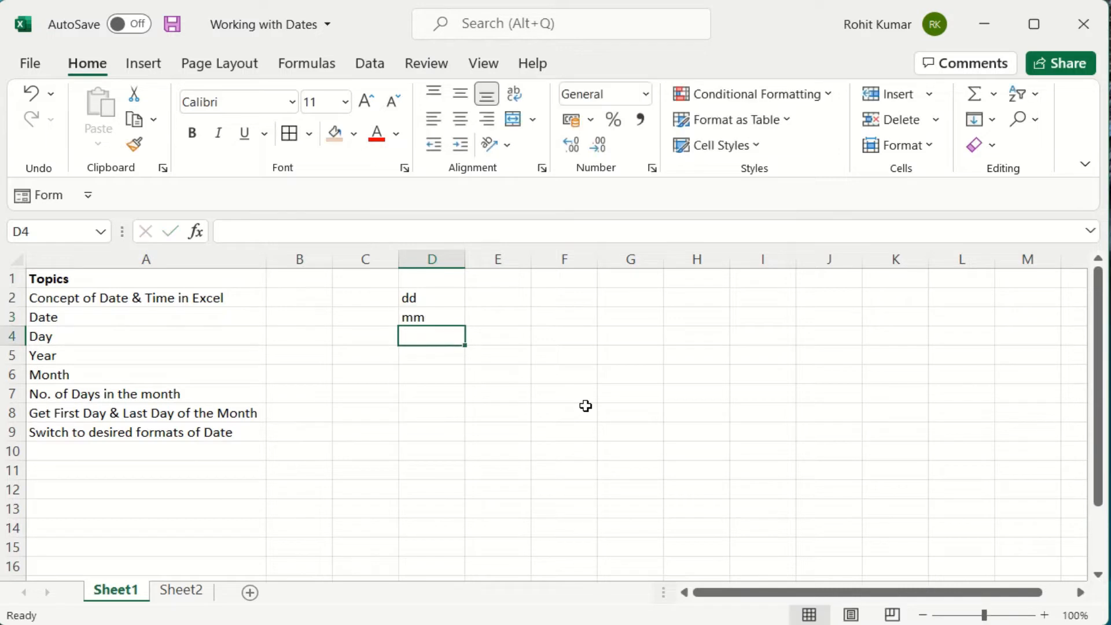
type("yy")
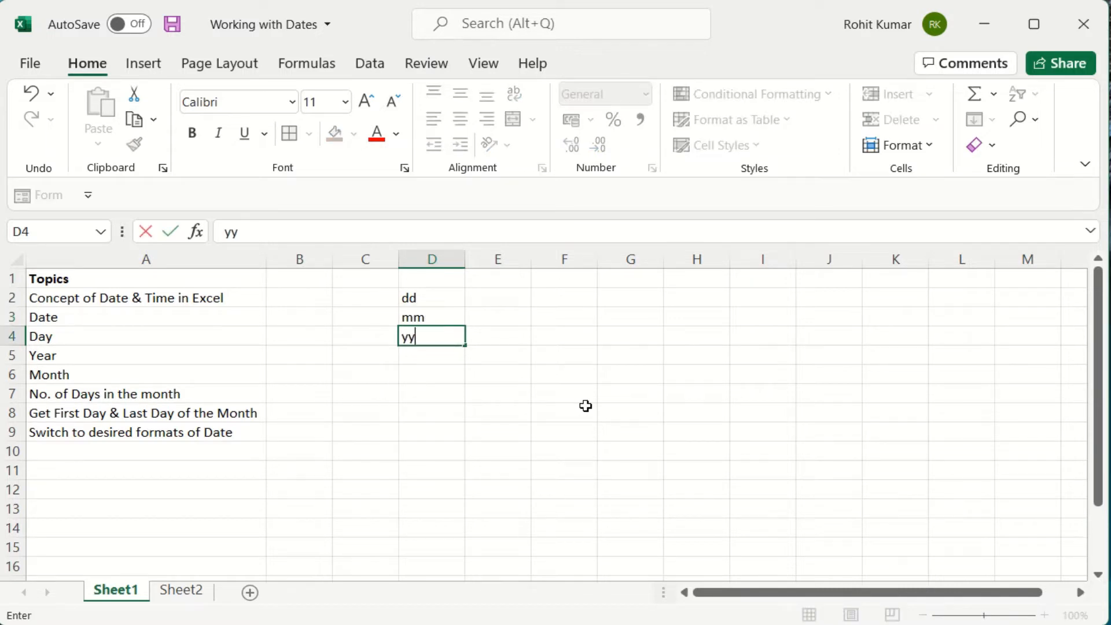
key("Return")
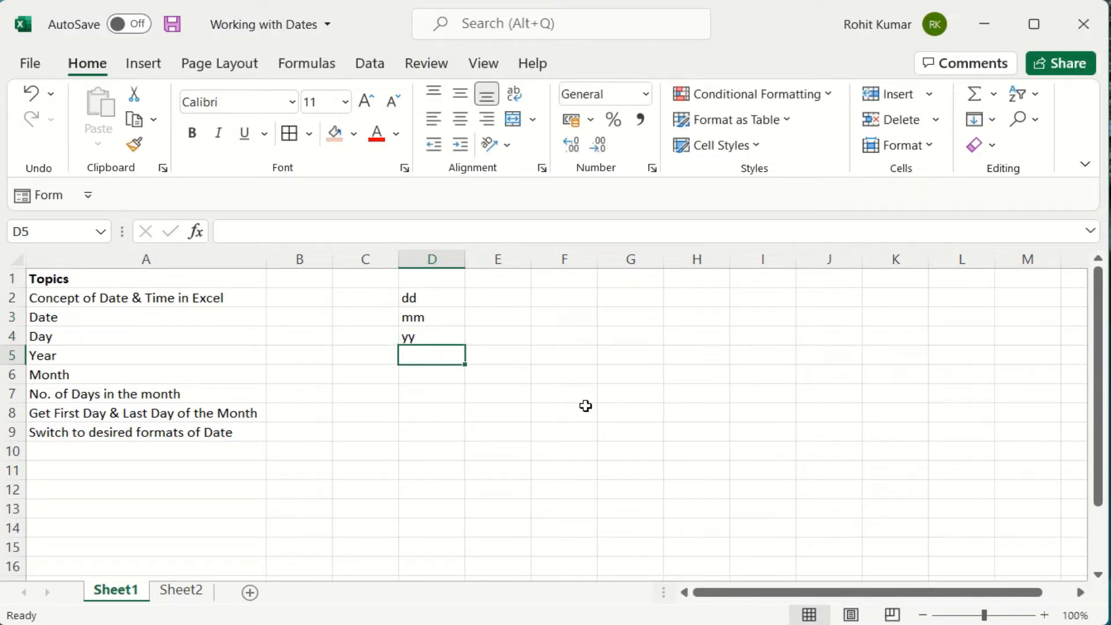
Enter hh, mmm and ss in D5:D7, then clear those three cells again.
type("hh")
key("Return")
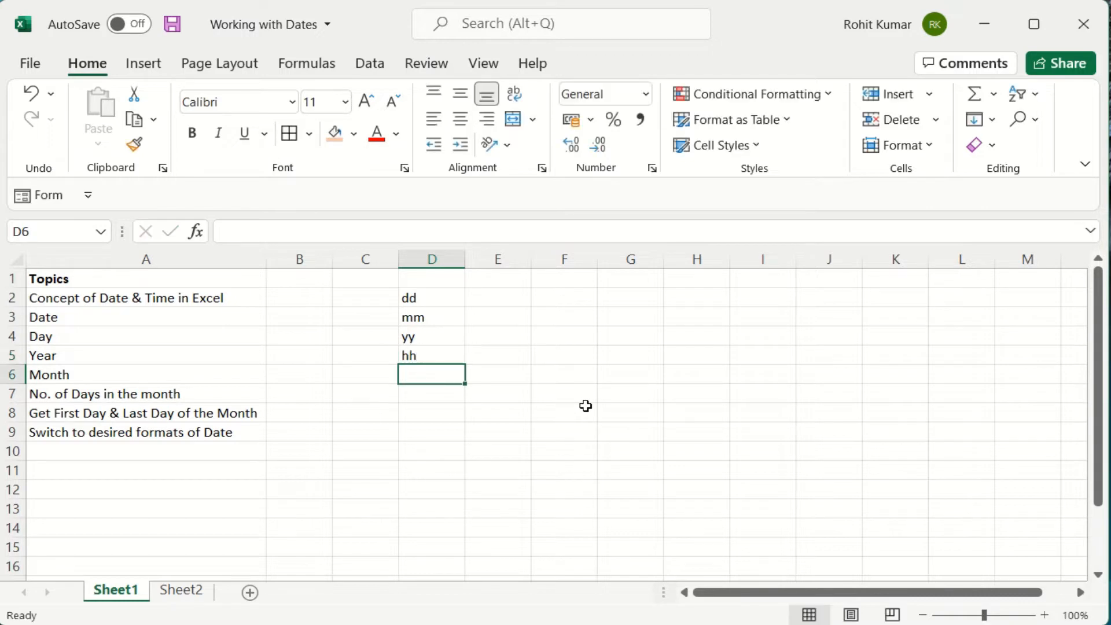
type("mmm")
key("Return")
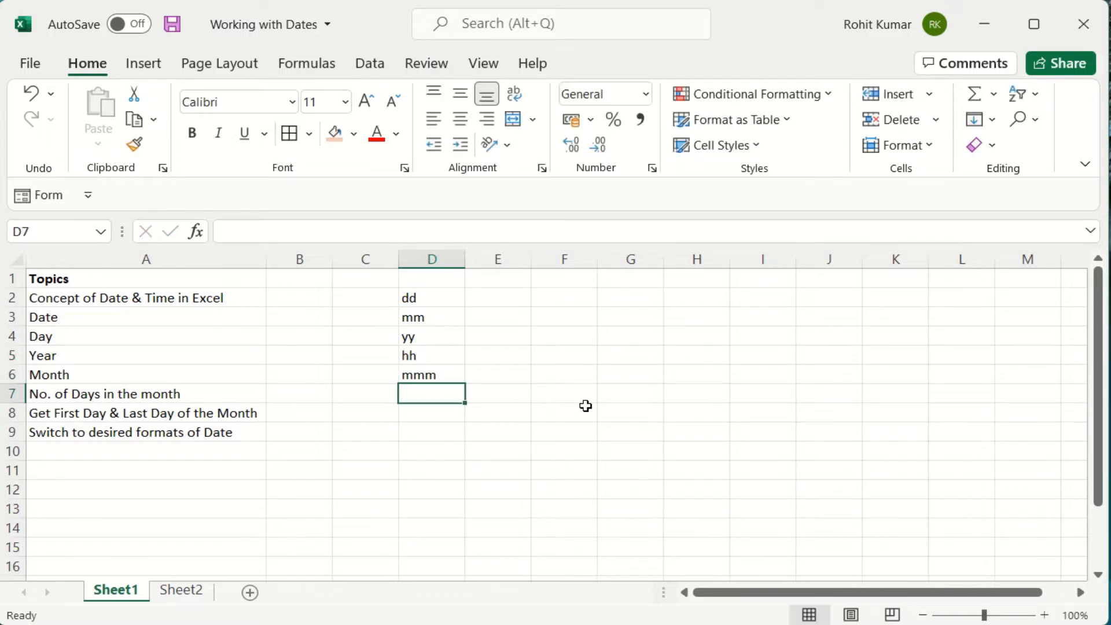
type("ss")
key("Up")
key("Up")
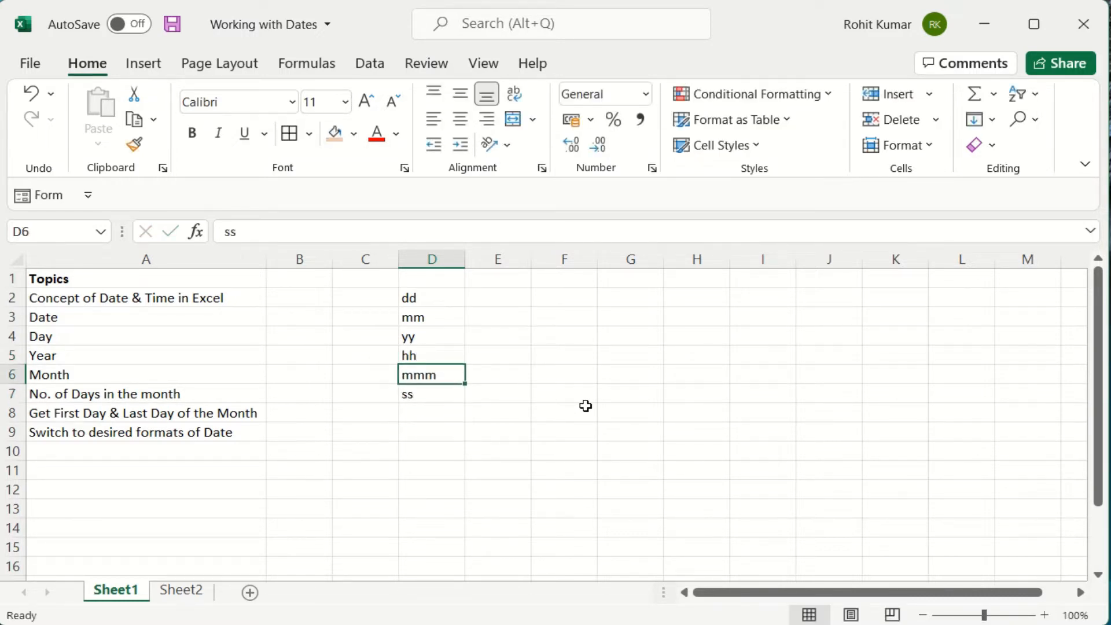
key("shift+Down")
key("shift+Down")
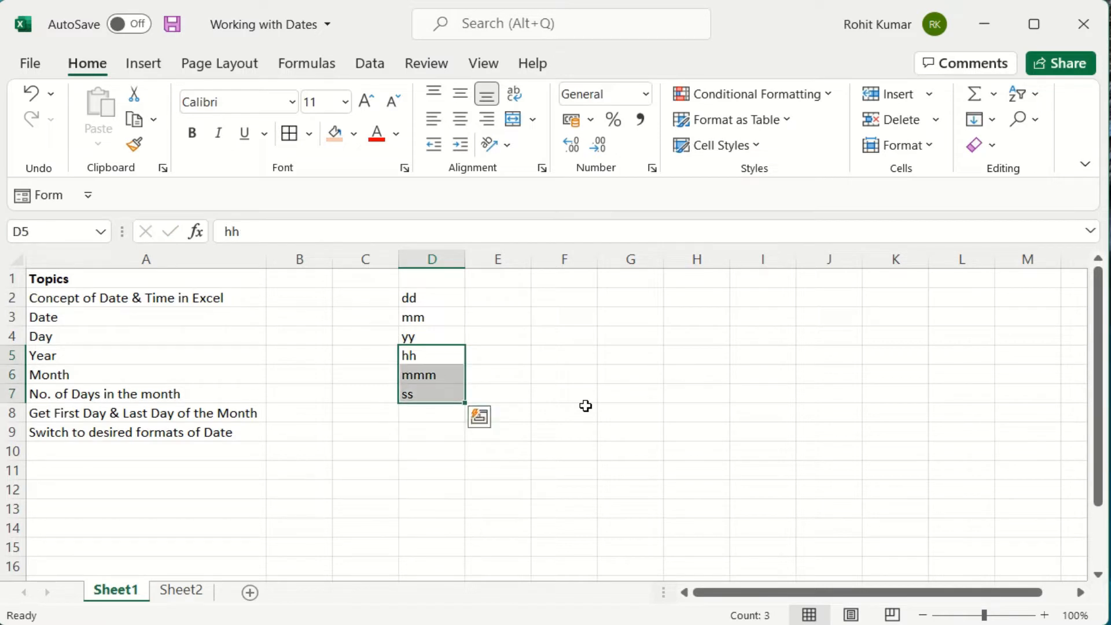
key("Delete")
key("Up")
key("Up")
key("Up")
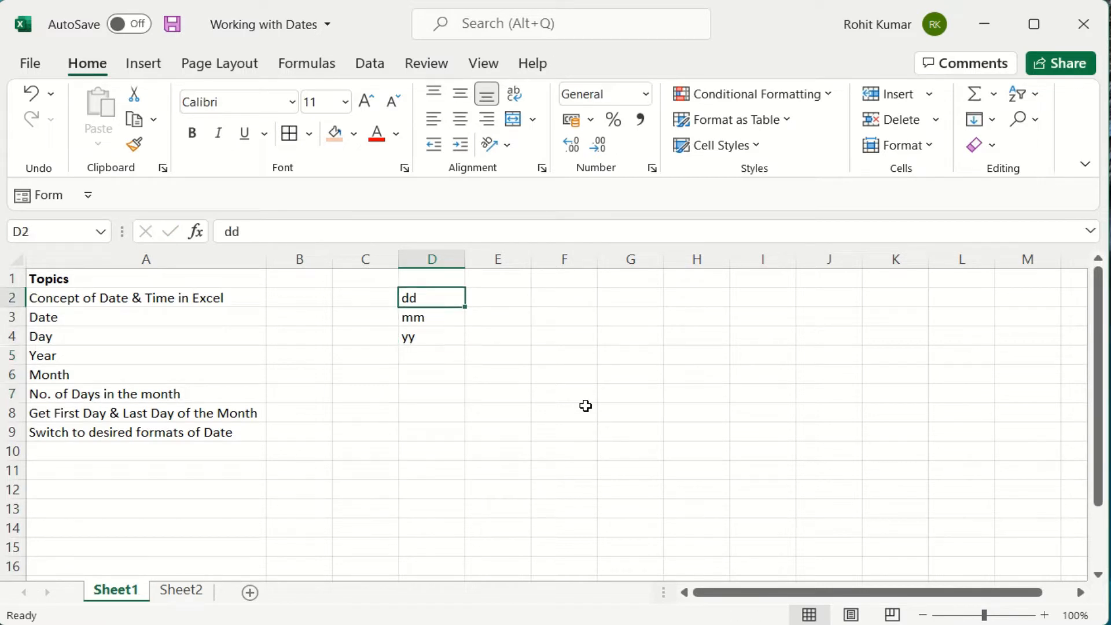
key("Right")
key("Right")
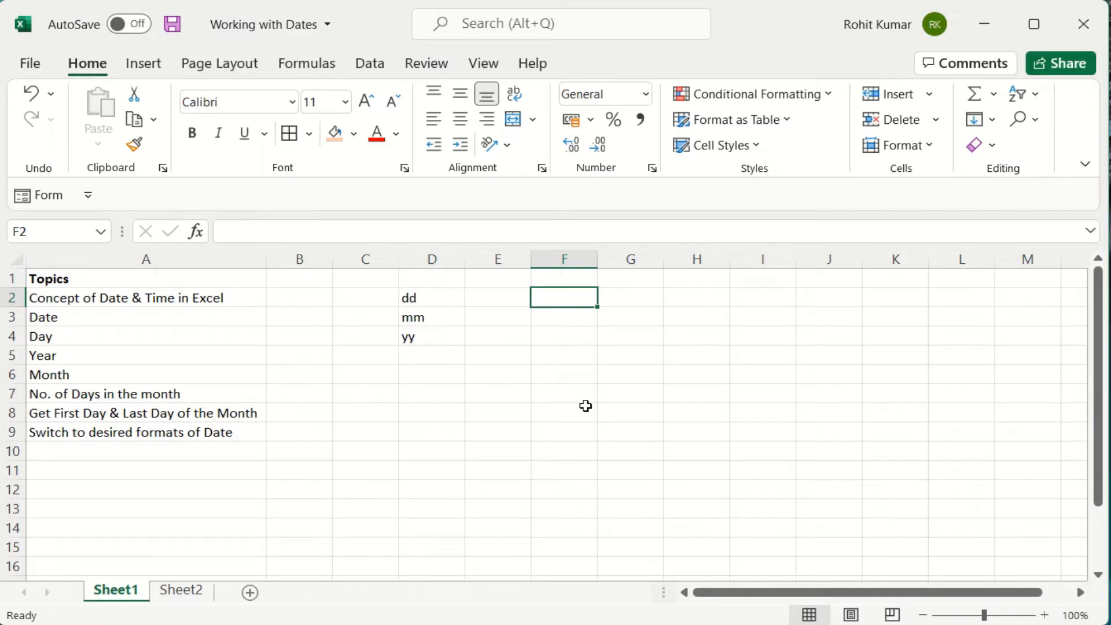
Enter the numbers 0, 1, 2, 3, 4 and 5 in F2 through F7.
type("0")
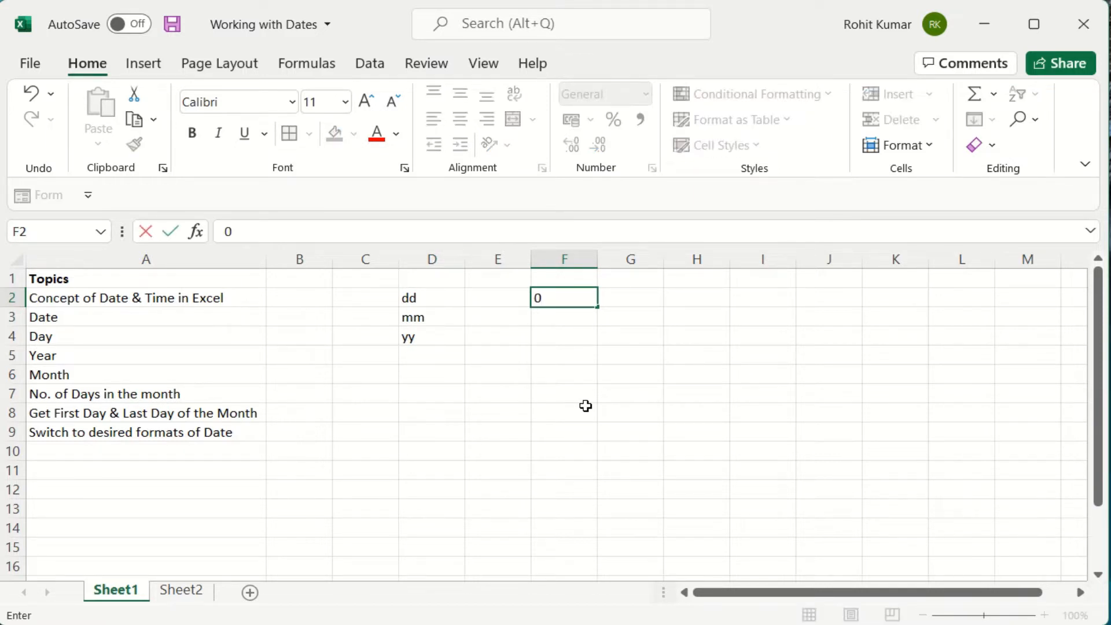
key("Return")
type("1")
key("Return")
type("2")
key("Return")
type("3")
key("Return")
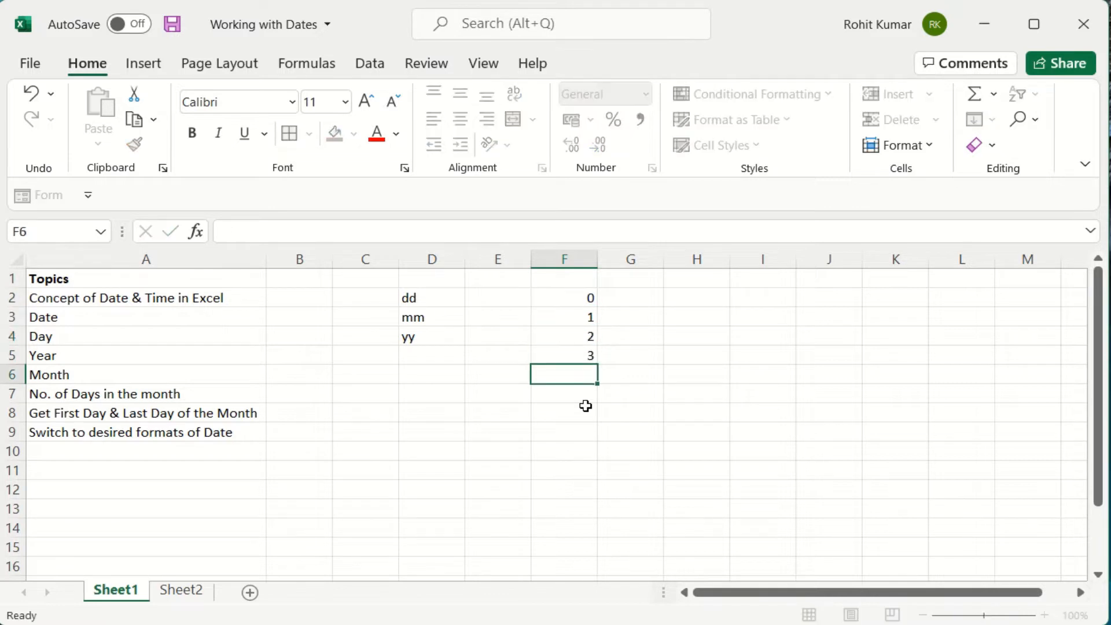
type("4")
key("Return")
type("5")
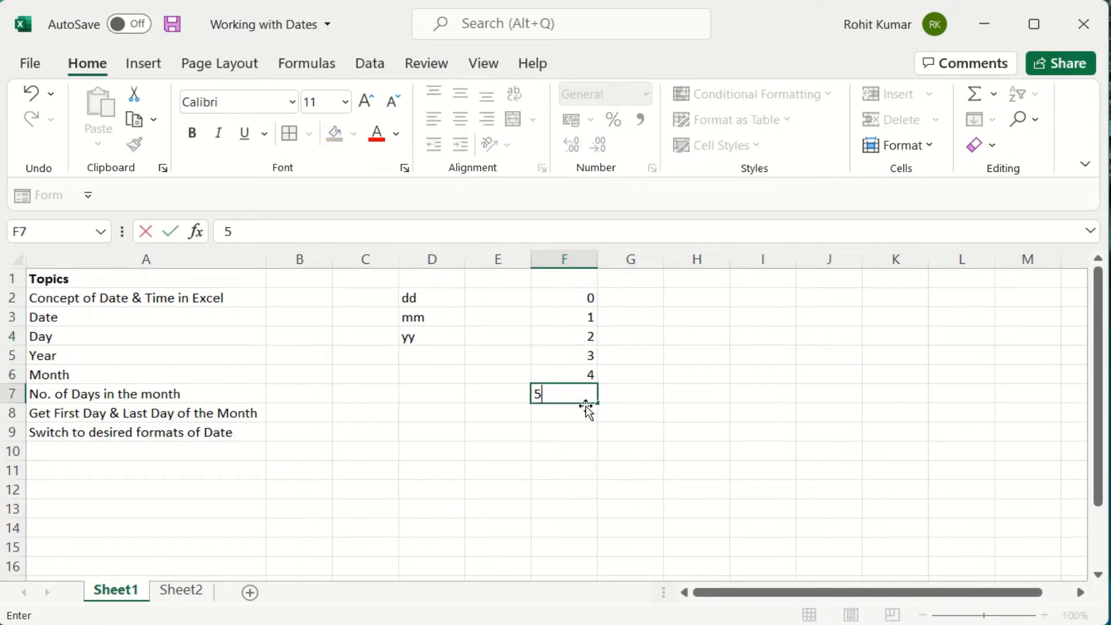
key("Up")
key("Up")
key("Up")
key("Up")
key("Up")
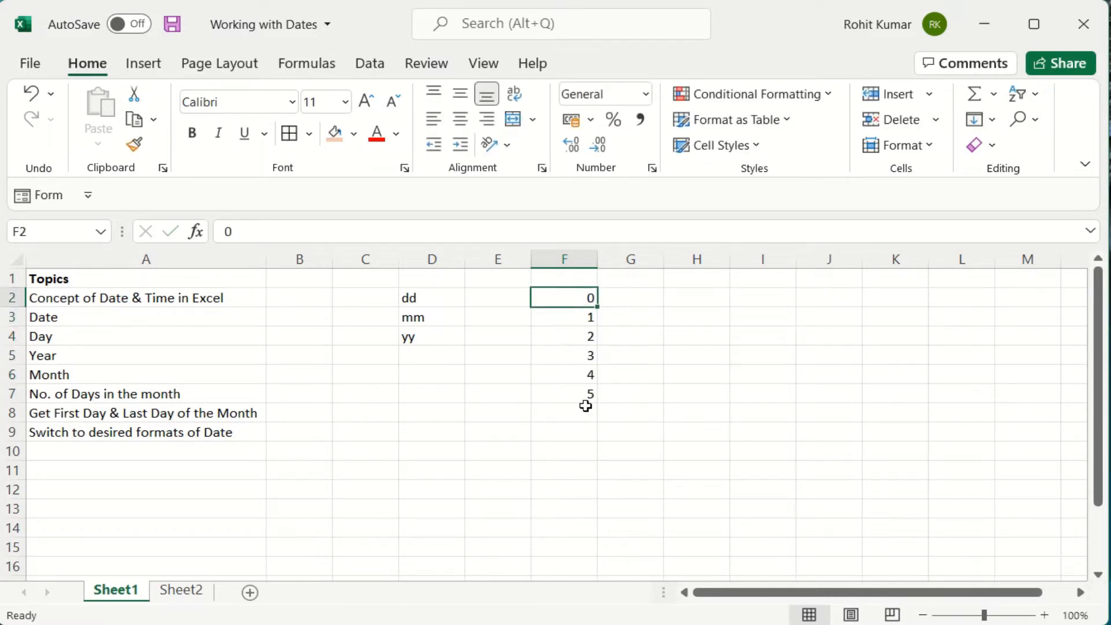
Format F2:F7 as Short Date so they read 00-01-1900 to 05-01-1900.
left_click_drag(573, 294, 570, 395)
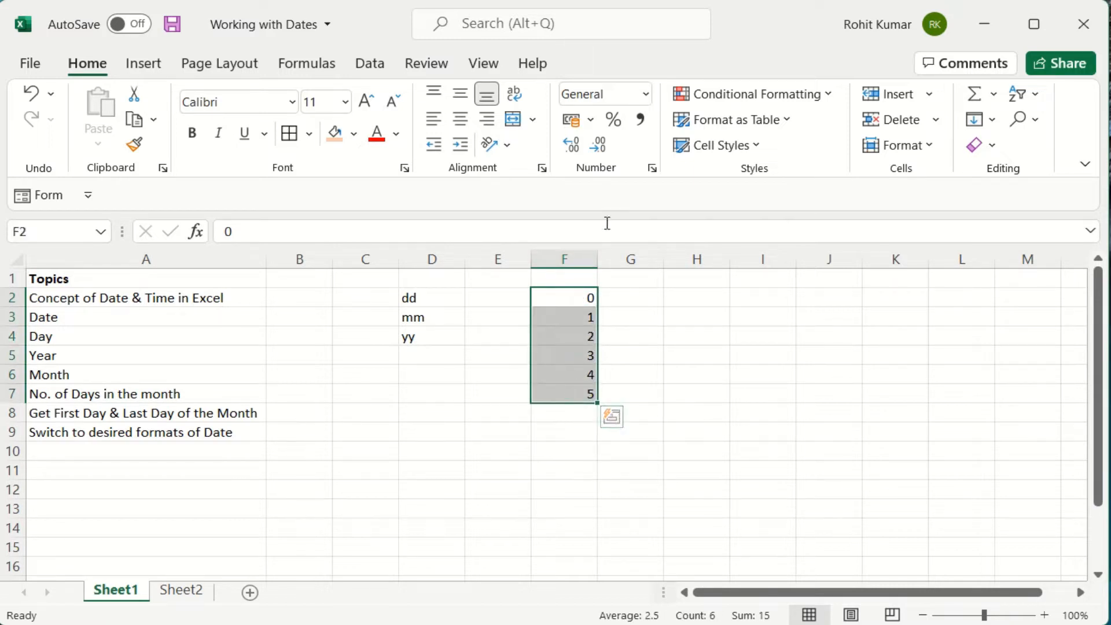
left_click(646, 95)
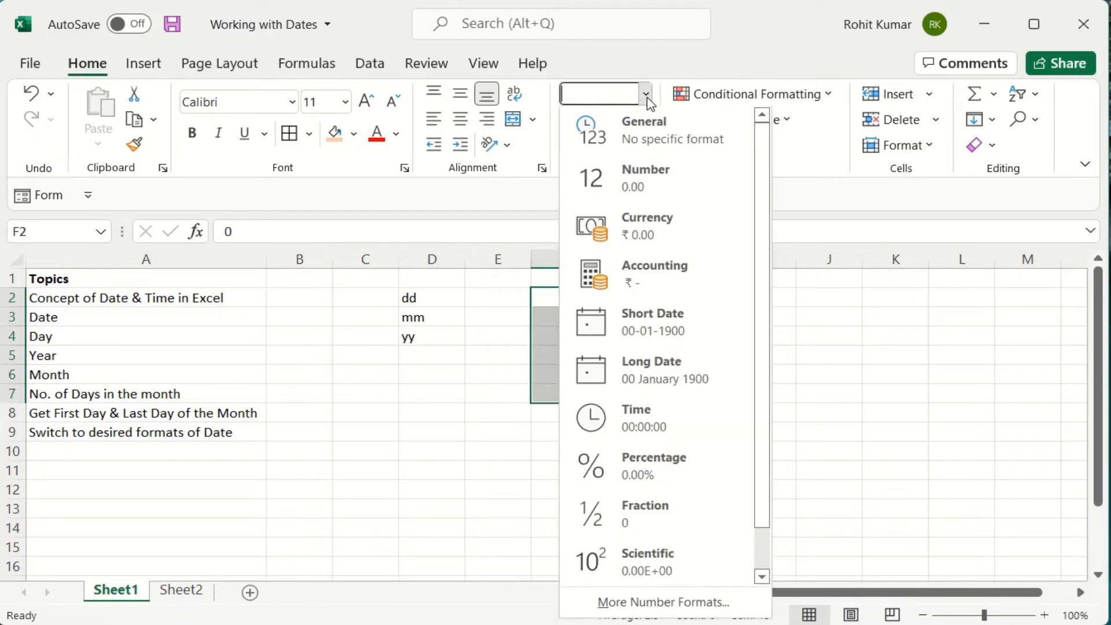
left_click(654, 346)
left_click(702, 394)
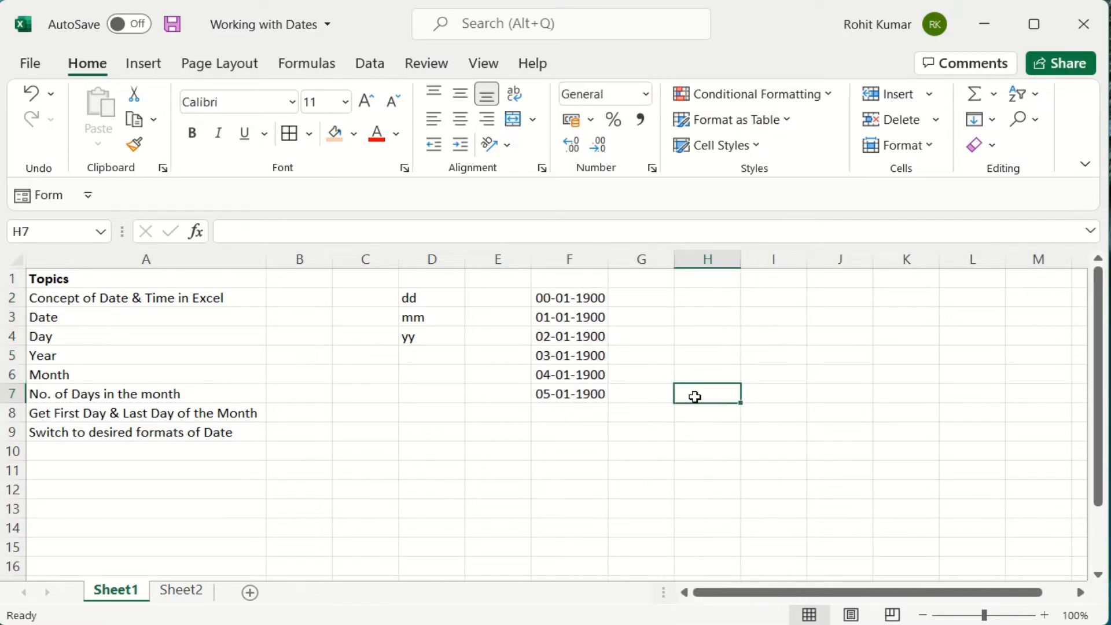
left_click(571, 301)
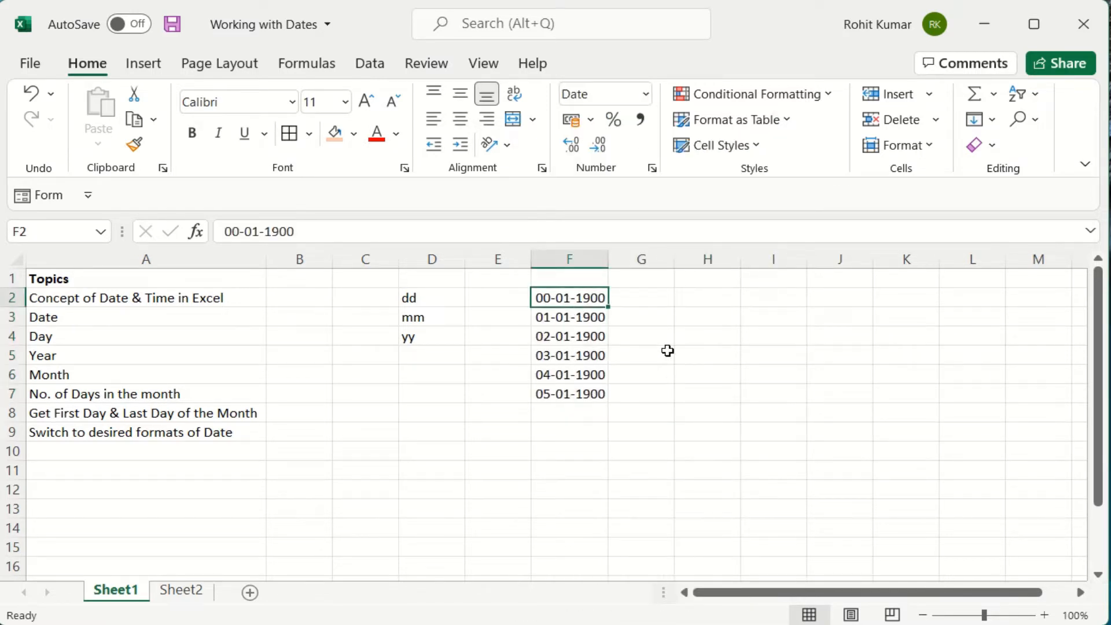
key("Down")
key("Down")
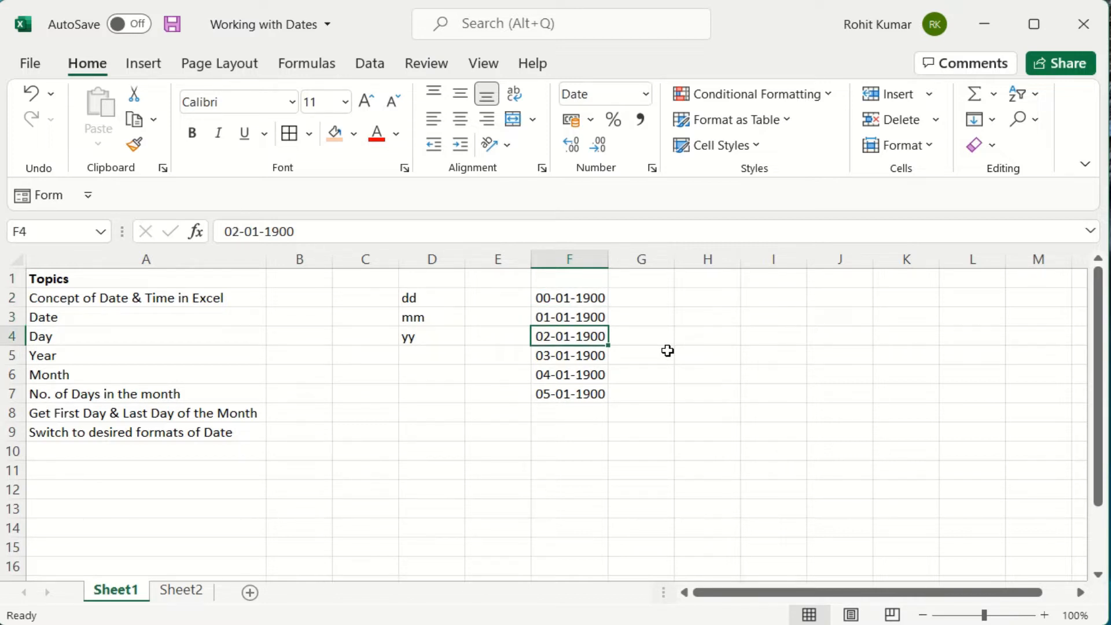
key("Up")
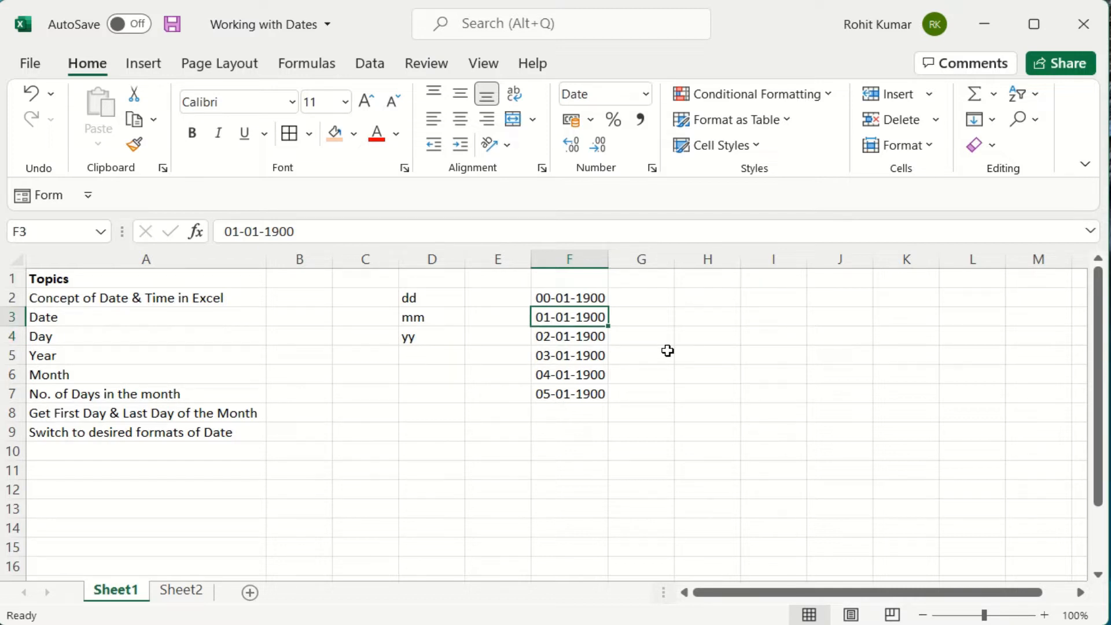
key("Right")
key("Right")
key("Right")
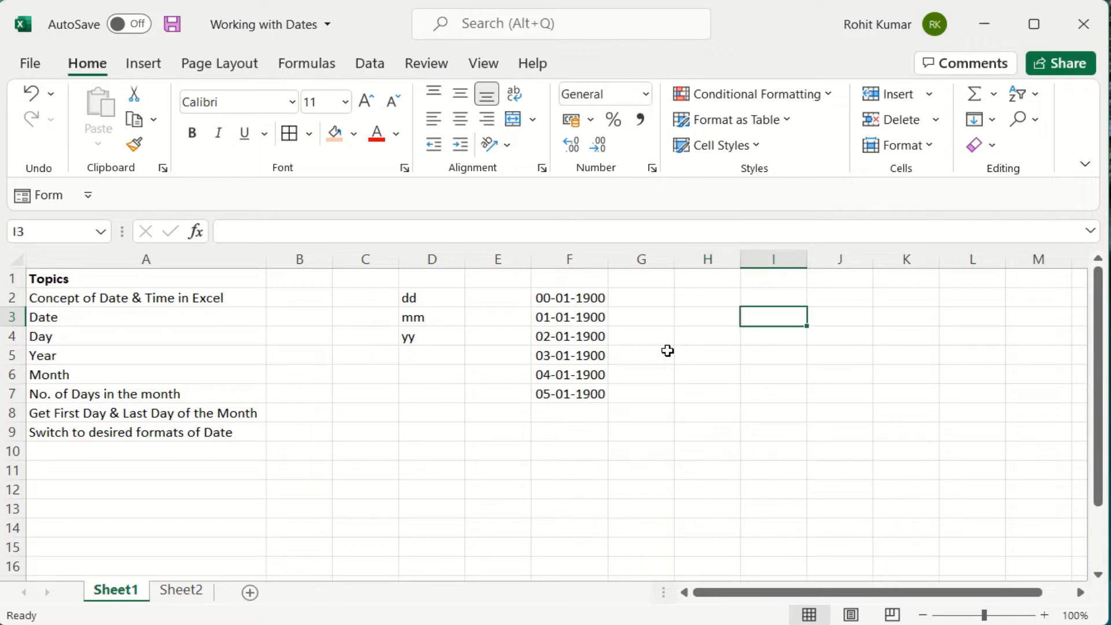
Enter the formula =TODAY() in cell H3.
key("Left")
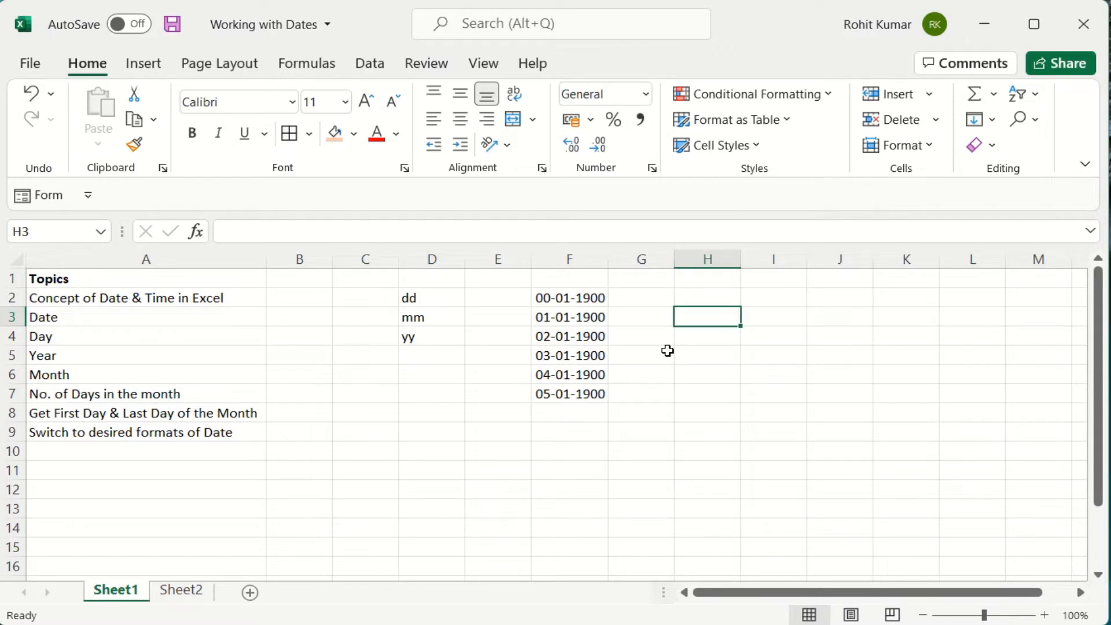
type("=today")
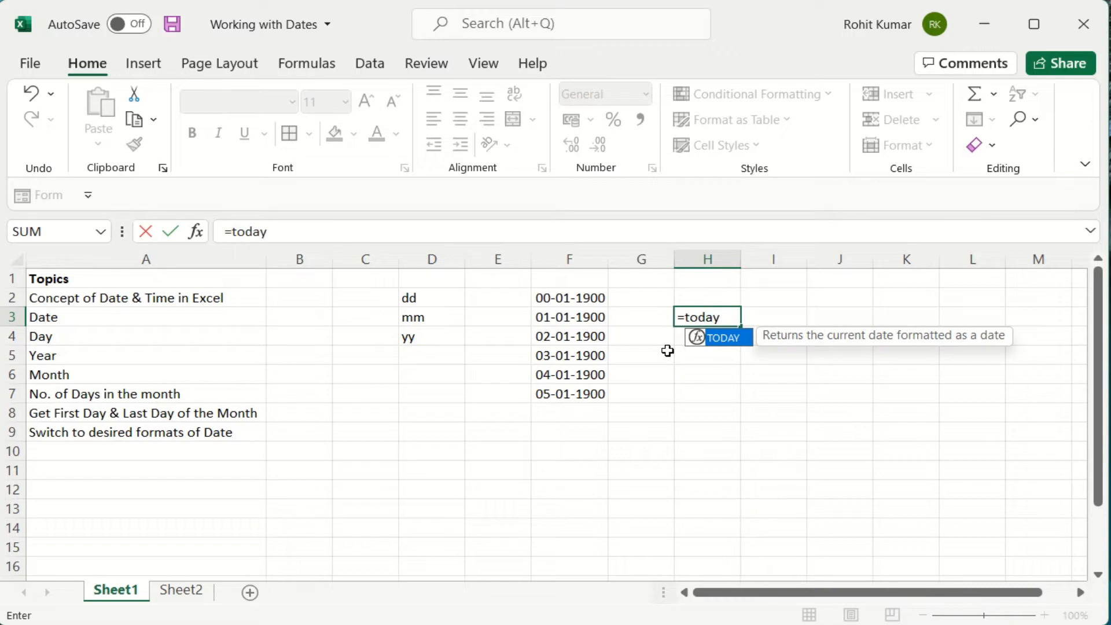
key("Tab")
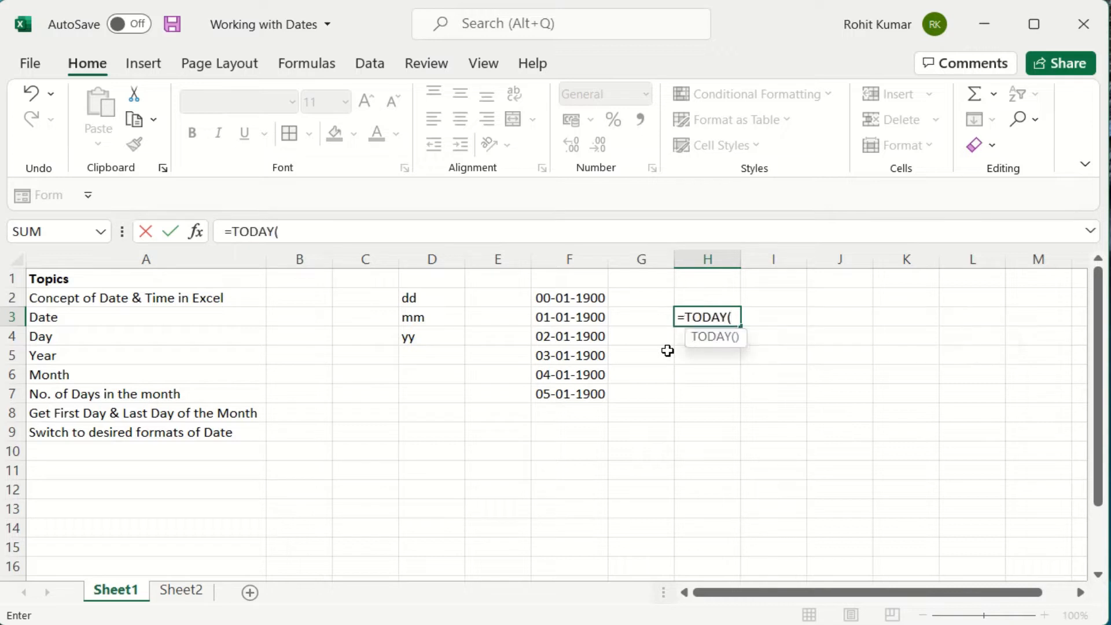
type(")")
key("Return")
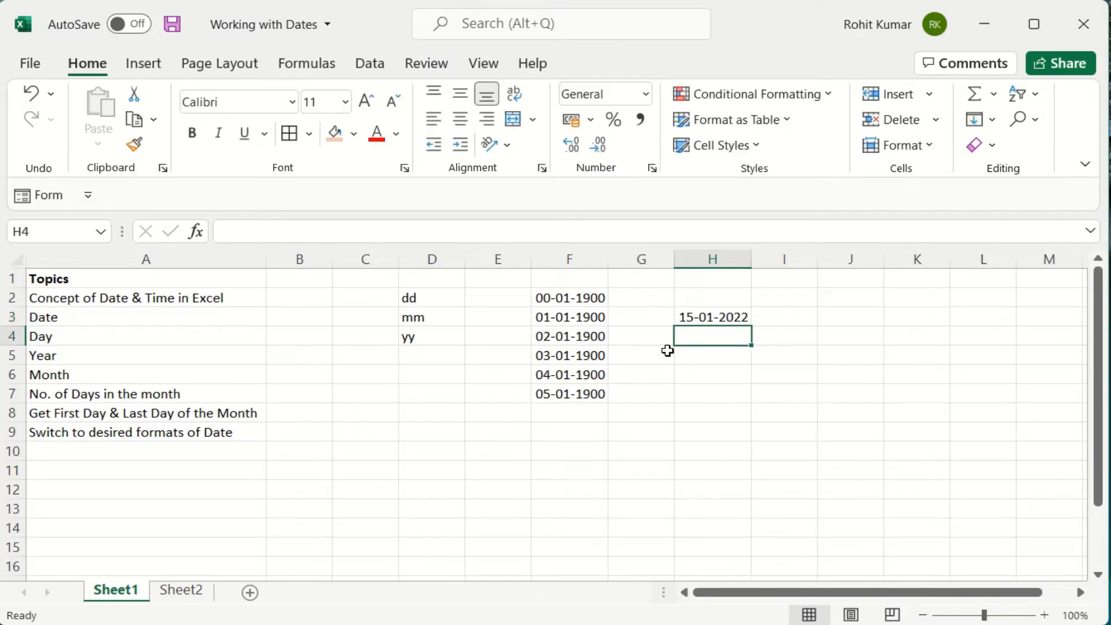
Switch H3 to General format so it shows the serial 44576.
key("Up")
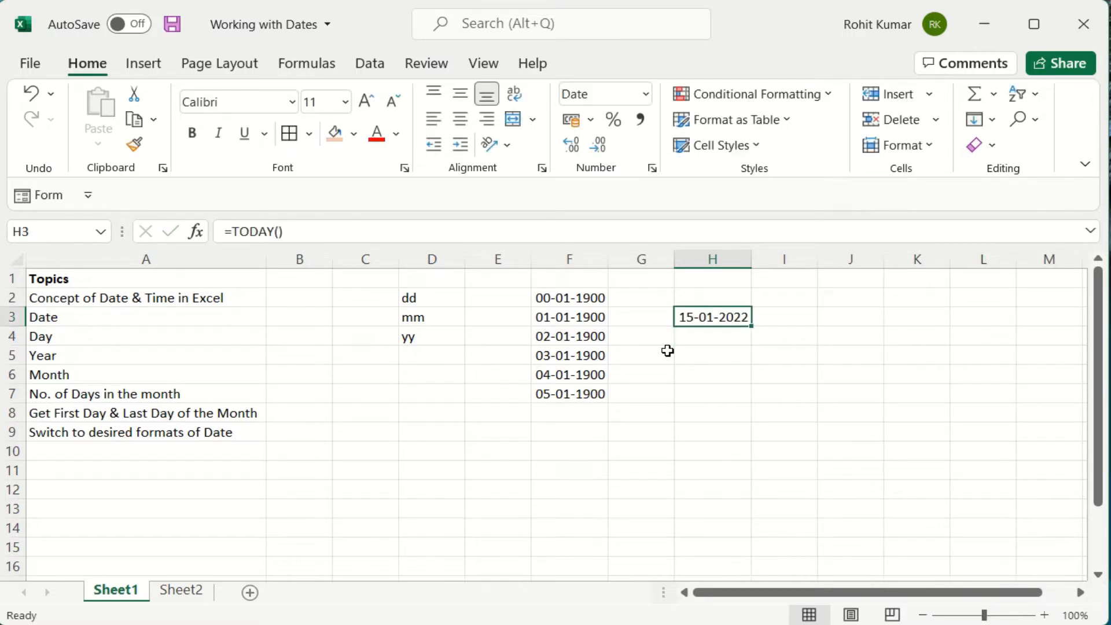
left_click(646, 94)
left_click(635, 136)
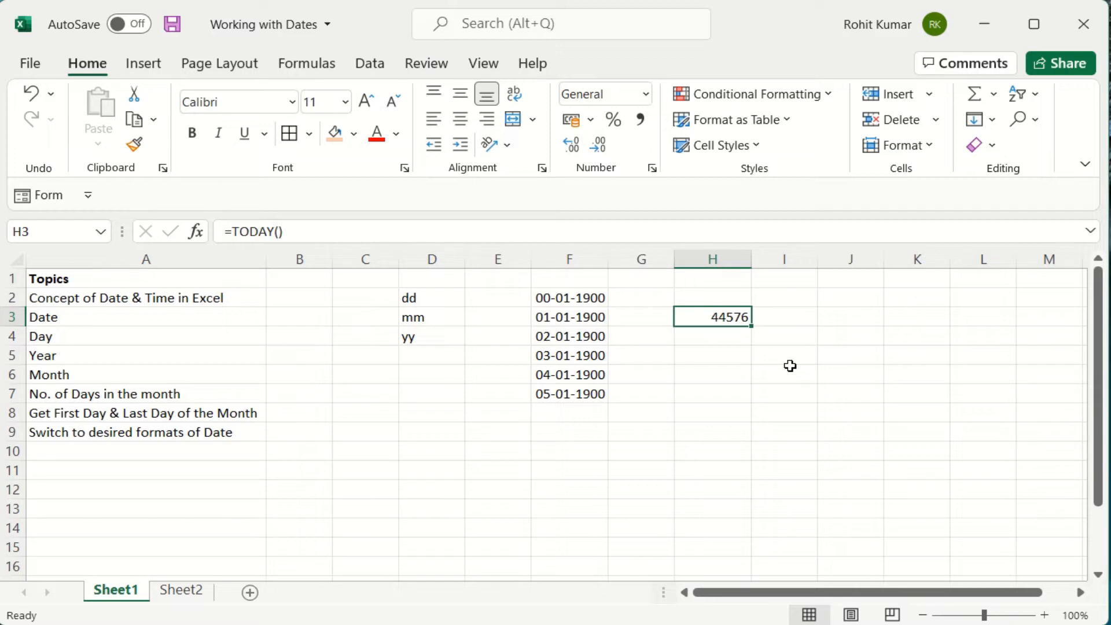
left_click(471, 470)
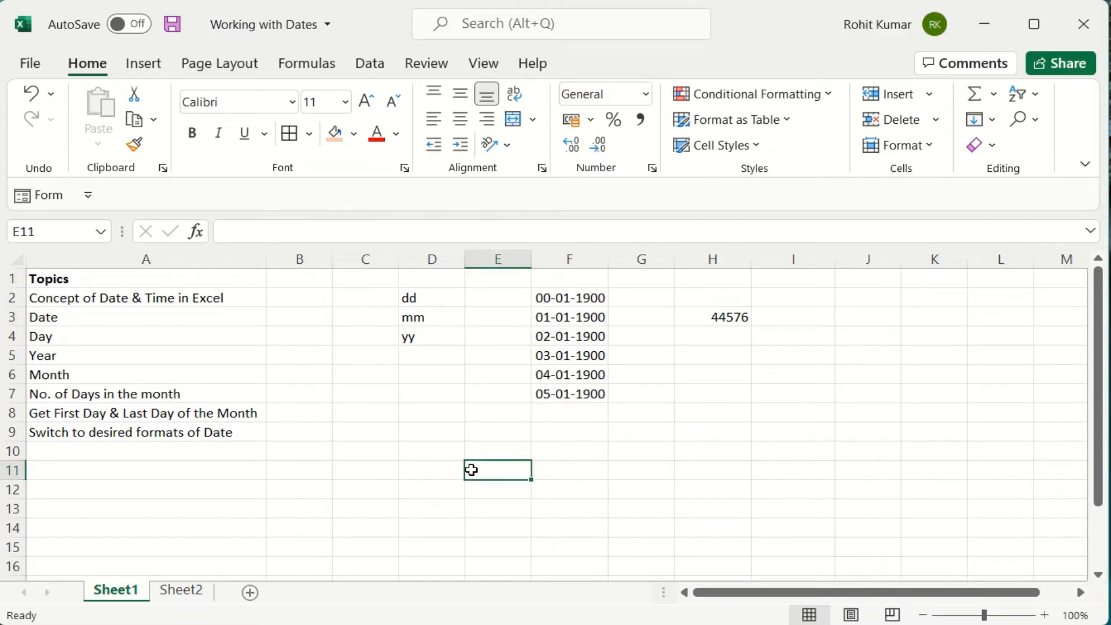
Enter the ranges 1-31, 1-12 and 1900 in E2:E4 beside the dd, mm, yy codes.
left_click(438, 301)
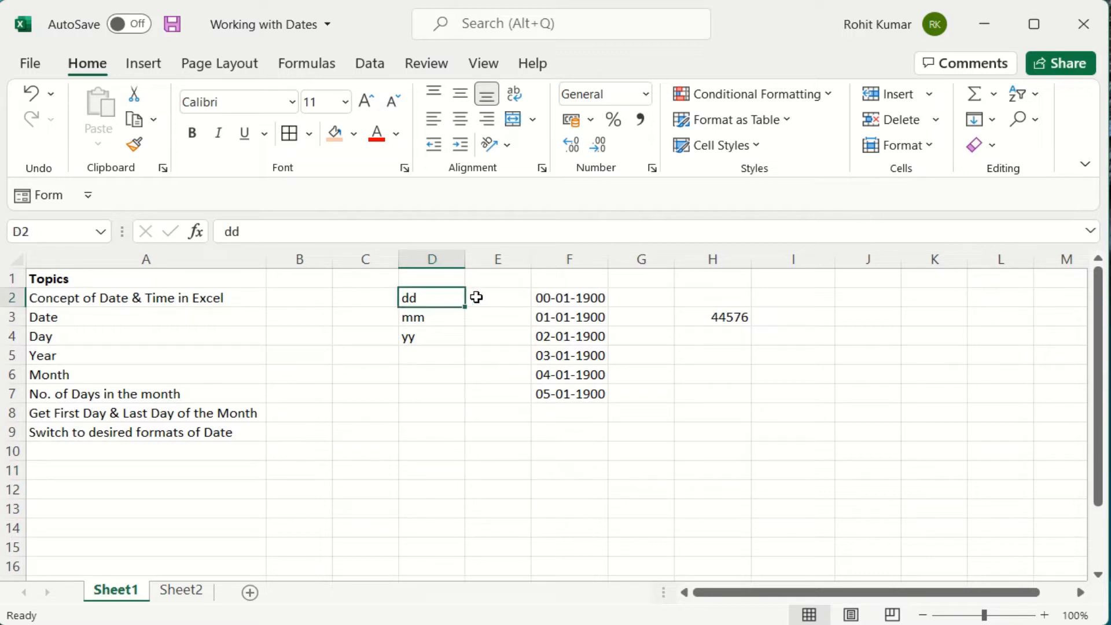
left_click(478, 298)
type("'1-31")
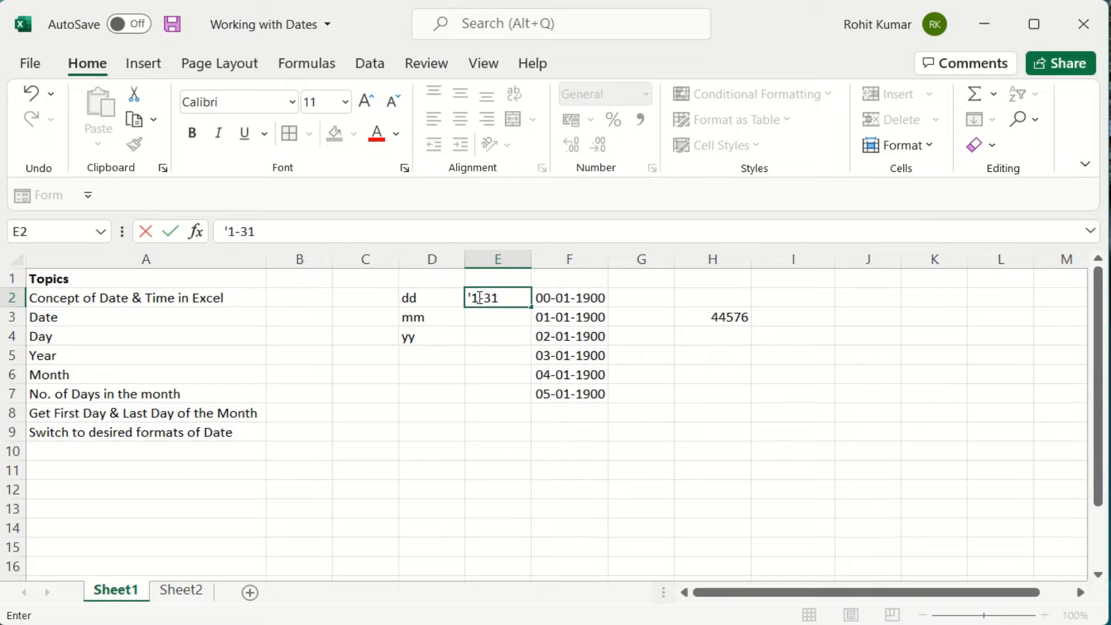
key("Return")
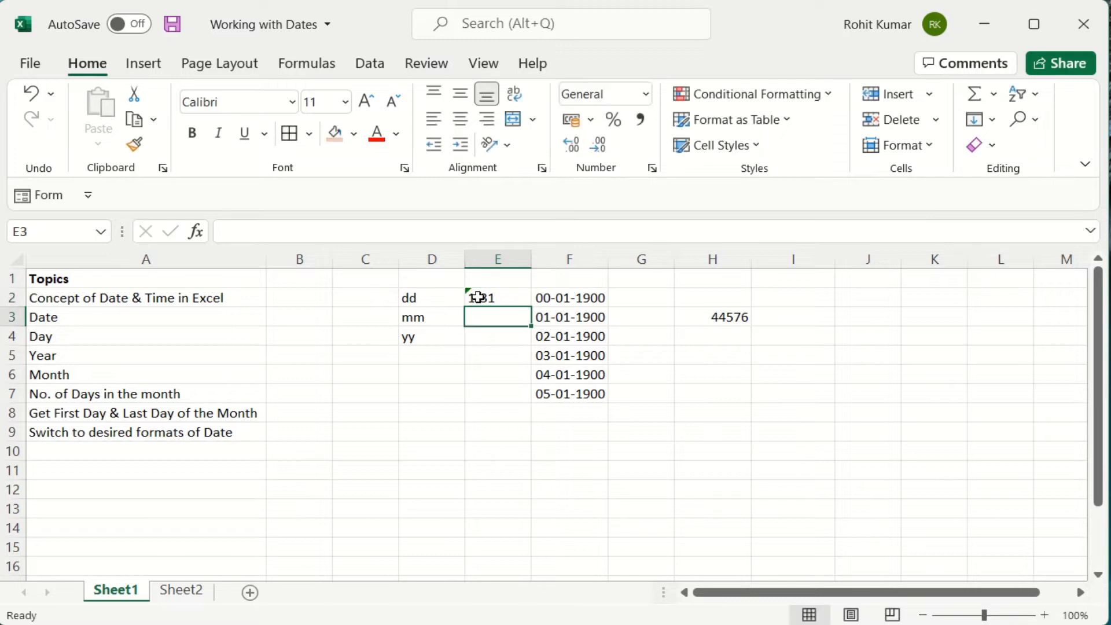
type("'-1")
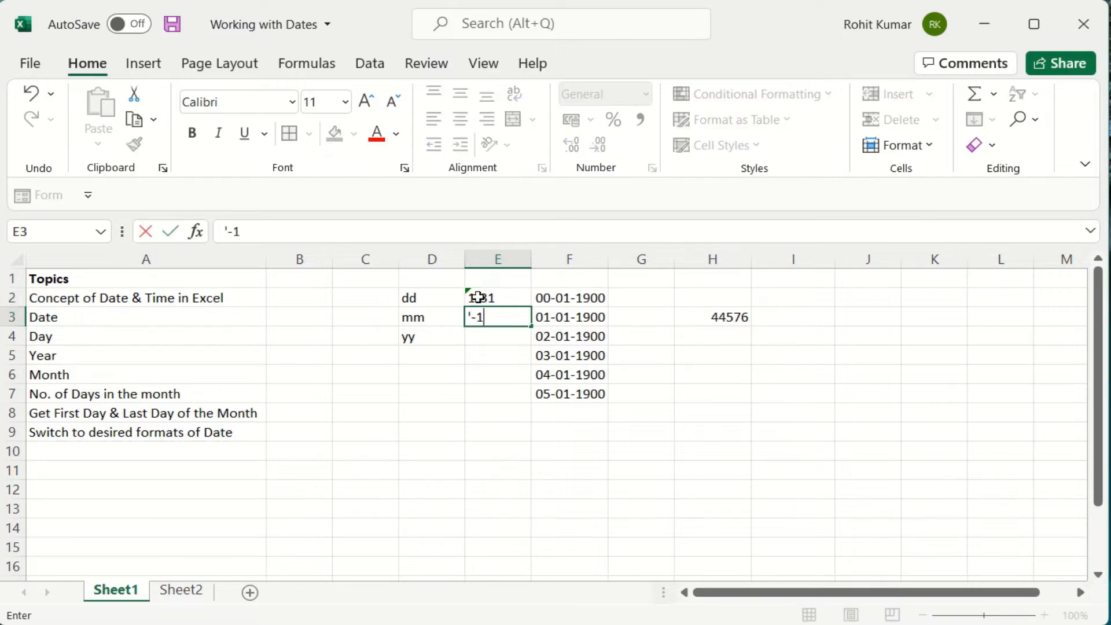
key("BackSpace")
key("BackSpace")
type("1-12")
key("Return")
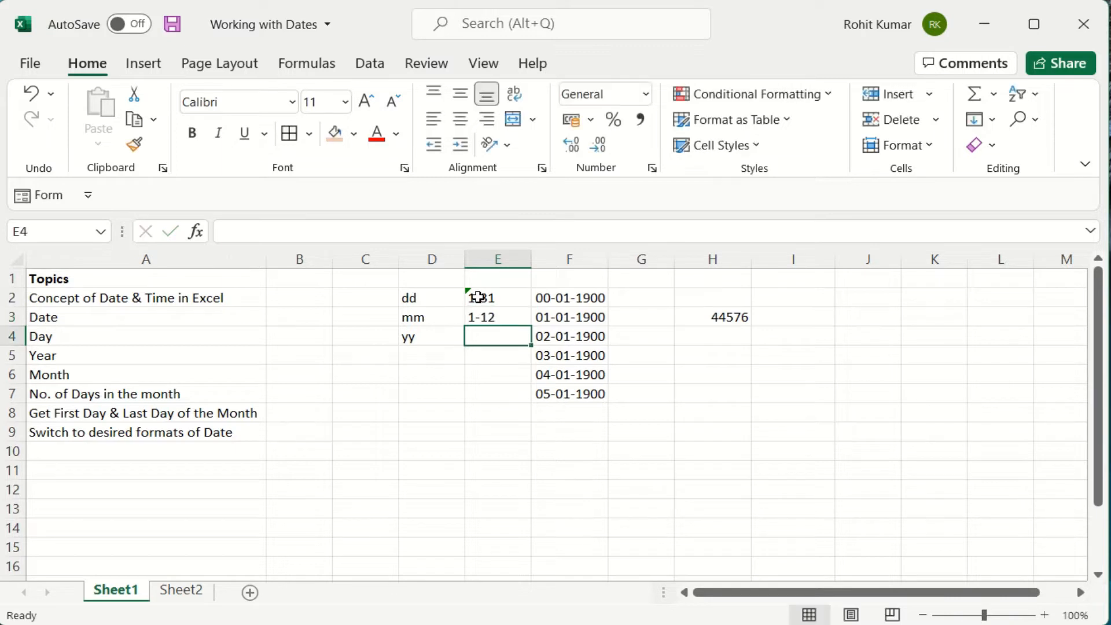
type("1900")
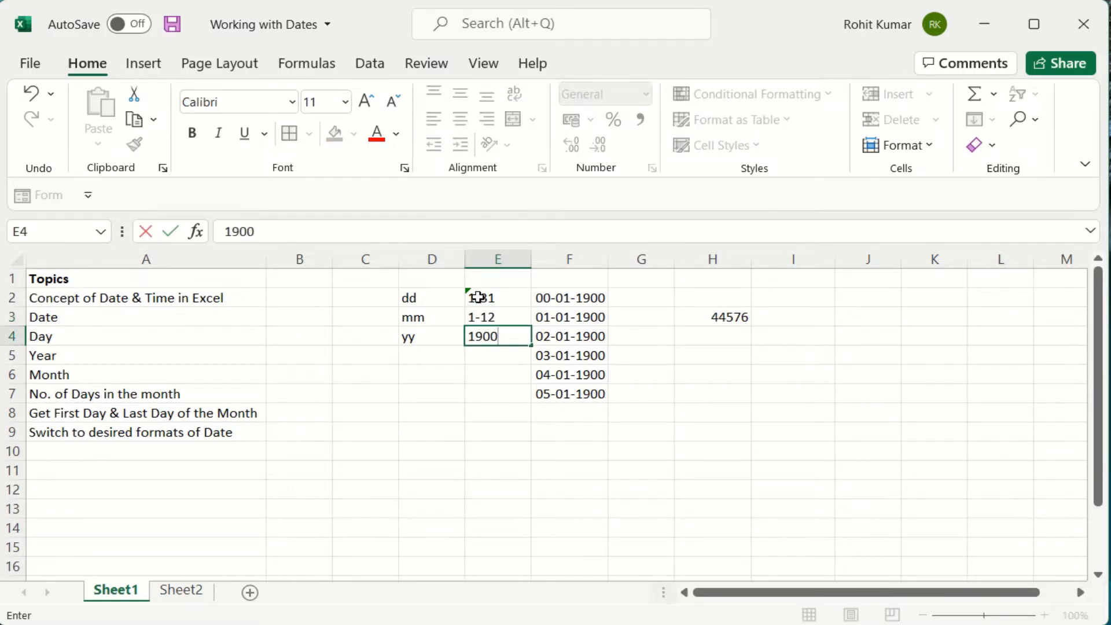
key("Return")
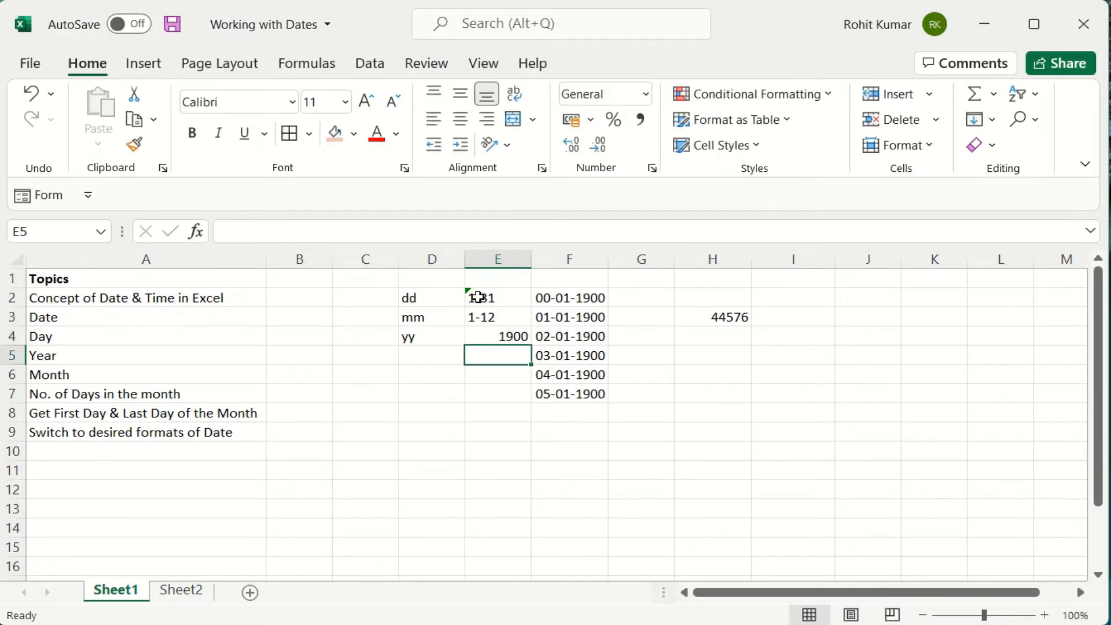
key("Return")
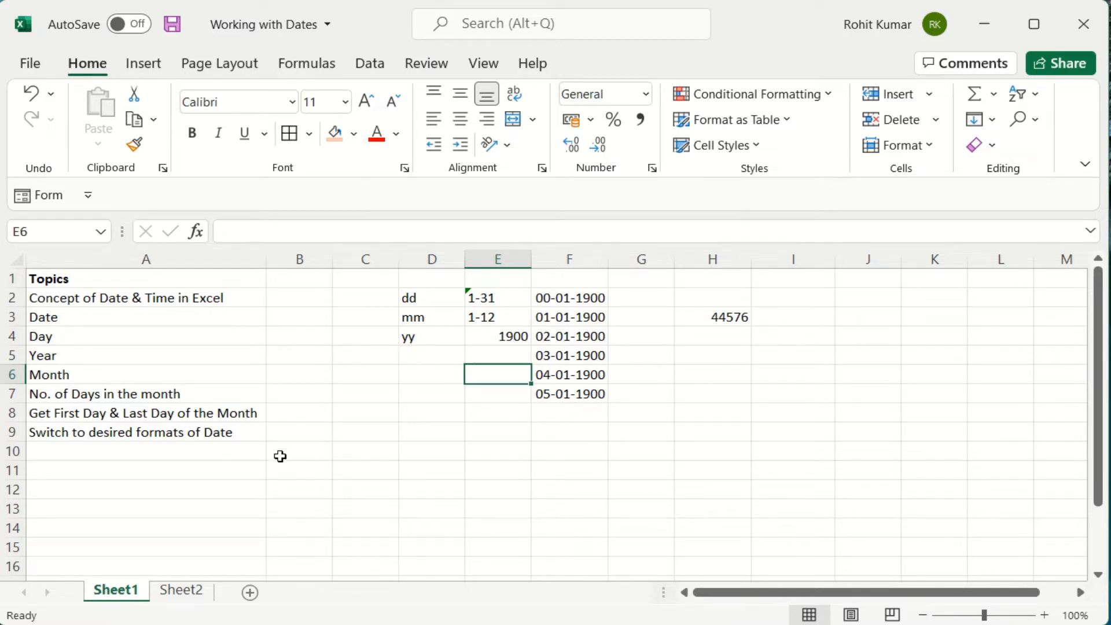
Go to Sheet2 and select the first date in A2.
left_click(181, 593)
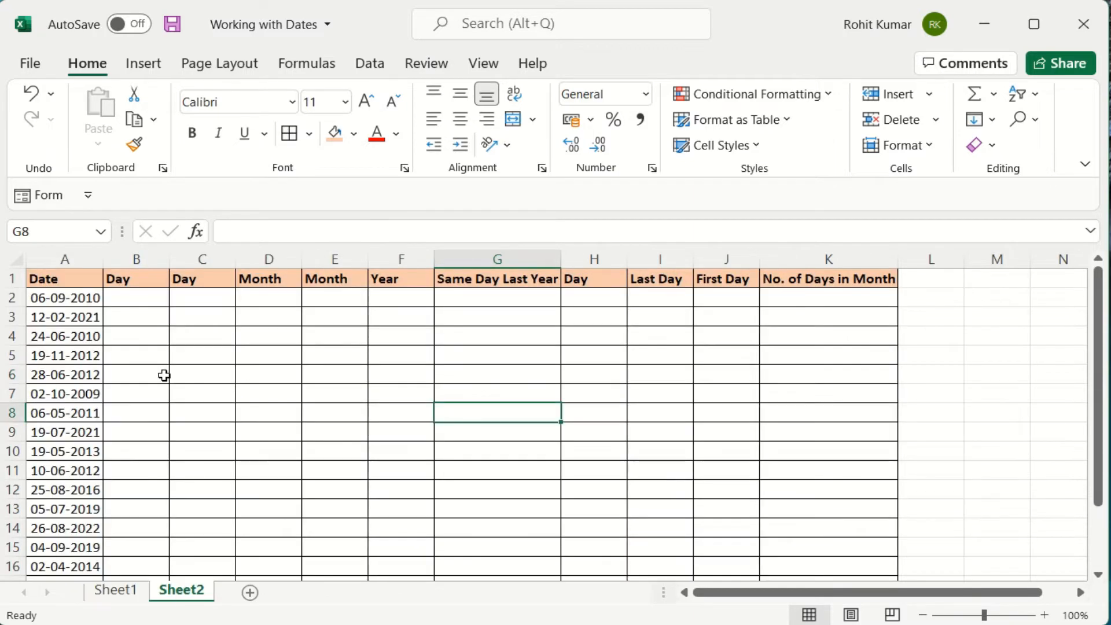
left_click(147, 295)
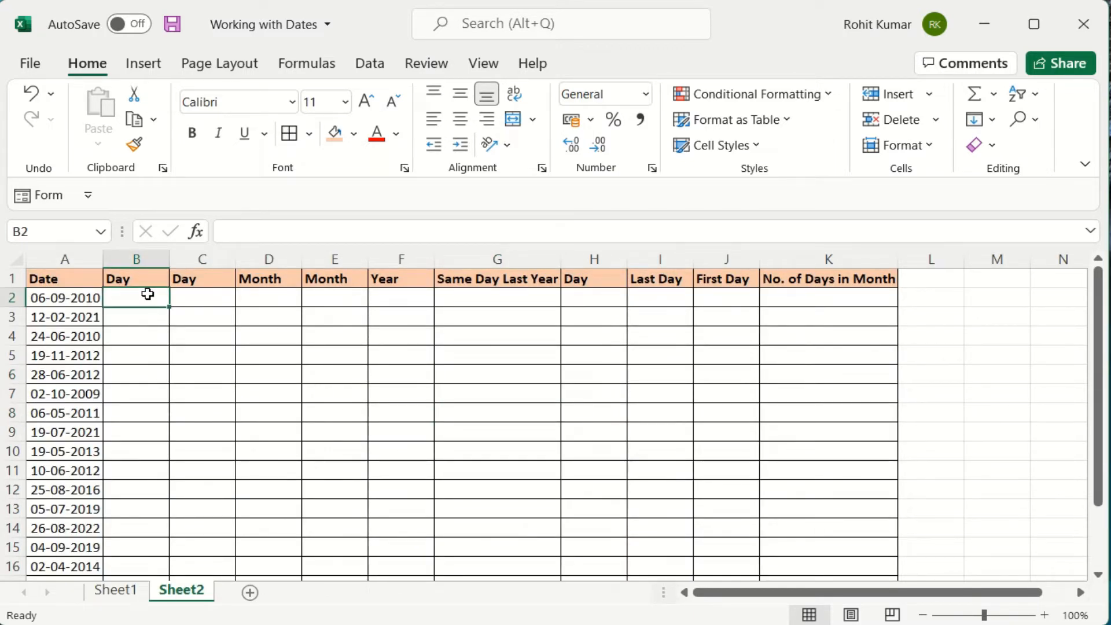
key("Left")
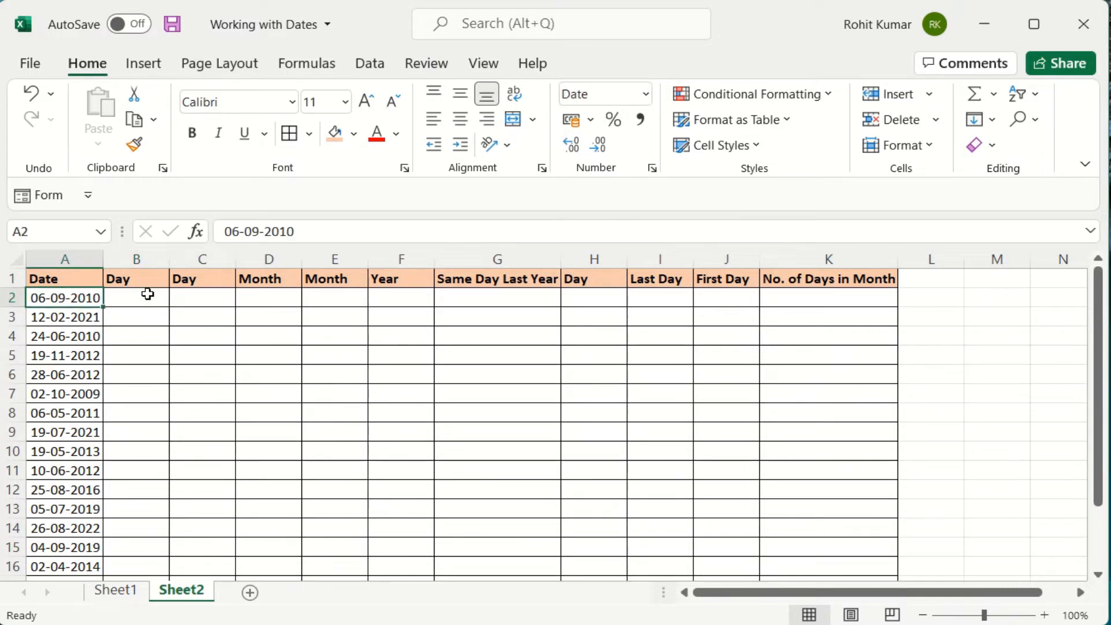
Enter =DAY(A2) in B2, returning 6 for the date 06-09-2010.
key("ctrl+Down")
key("ctrl+Up")
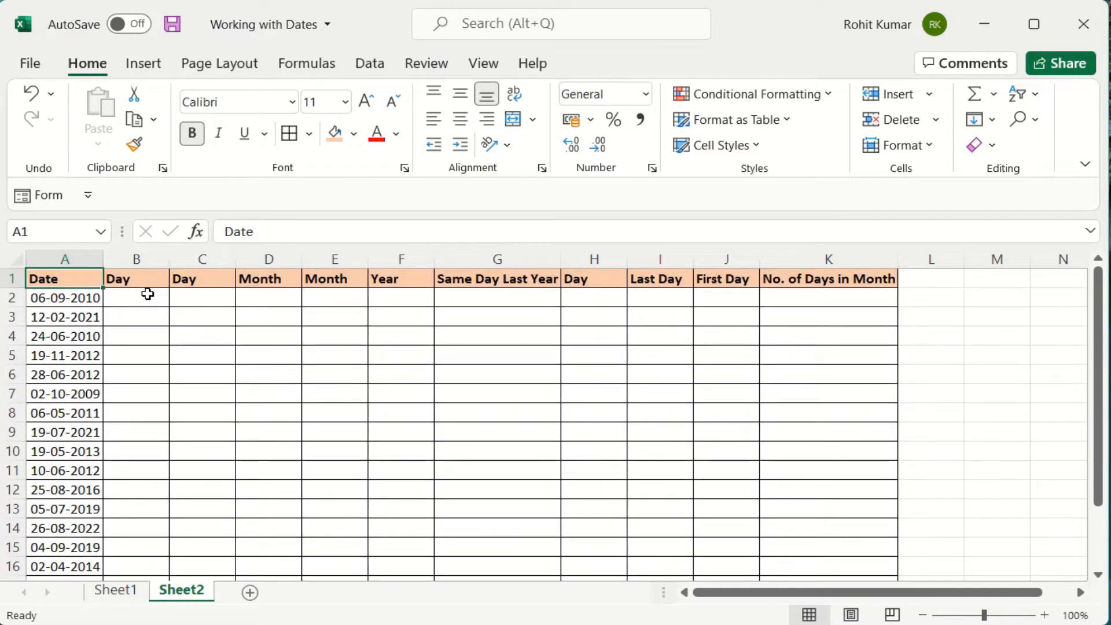
left_click(147, 295)
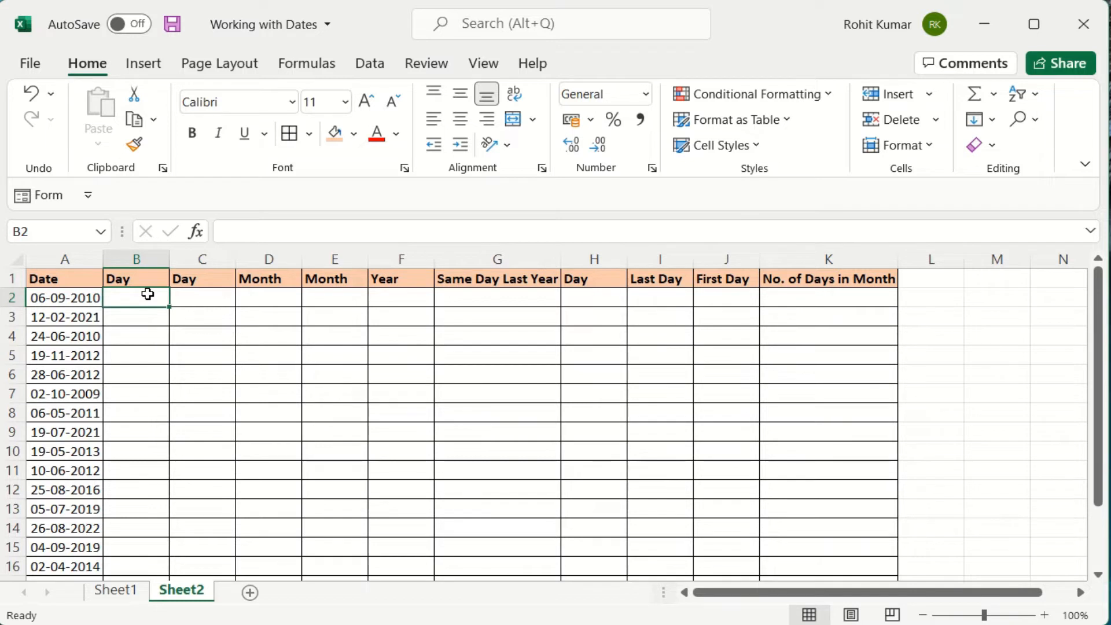
type("=day")
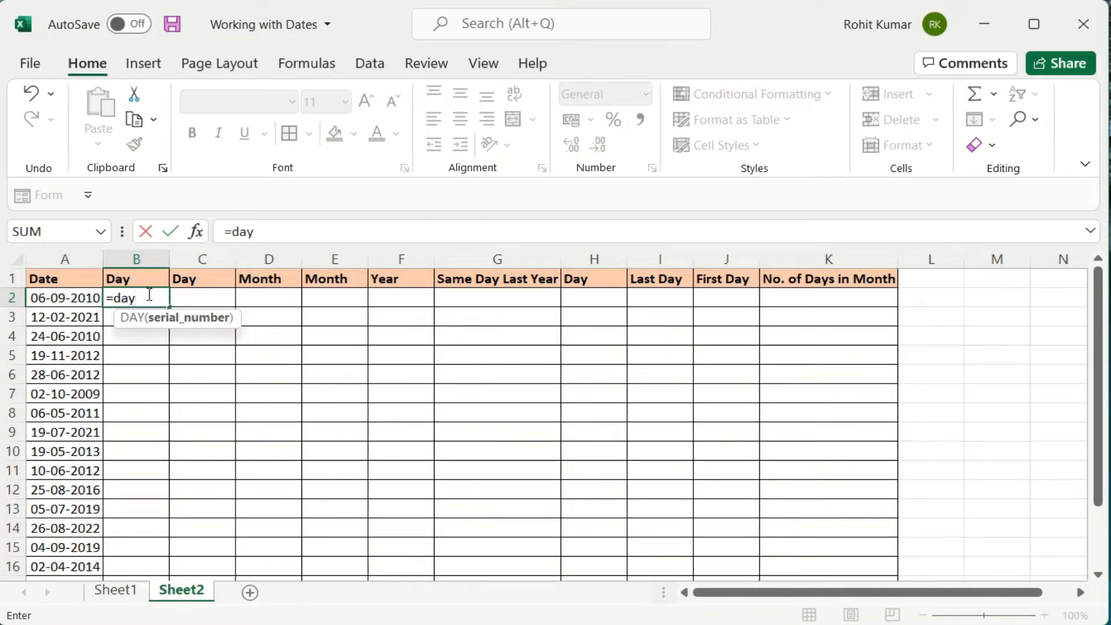
key("Tab")
key("Left")
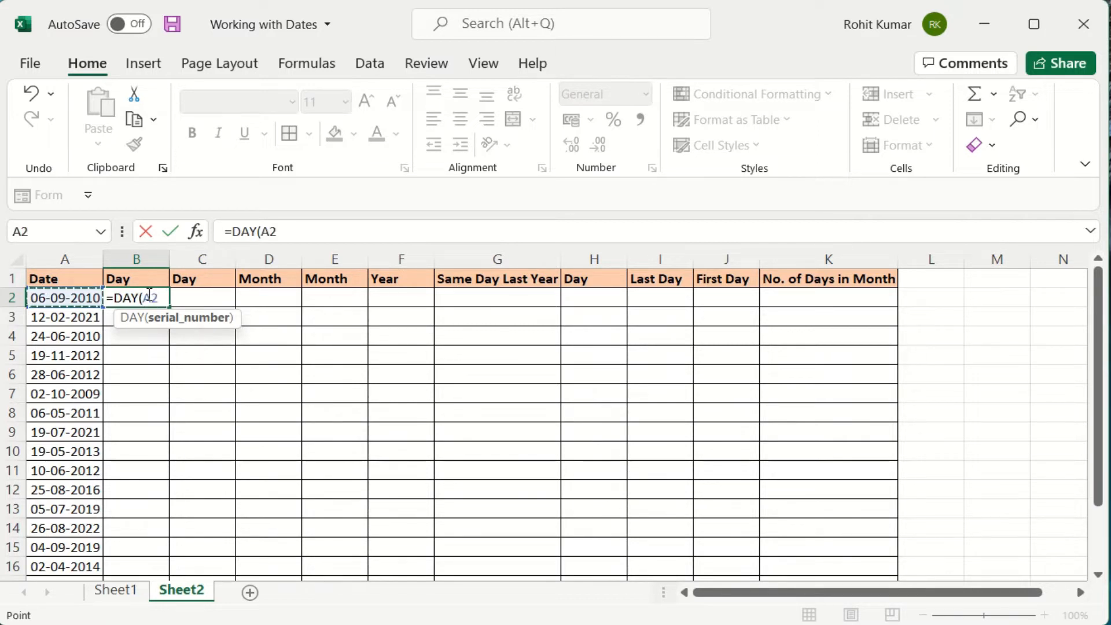
type(")")
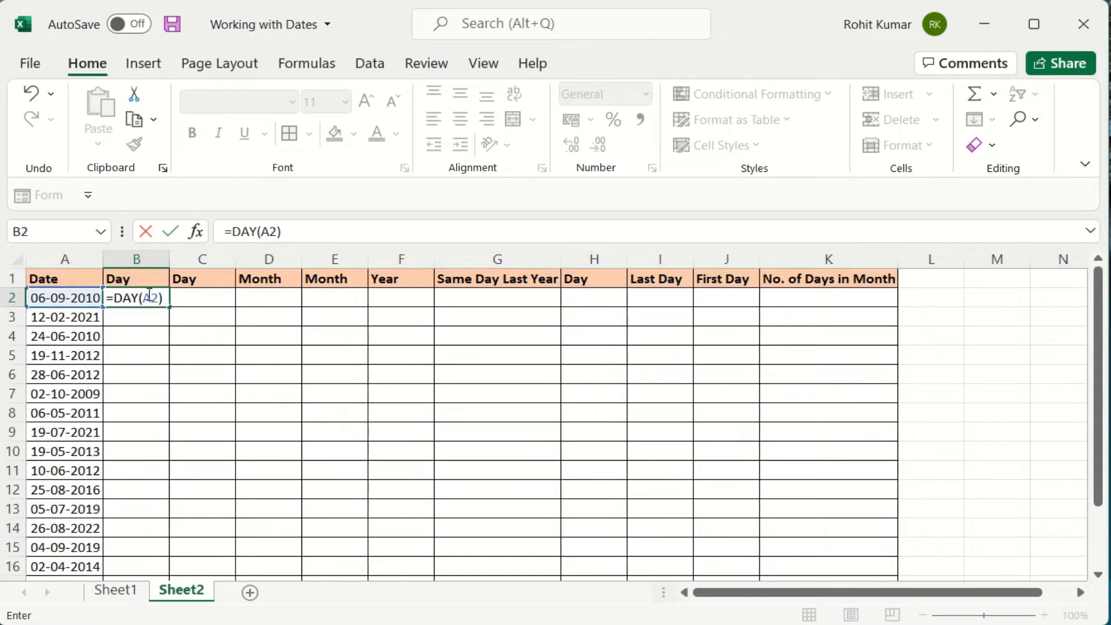
key("Return")
key("Up")
key("Right")
key("Page_Down")
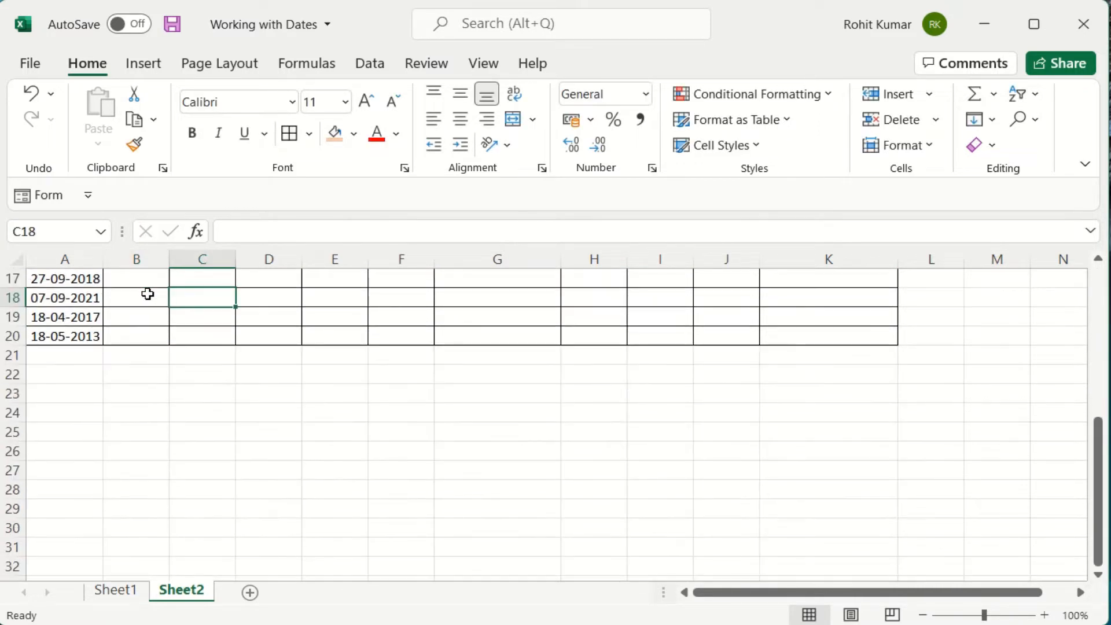
key("ctrl+Up")
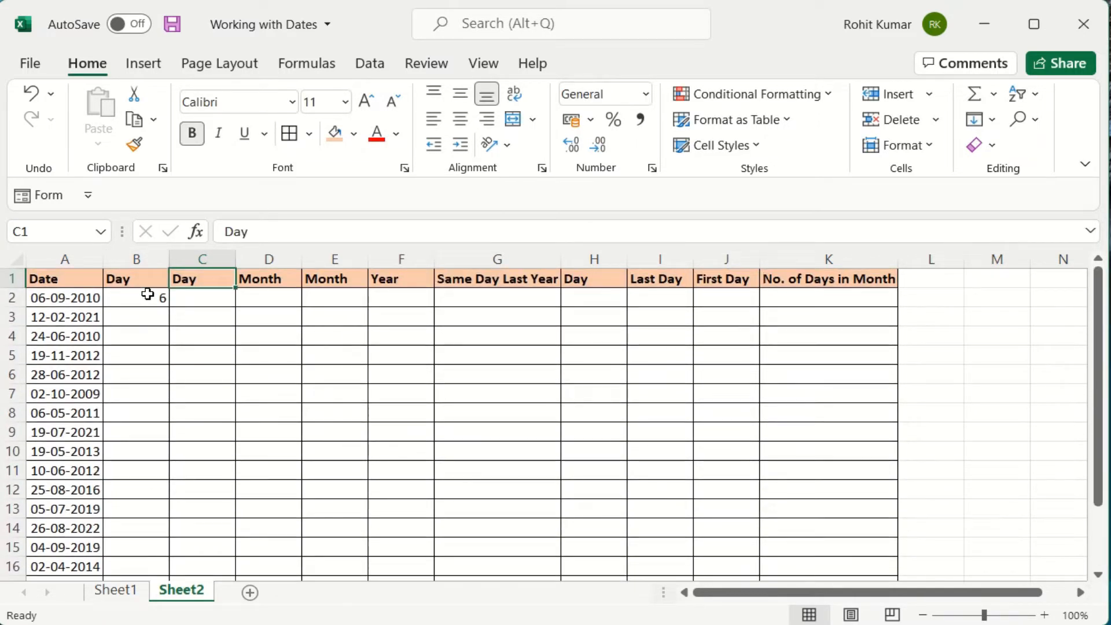
Enter a TEXT formula on A2 in C2 showing the abbreviated weekday.
left_click(201, 295)
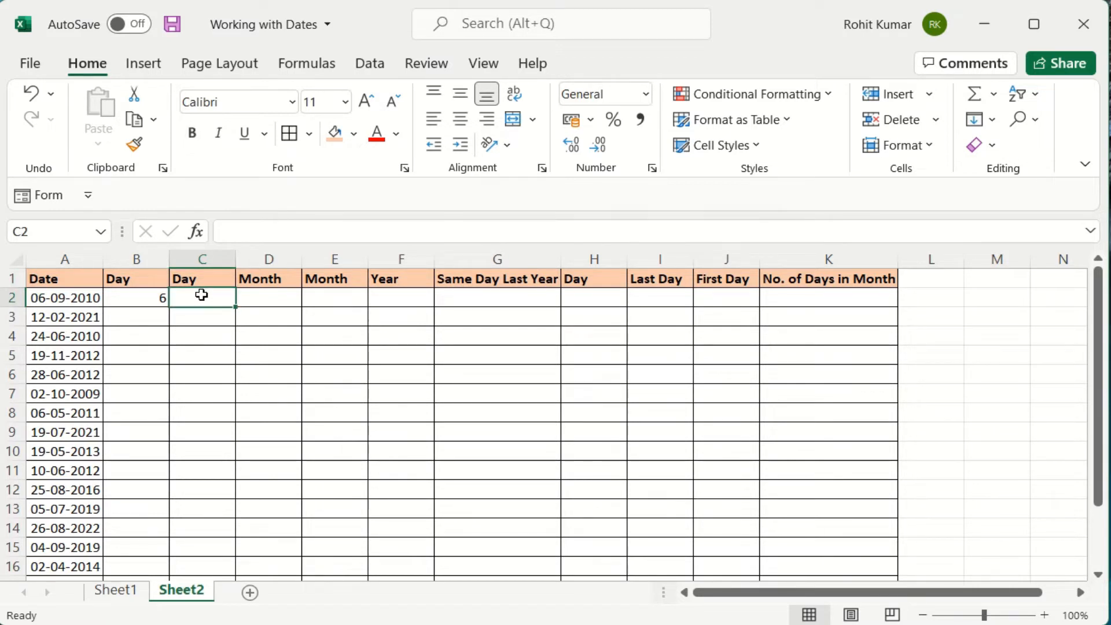
type("=")
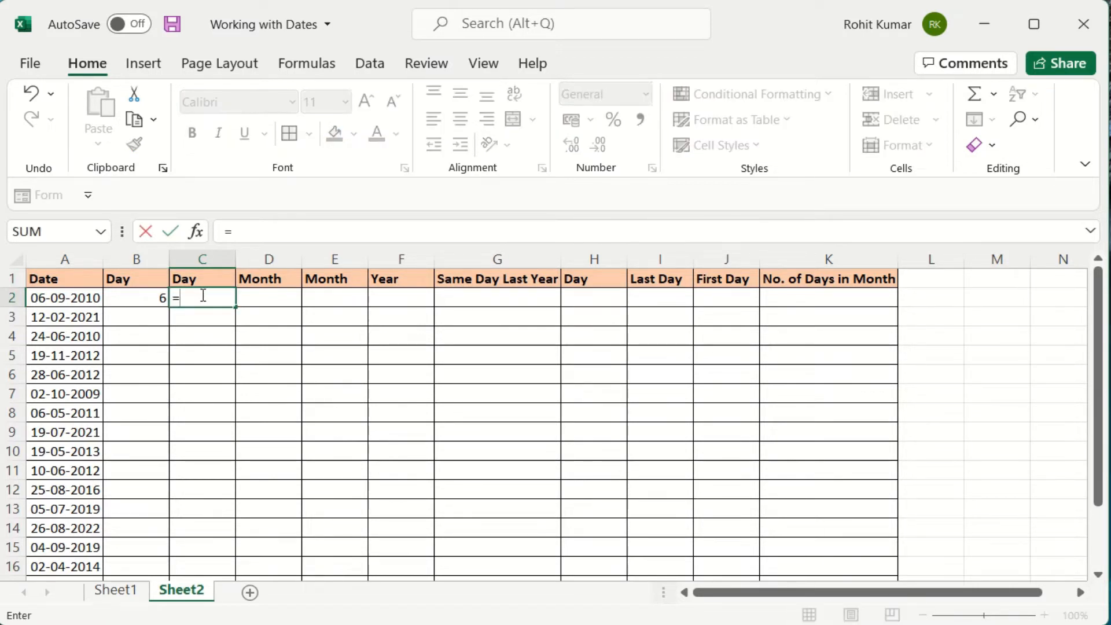
type("text")
key("Tab")
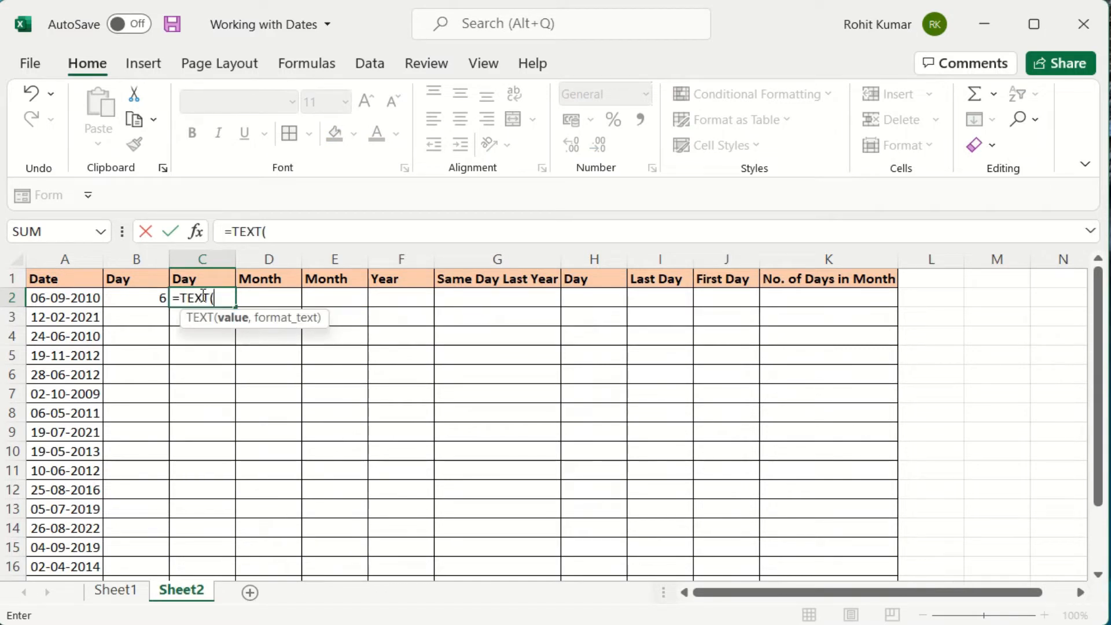
key("Left")
key("Left")
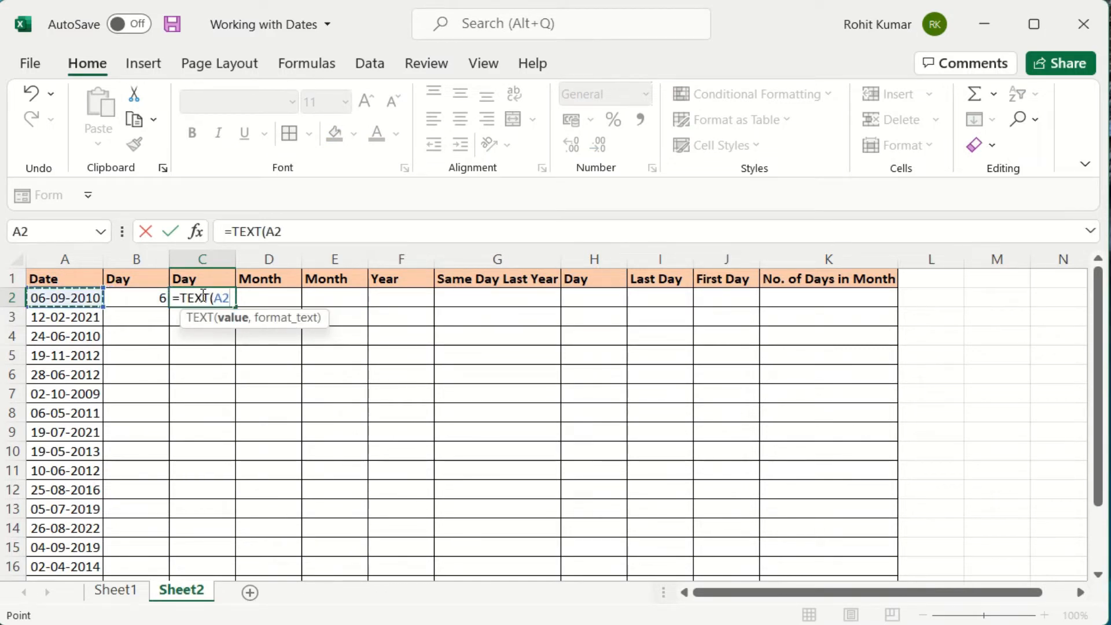
type(",\"")
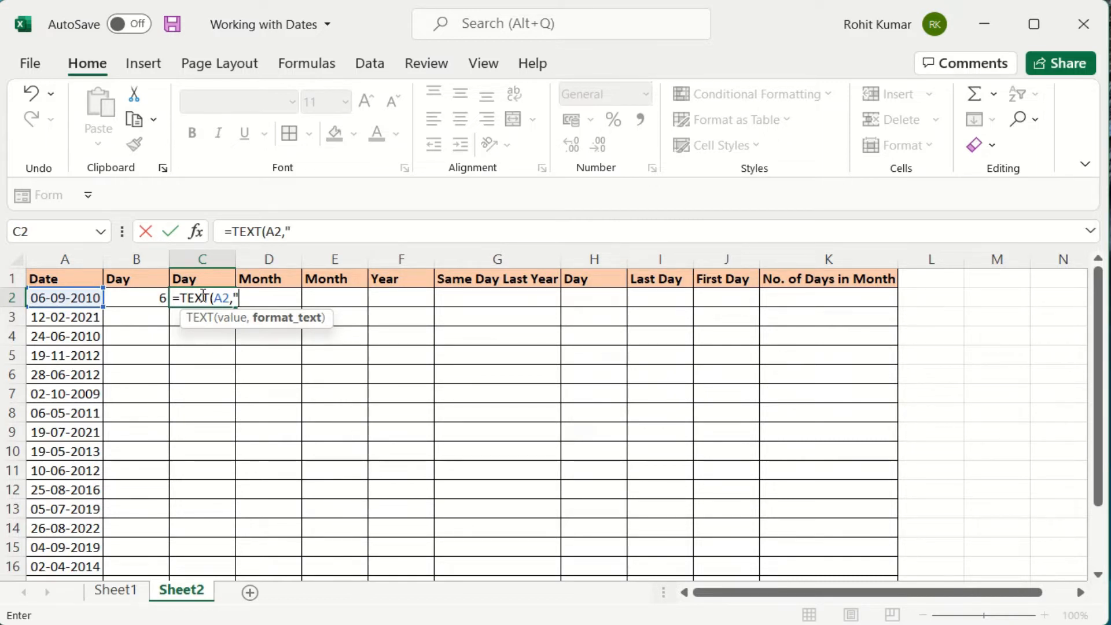
type("ddd")
type("\")")
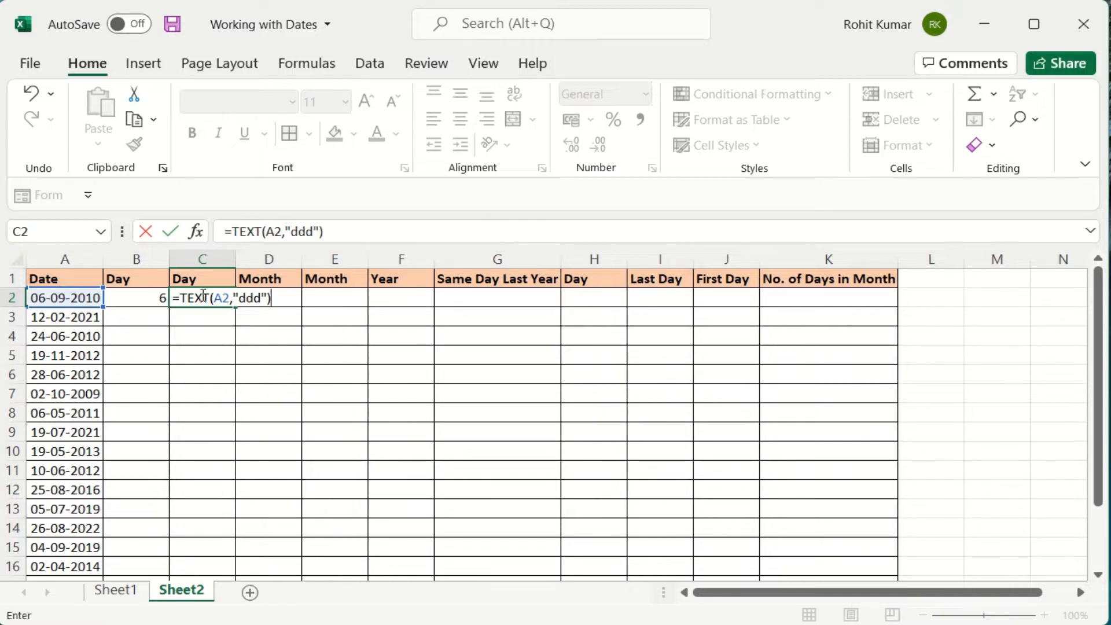
key("Return")
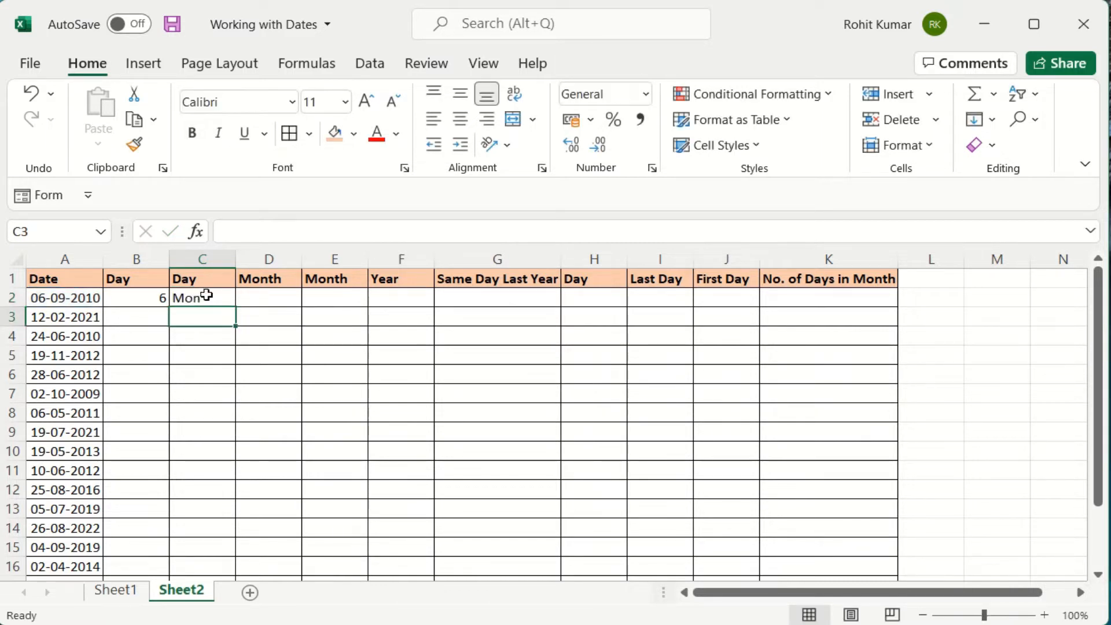
Change C2's format code to "dddd" so it shows Monday.
left_click(214, 298)
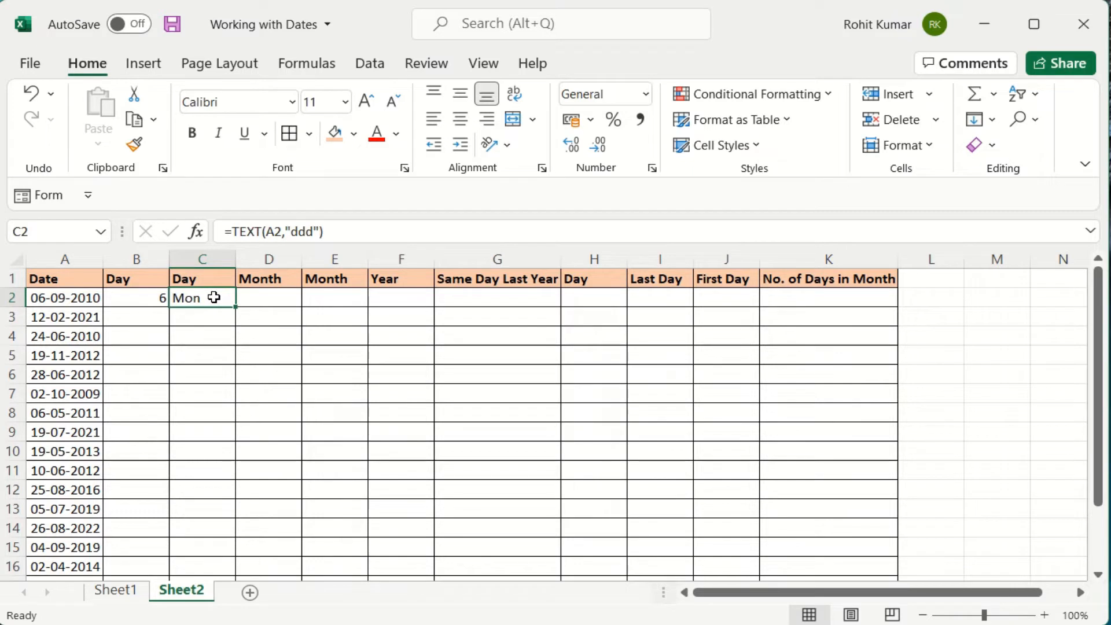
left_click(315, 230)
left_click(316, 230)
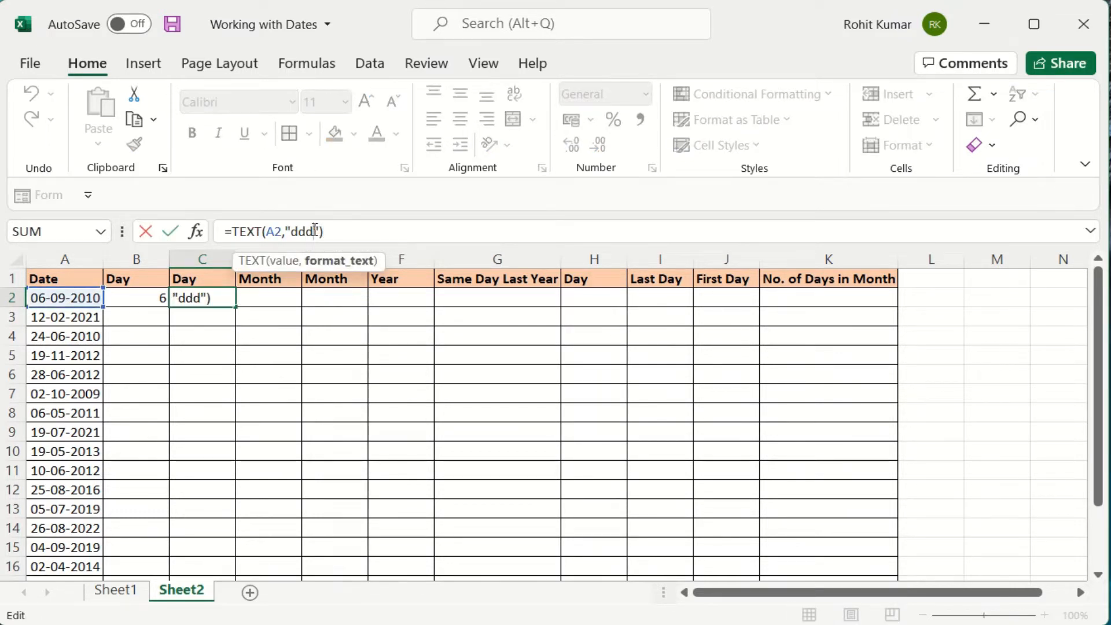
type("d")
key("Return")
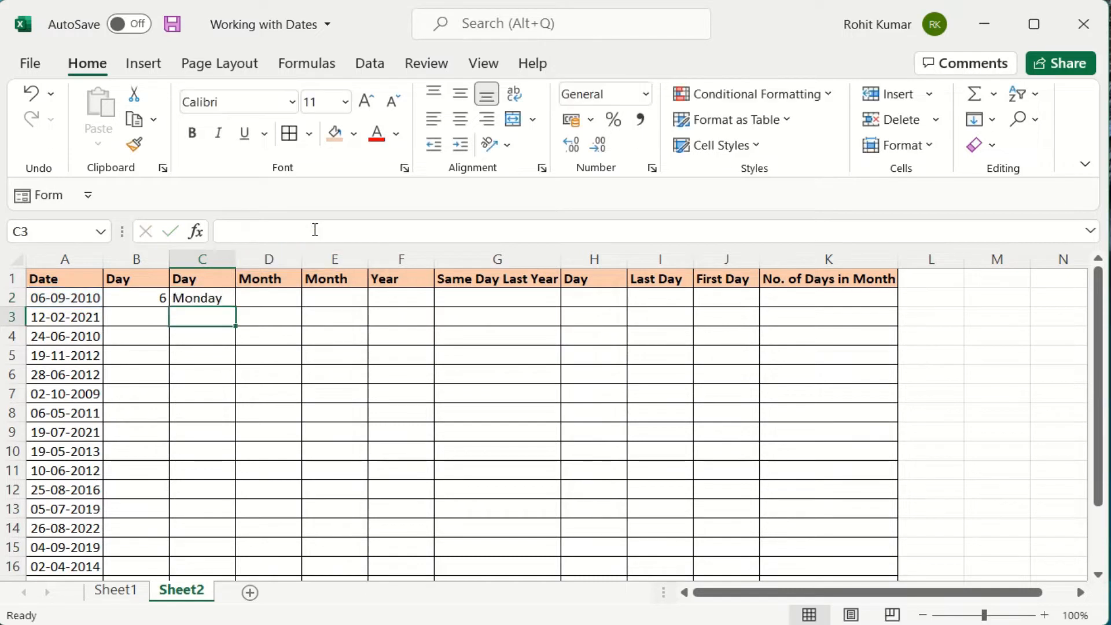
key("Up")
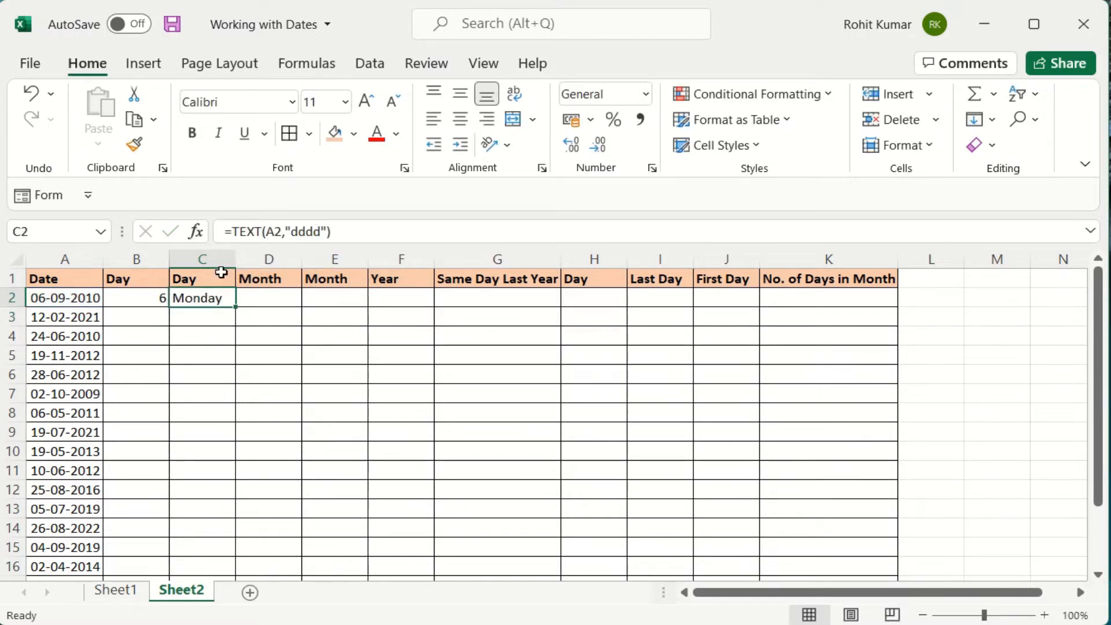
Enter =MONTH(A2) in D2, giving the month number 9.
left_click(288, 300)
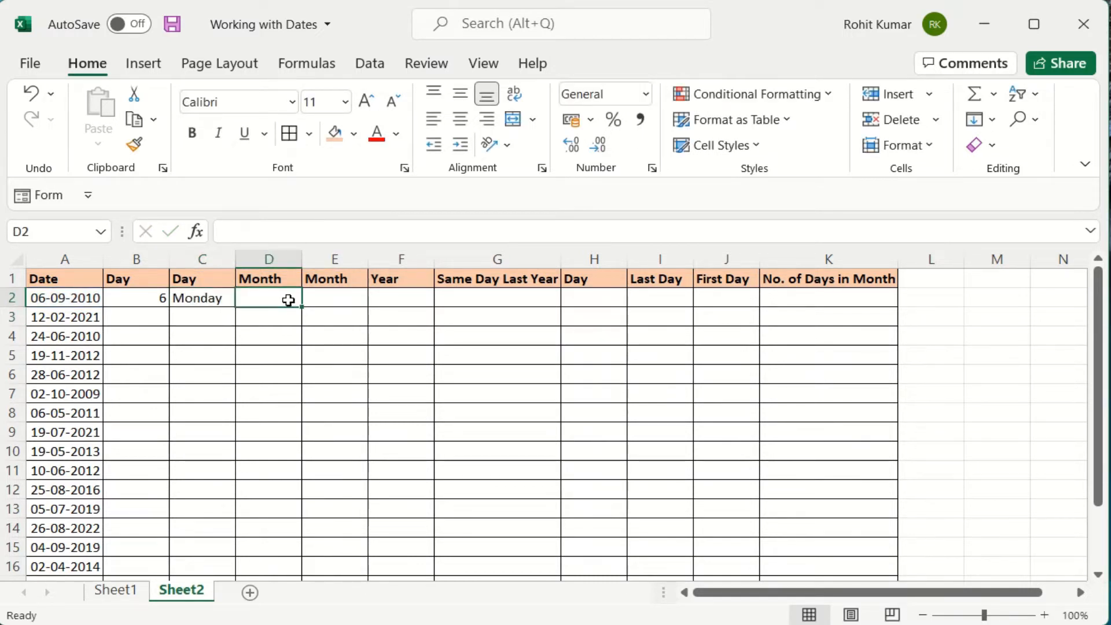
type("=mont")
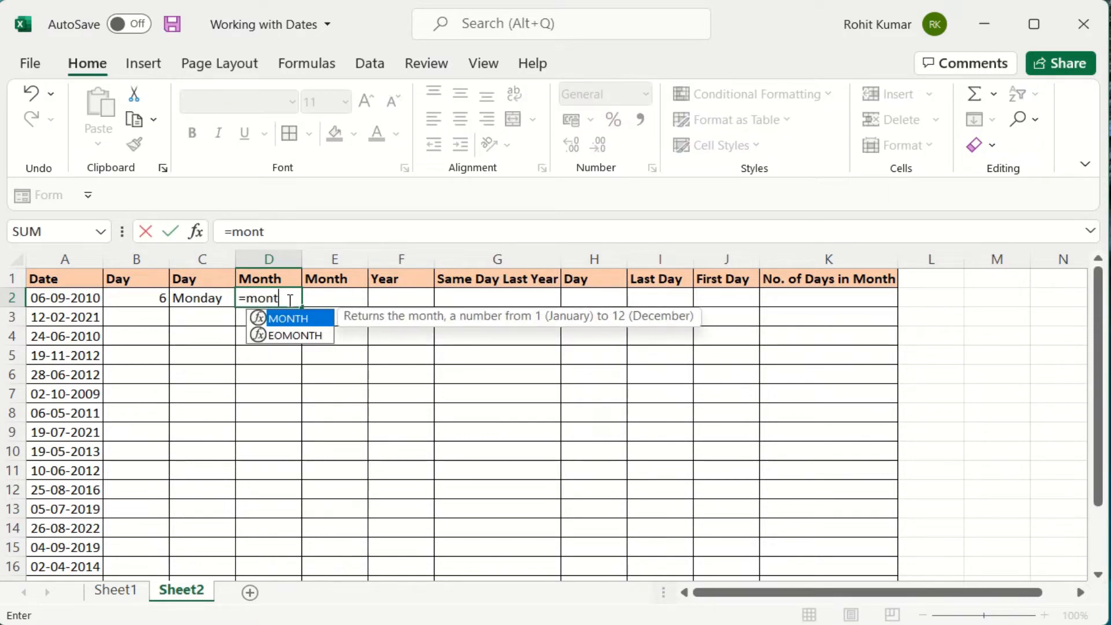
type("h")
key("Tab")
key("Left")
key("Left")
key("Left")
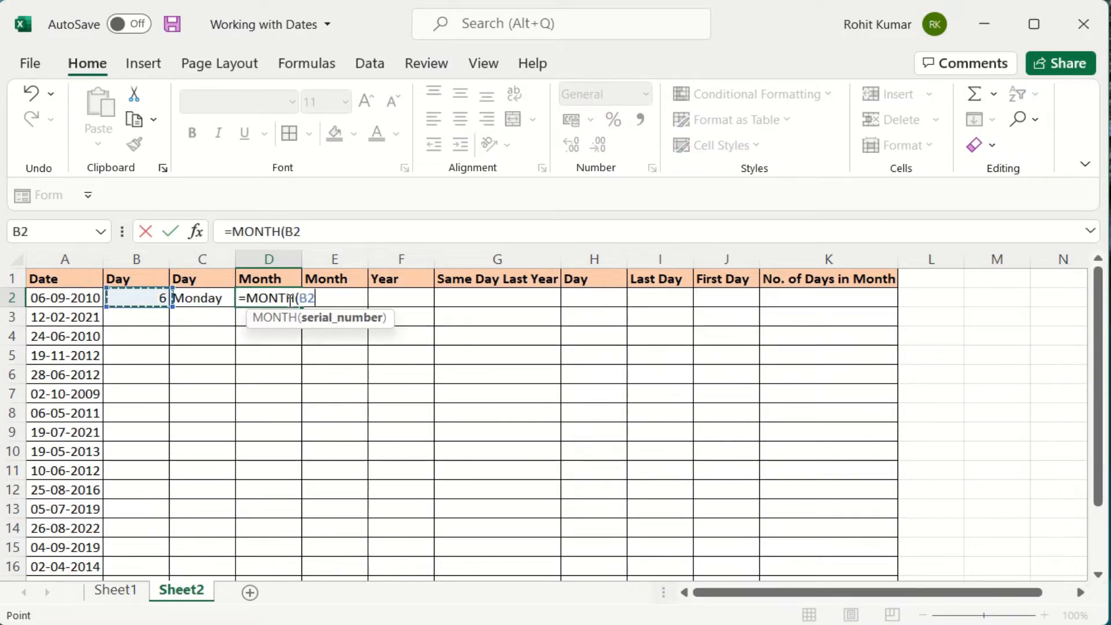
type(")")
key("Return")
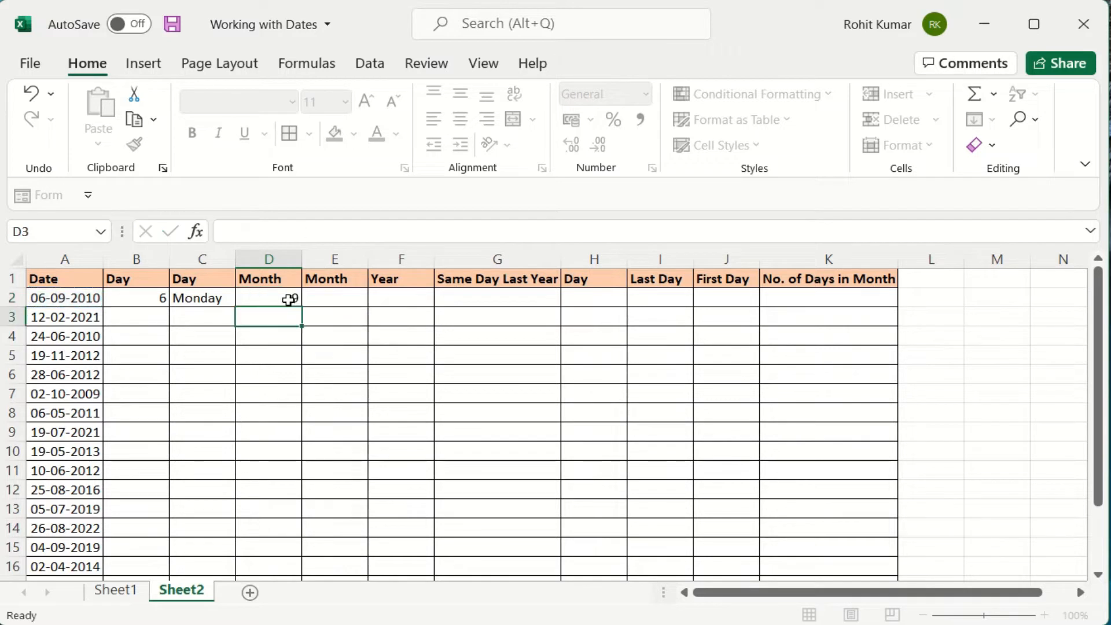
Enter =TEXT(A2,"mmm") in E2 for the abbreviated month name.
left_click(350, 295)
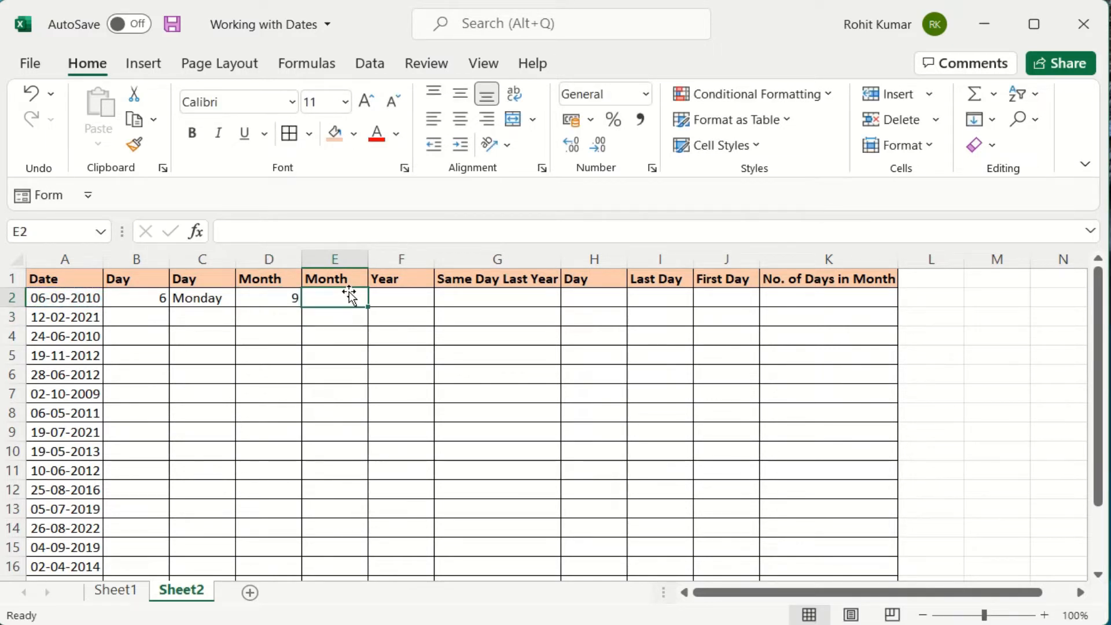
type("=")
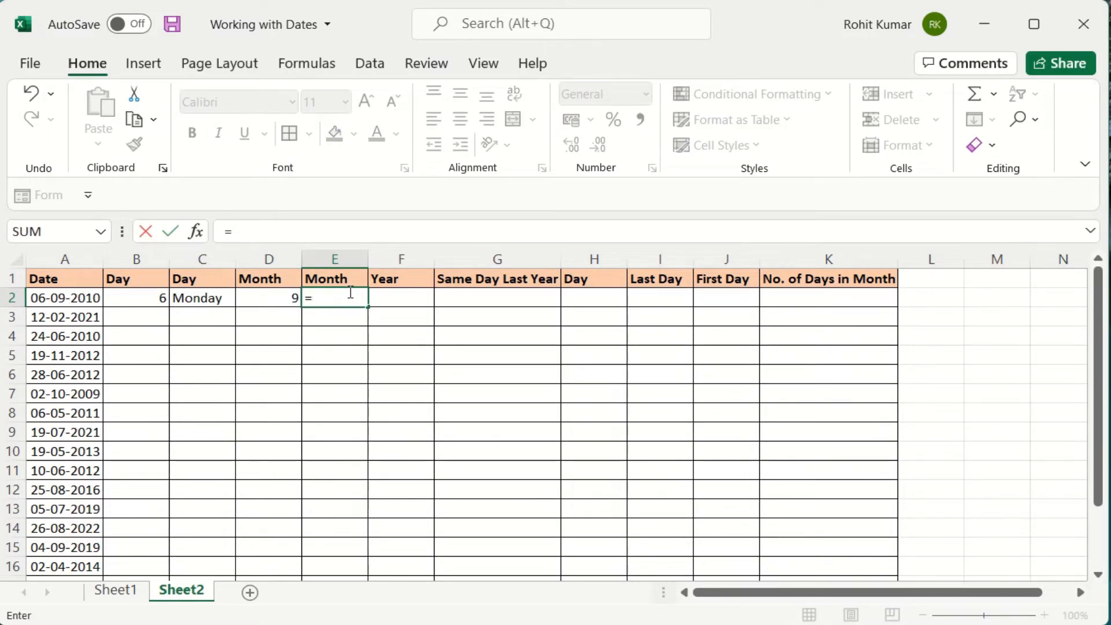
type("text")
key("Tab")
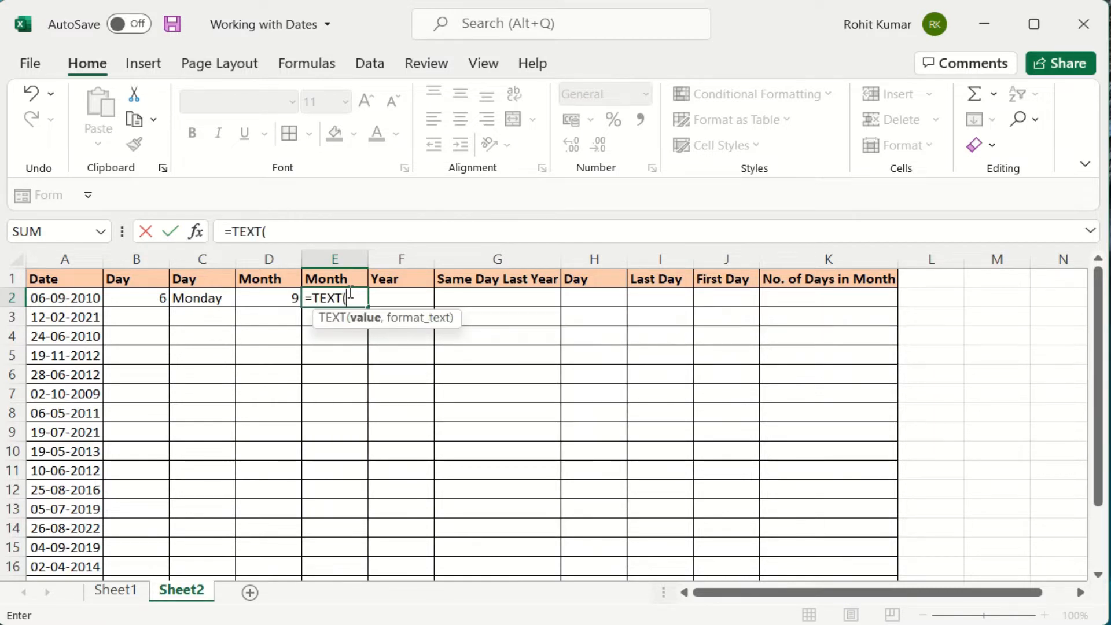
key("Left")
key("Left")
key("Left")
key("Left")
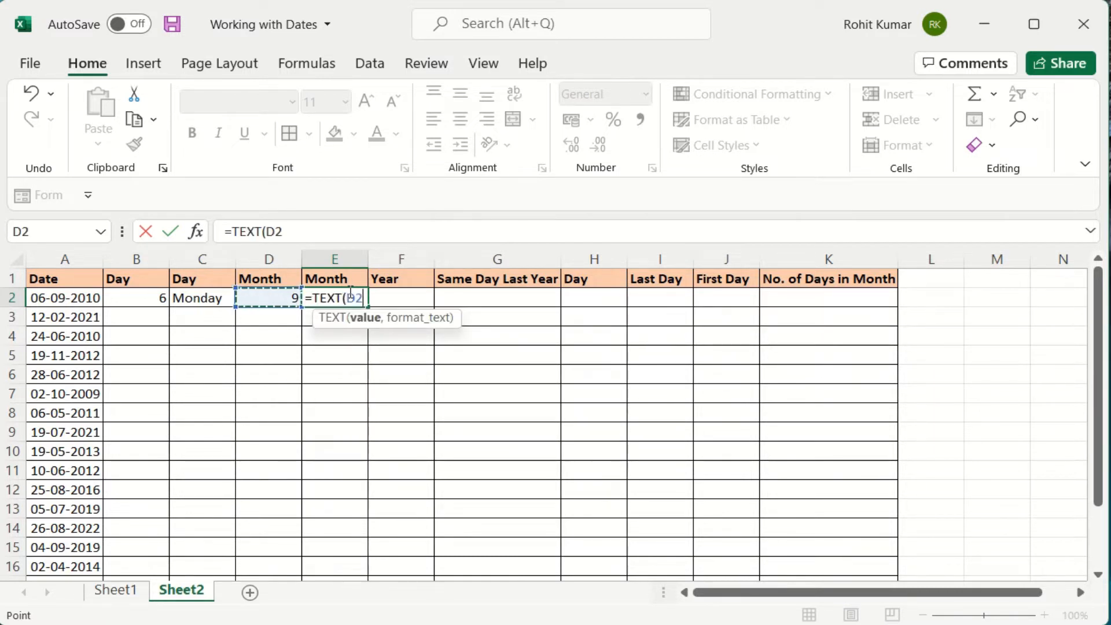
type(",")
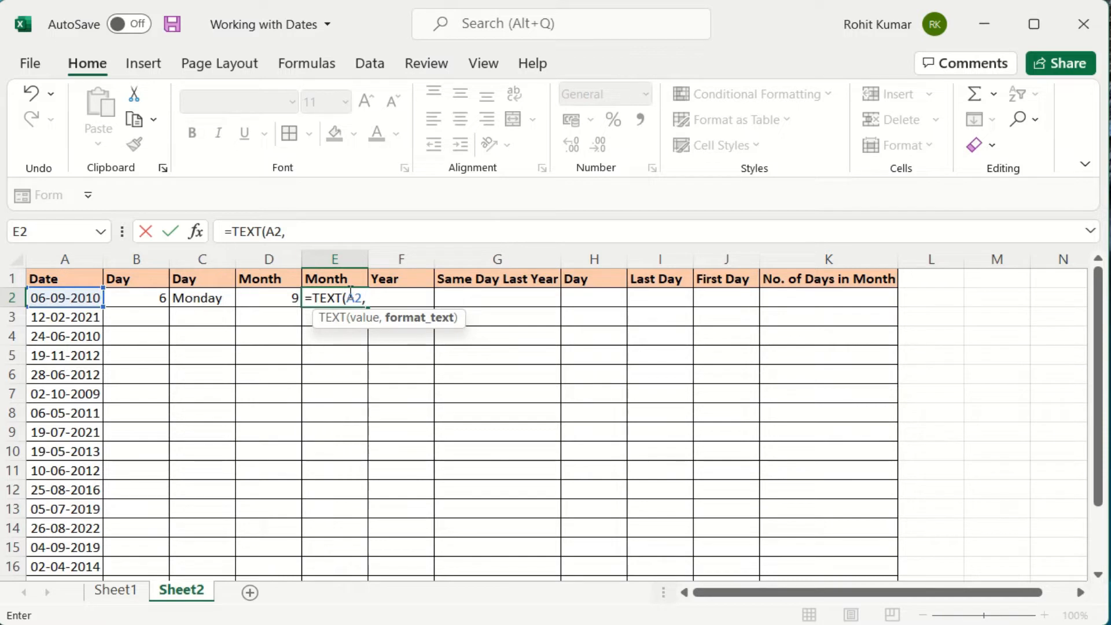
type("\"mmm\")")
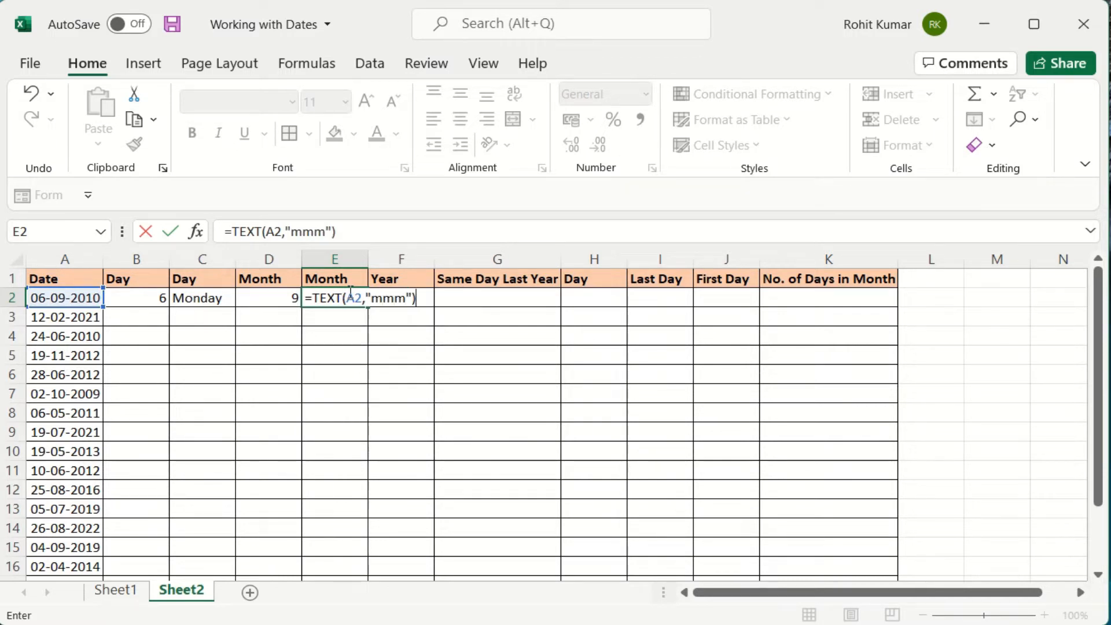
key("Return")
Change E2's format to "mmmm" to show September and widen column E to fit.
left_click(350, 296)
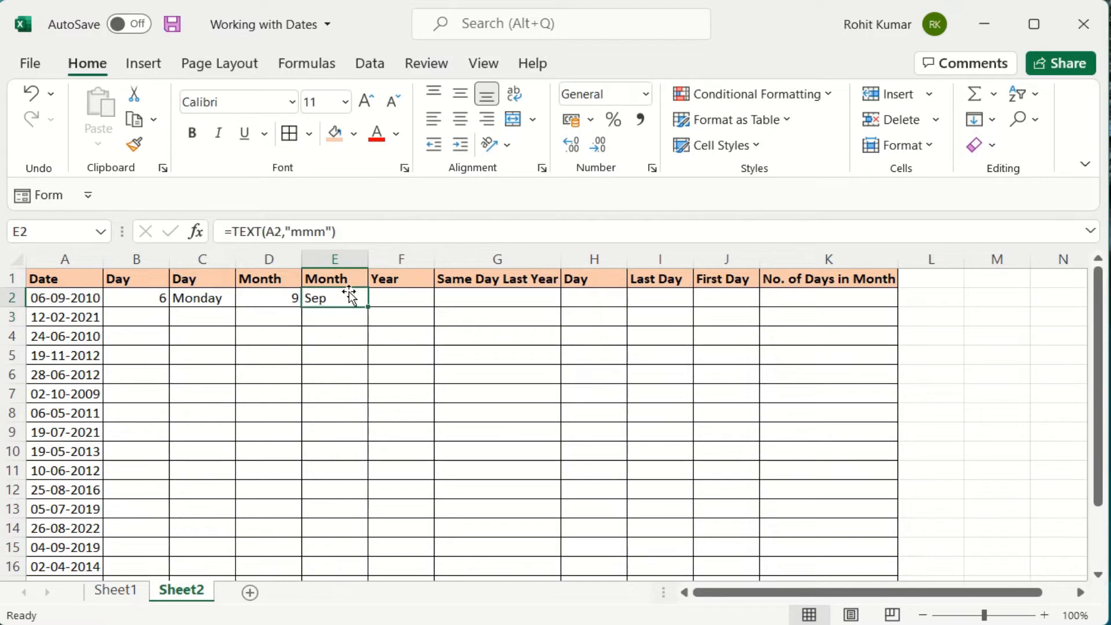
left_click(317, 231)
type("m")
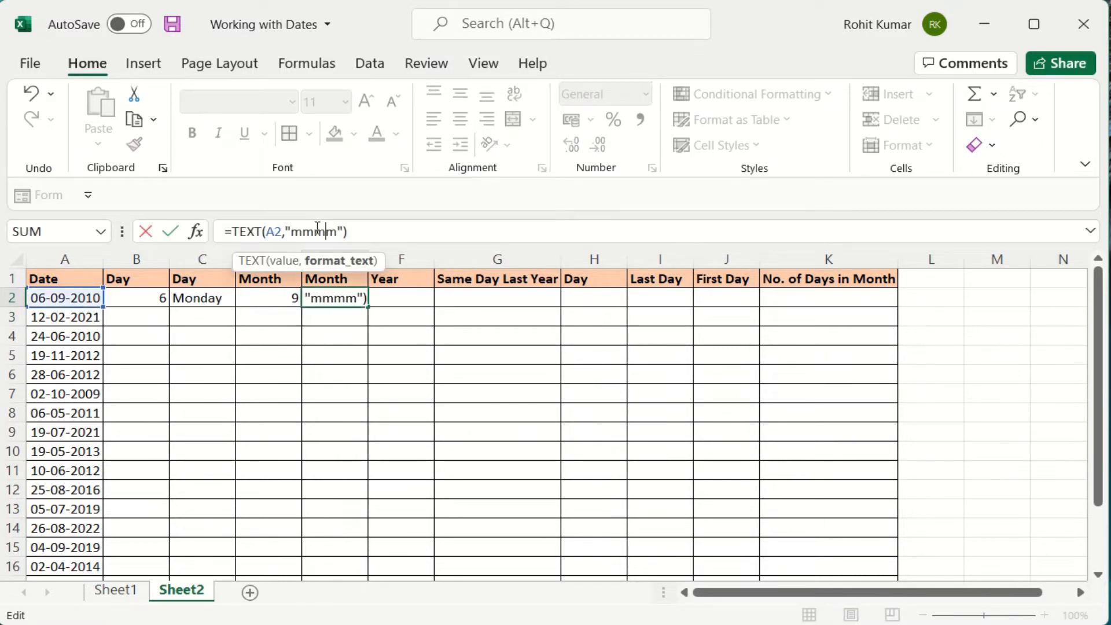
key("Return")
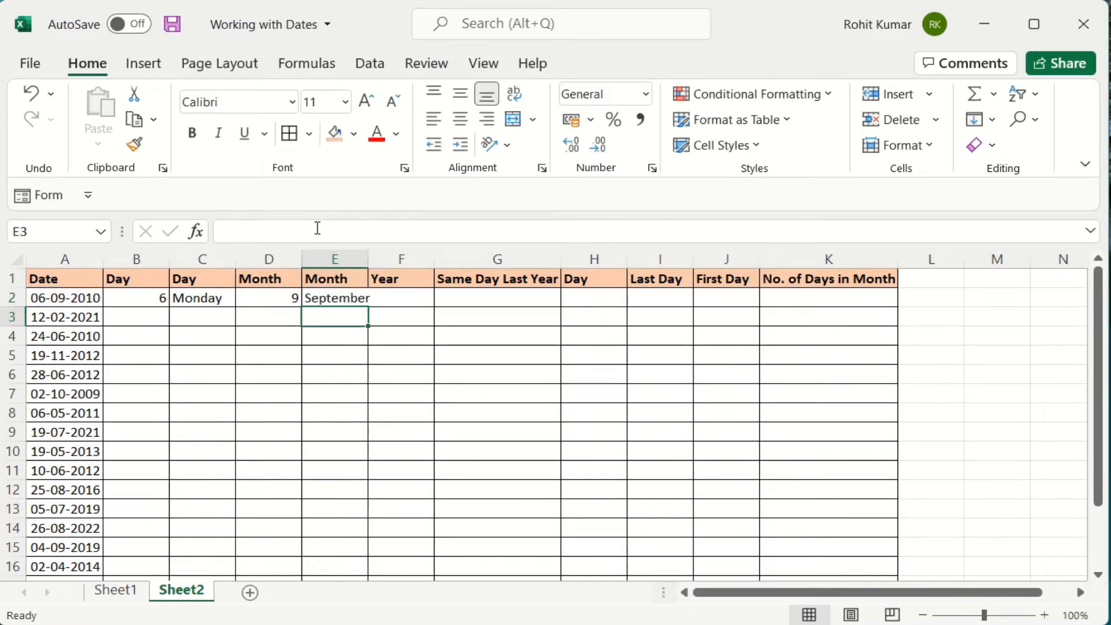
key("Up")
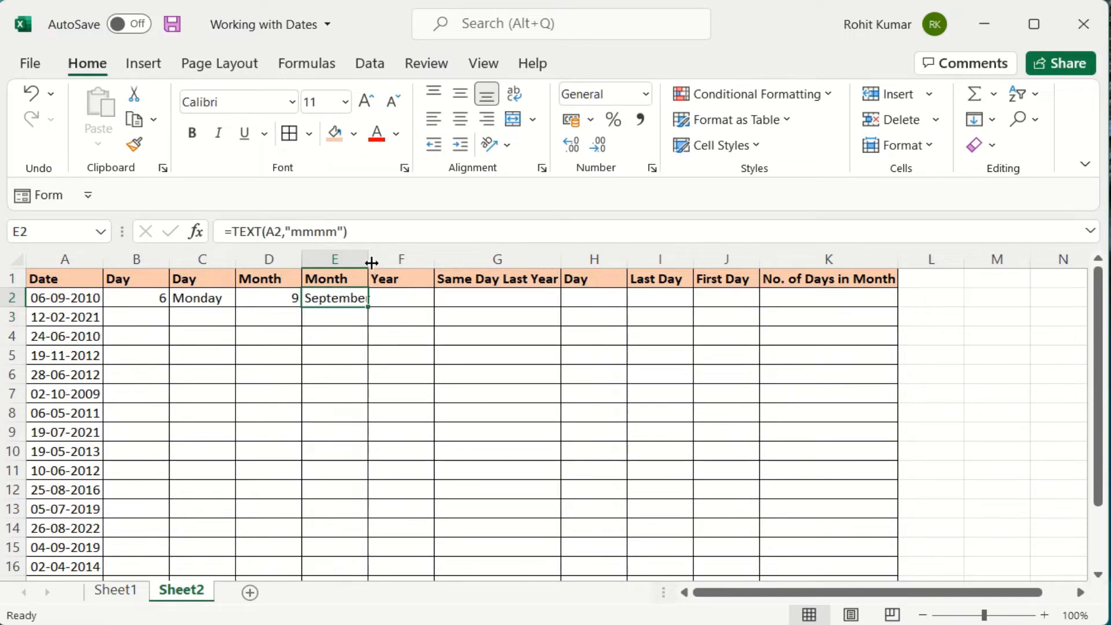
left_click_drag(368, 263, 376, 263)
left_click(407, 297)
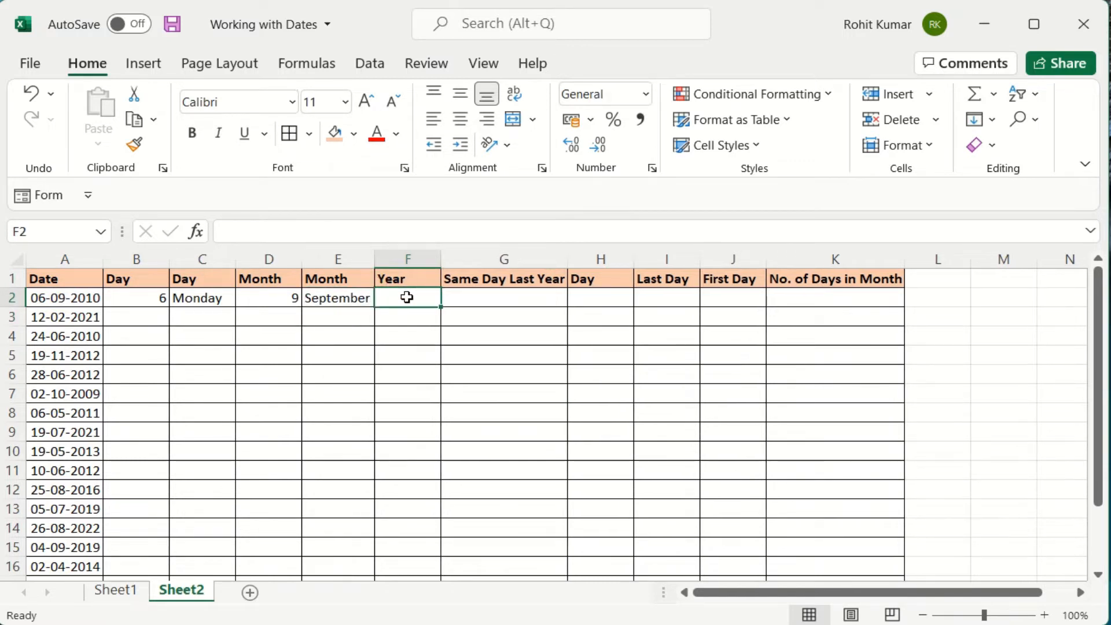
Enter =YEAR(A2) in F2 to show the year 2010.
type("=year")
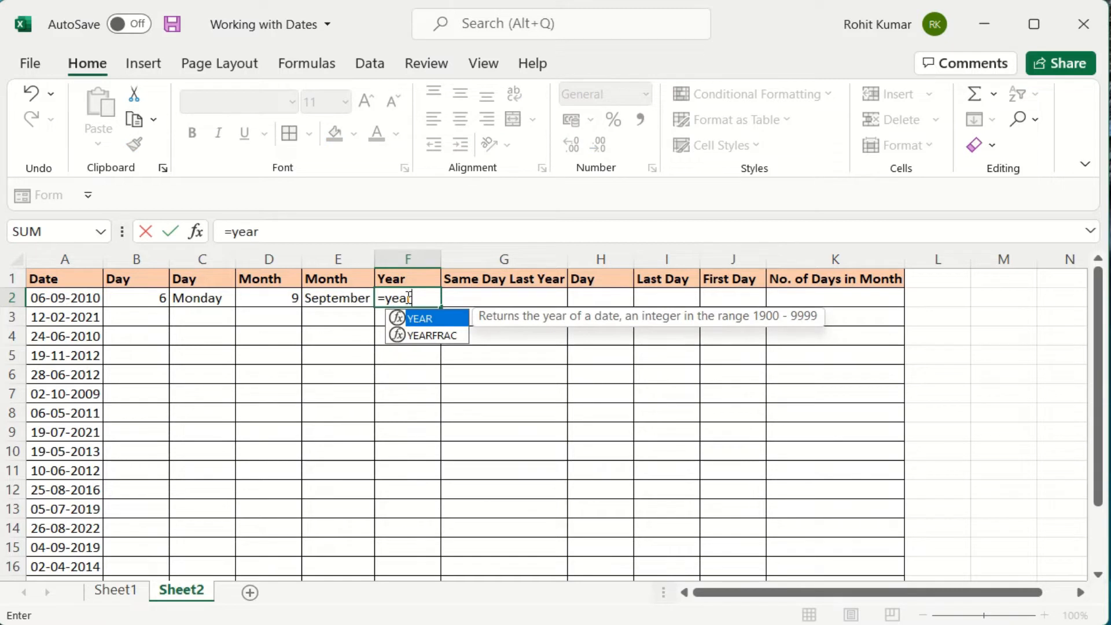
key("Tab")
key("Left")
key("Left")
key("Left")
key("Left")
key("Left")
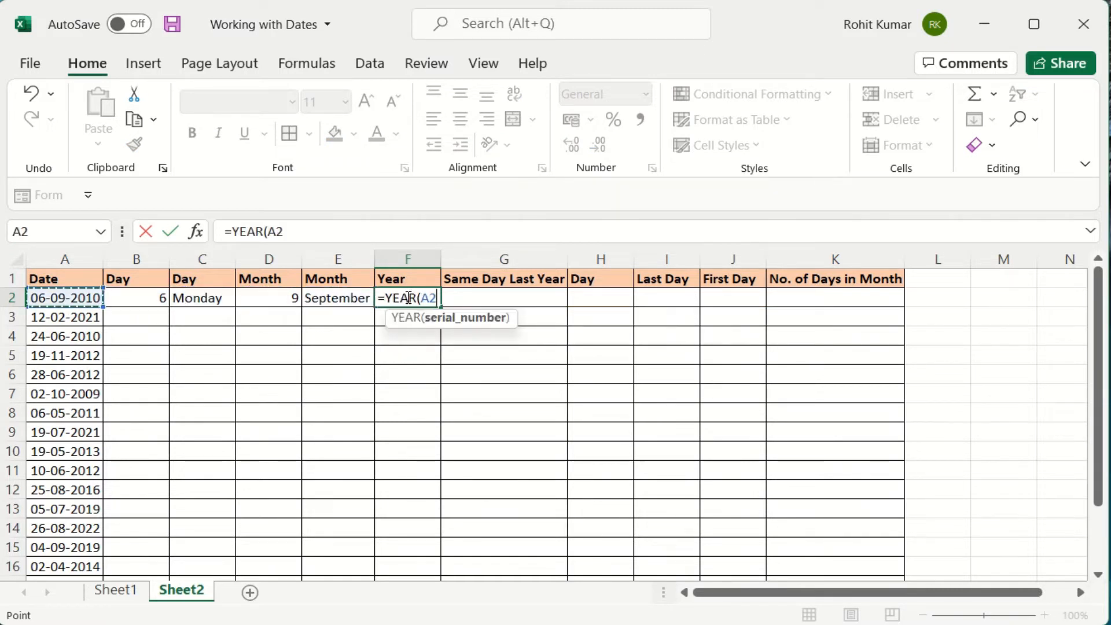
key("Return")
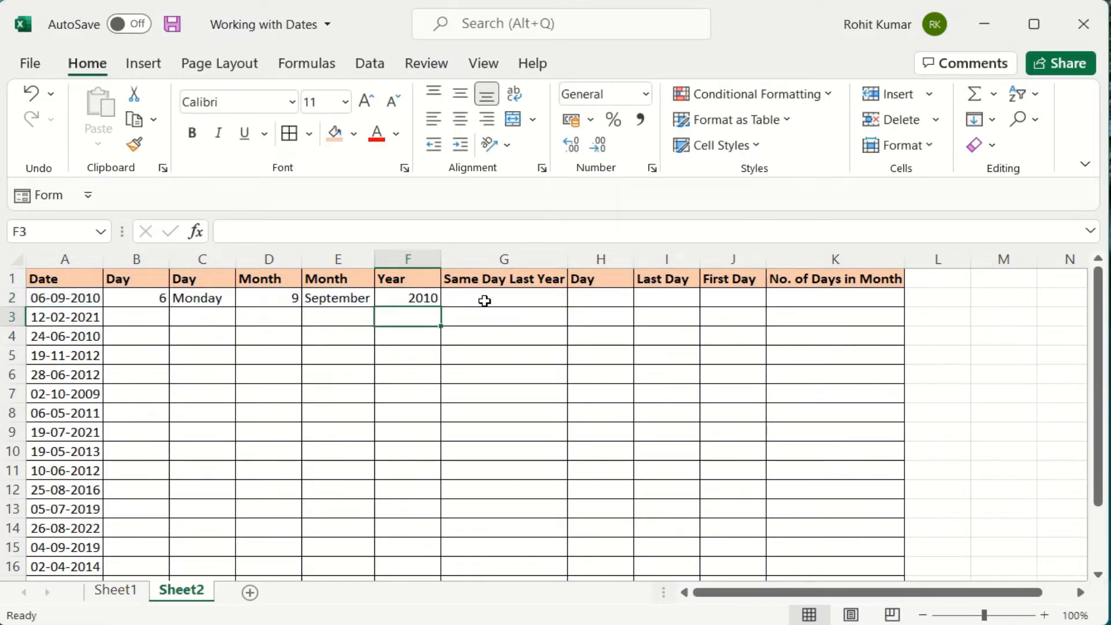
left_click(484, 300)
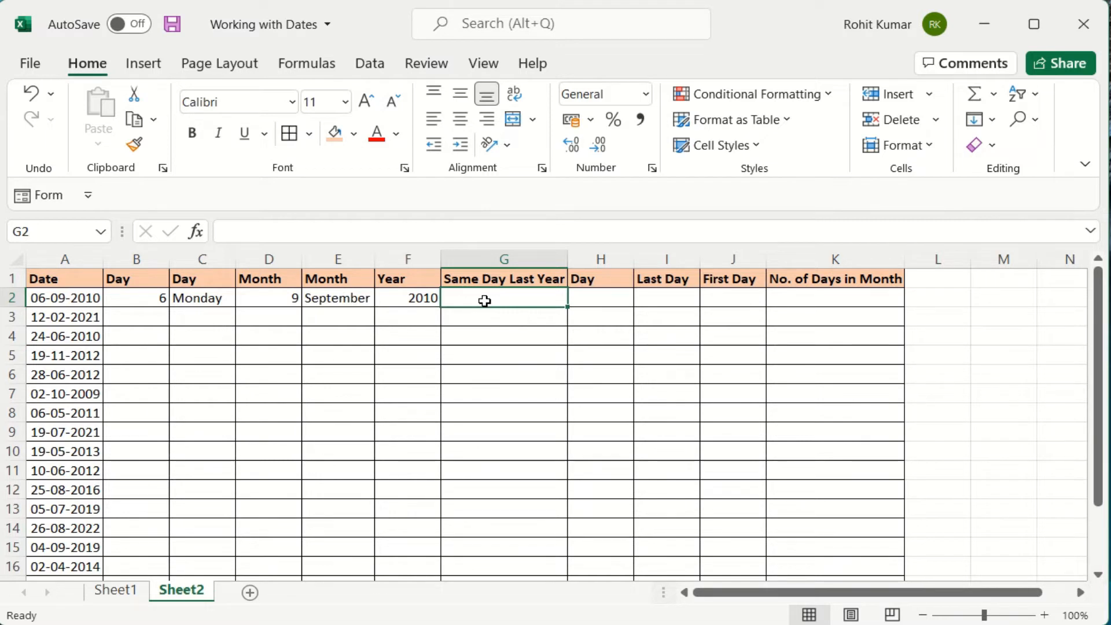
Begin the G2 formula =DATE(YEAR(A2)-1, taking one year off the date.
type("=date")
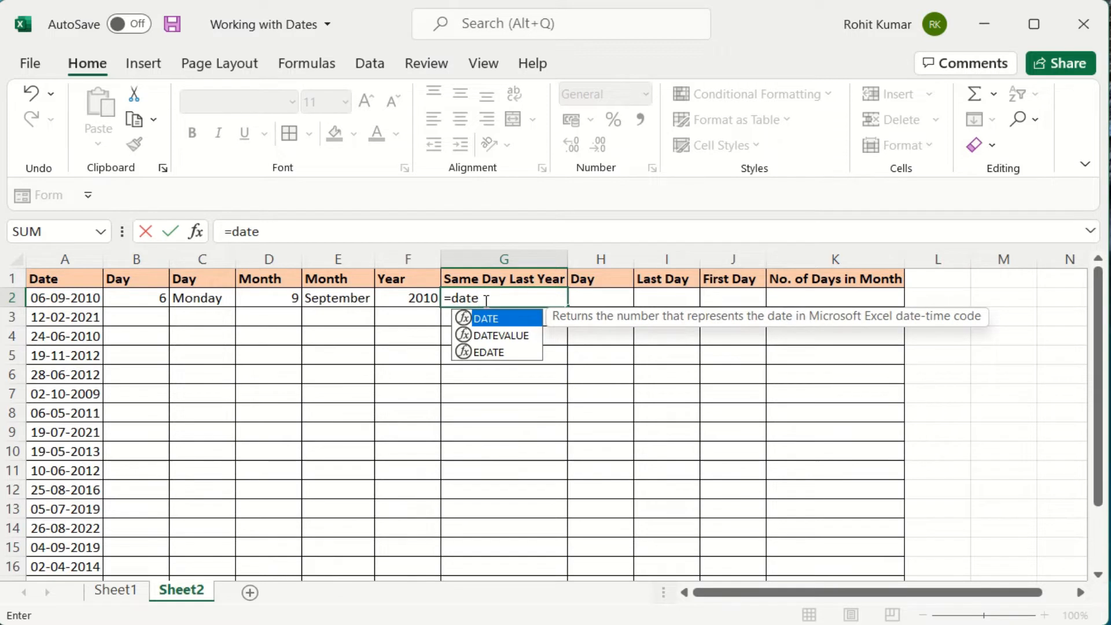
key("Tab")
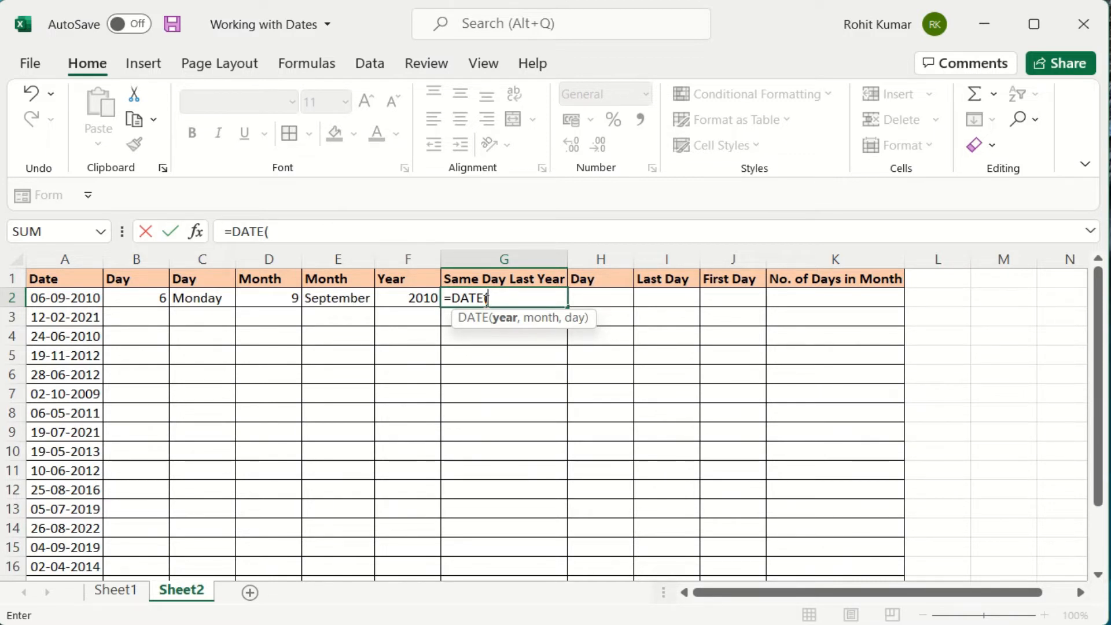
type("ye")
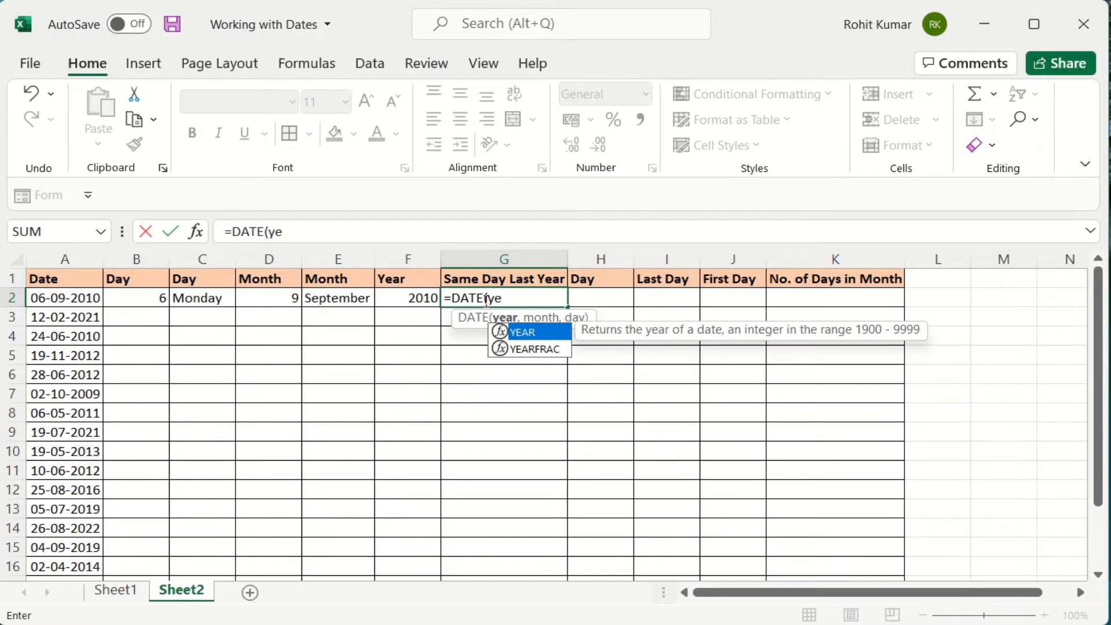
key("Tab")
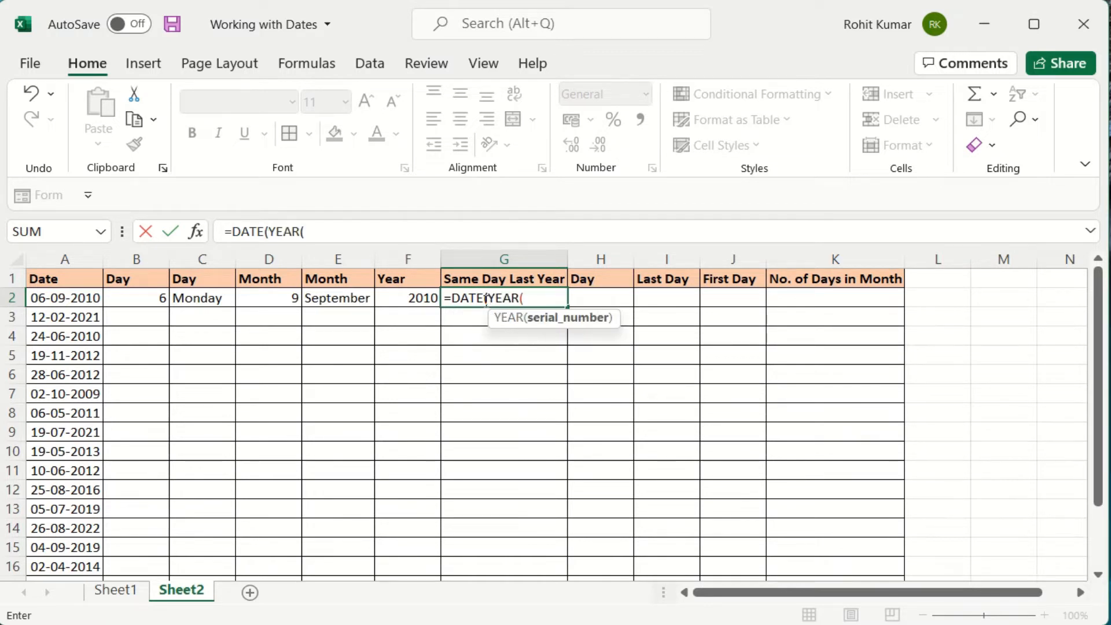
key("Left")
key("ctrl+Left")
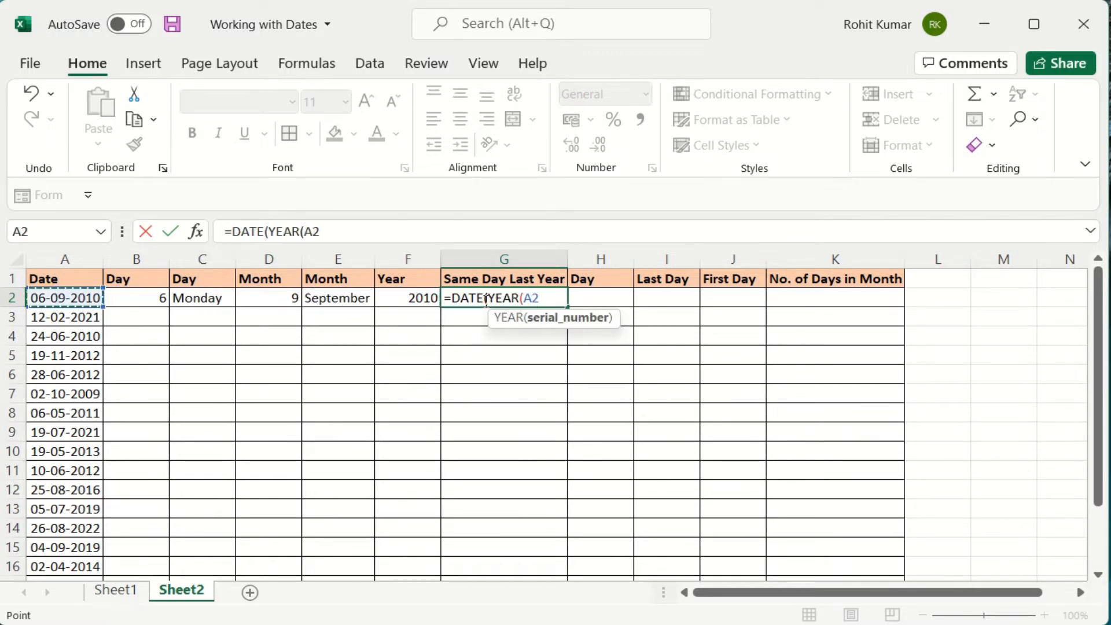
type(")-1")
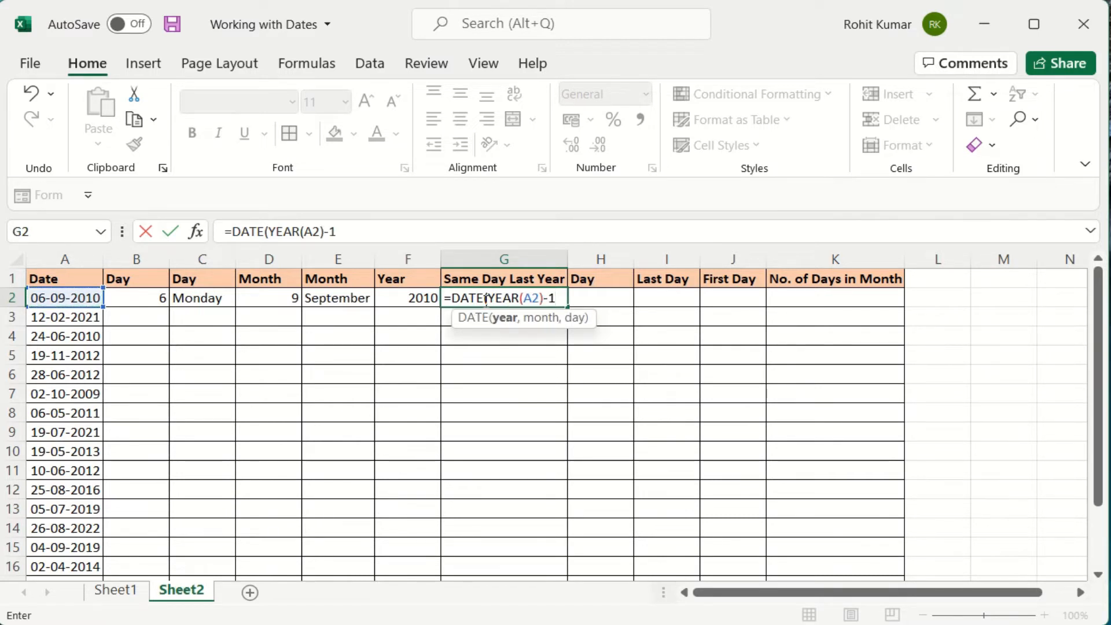
type(",")
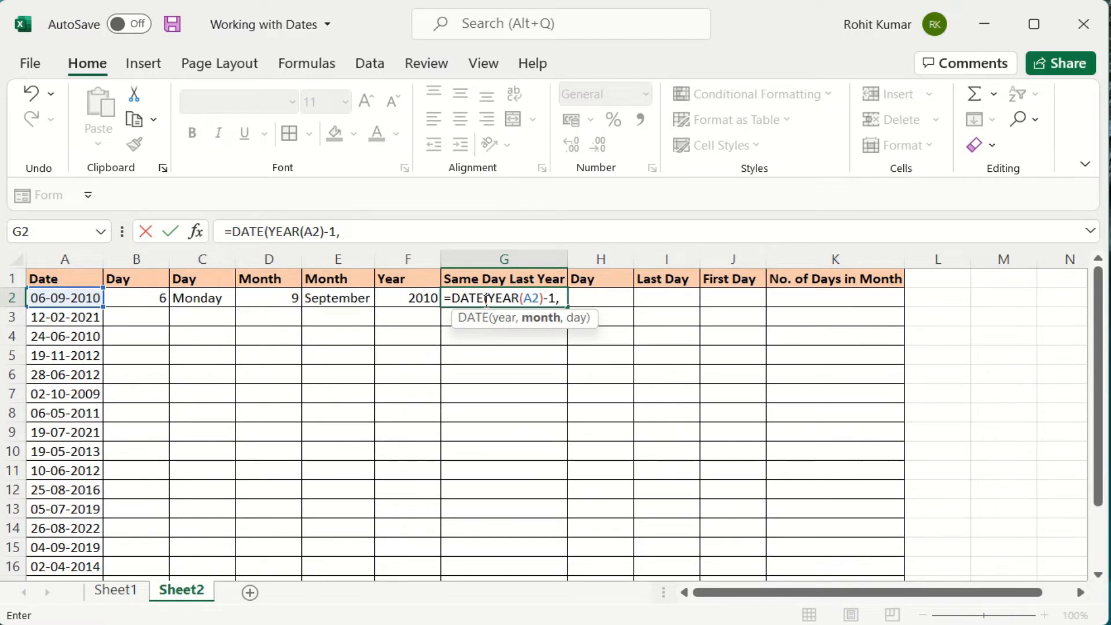
type("mont")
Complete it with MONTH(A2) and DAY(A2), giving 06-09-2009.
key("Tab")
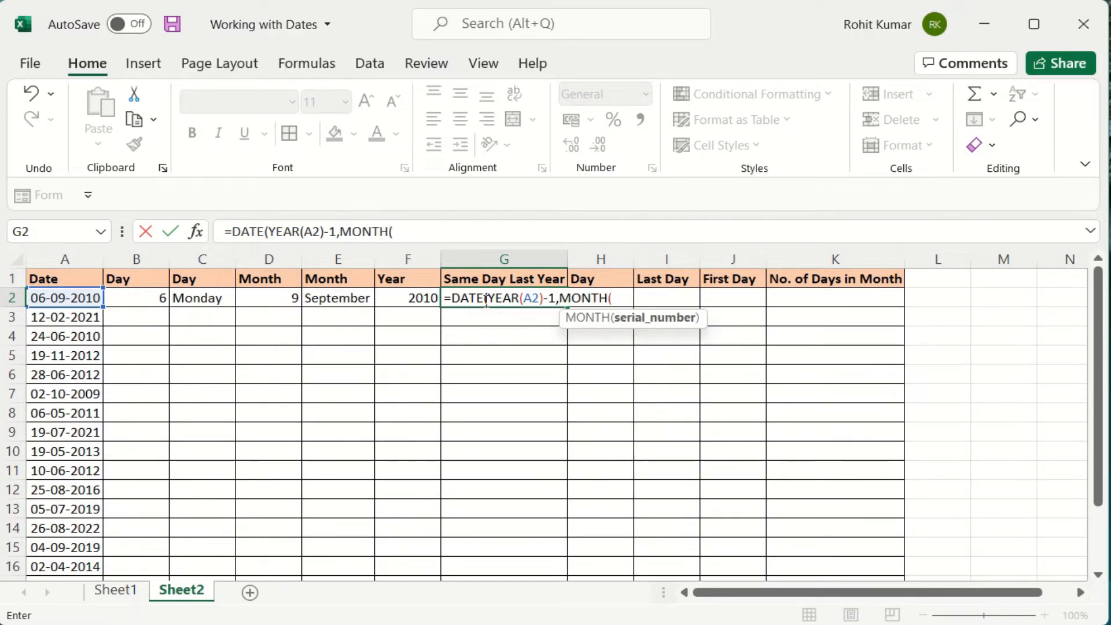
key("Left")
key("Left")
key("Left")
key("Left")
key("Left")
key("Left")
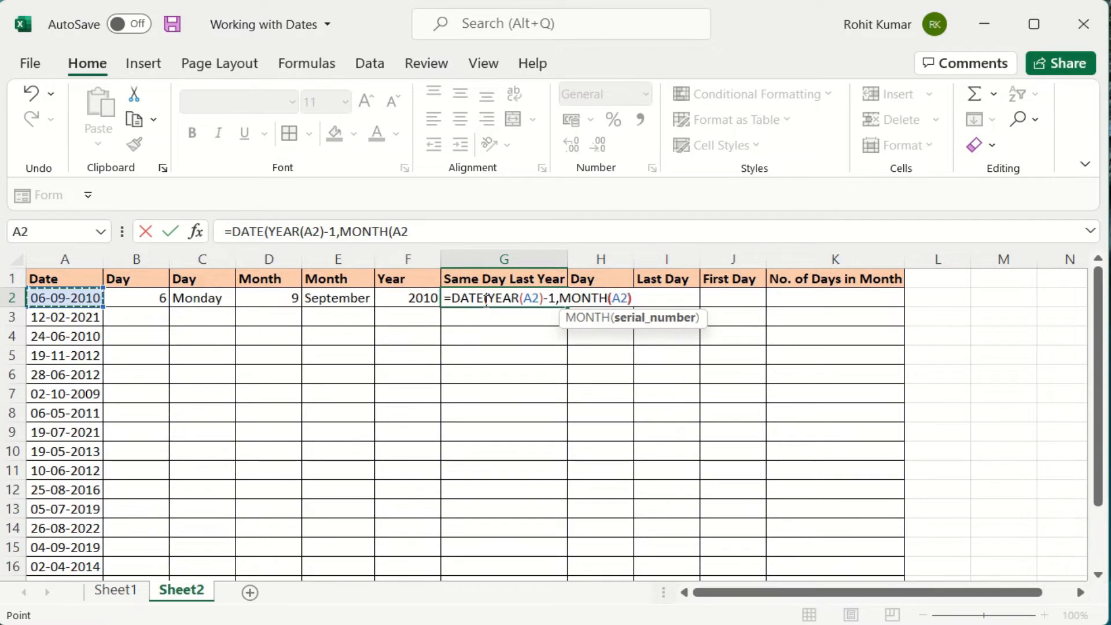
type(")")
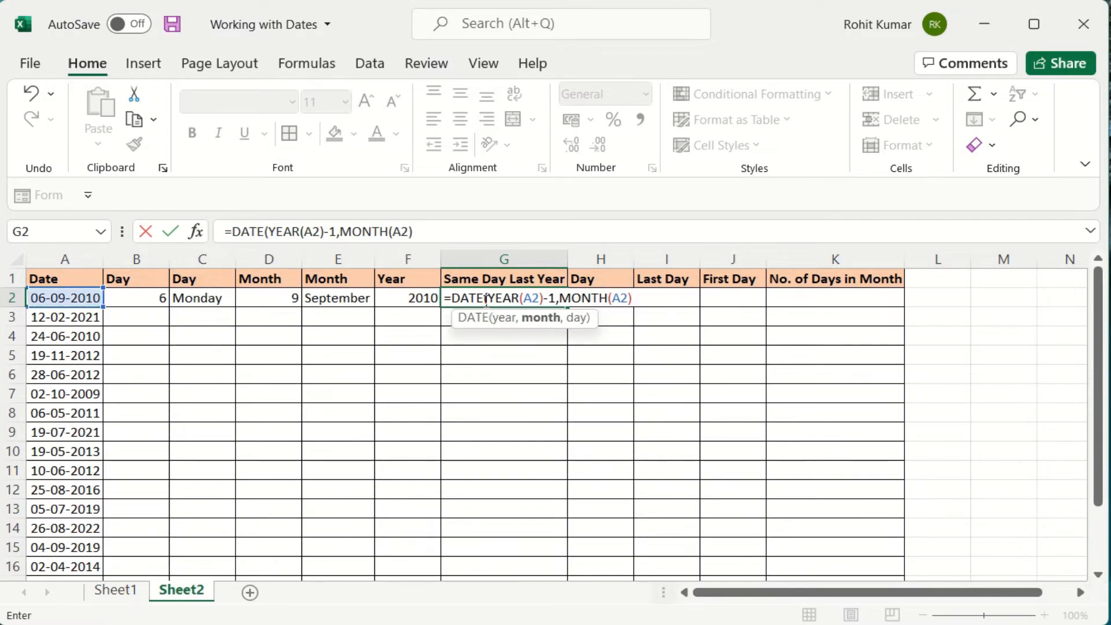
type(",da")
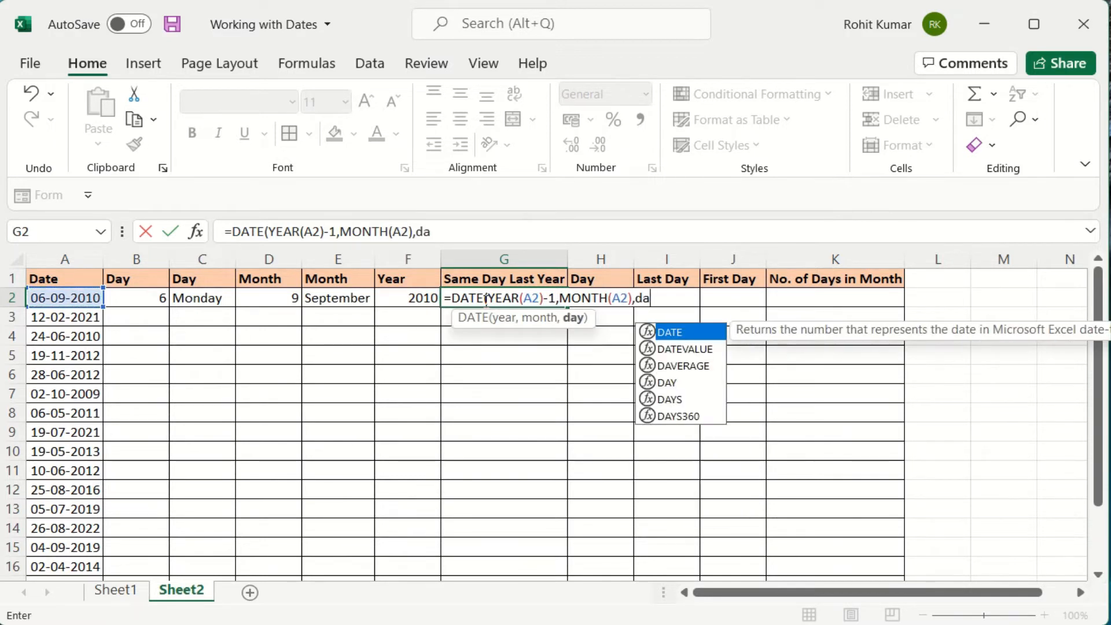
type("y")
key("Tab")
key("Left")
key("Left")
key("Left")
key("Left")
key("Left")
key("Left")
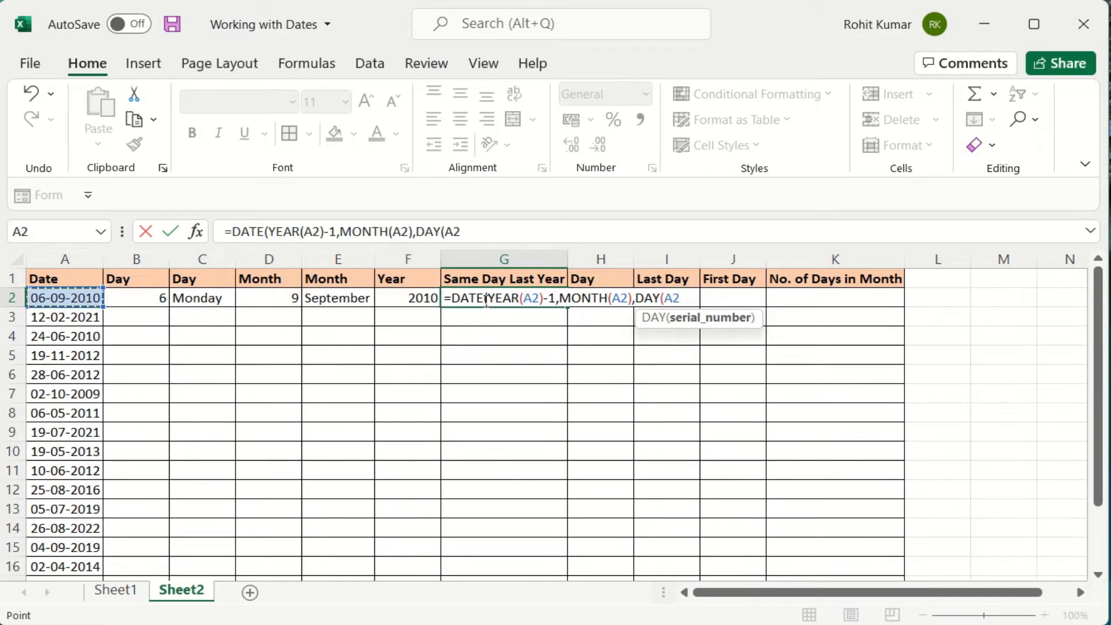
type(")")
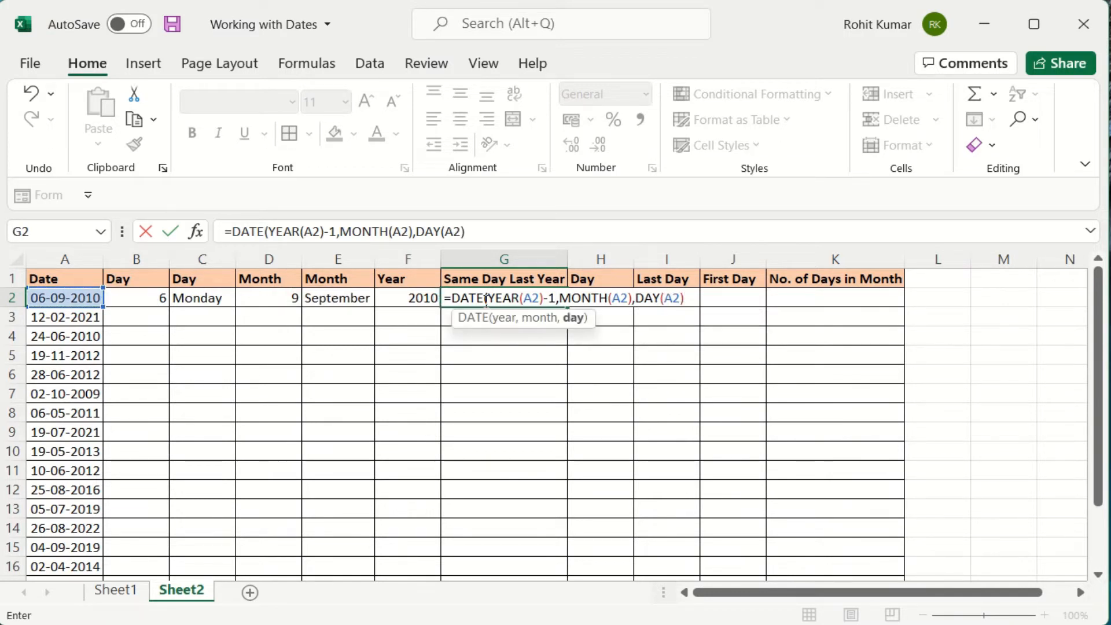
type(")")
key("Return")
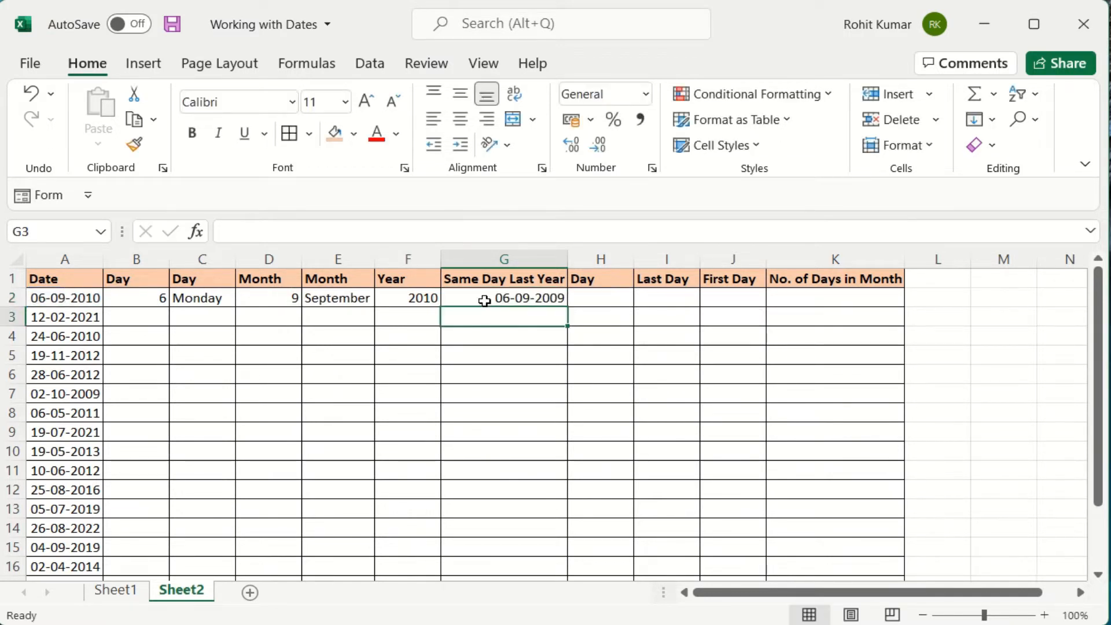
left_click(486, 300)
key("Right")
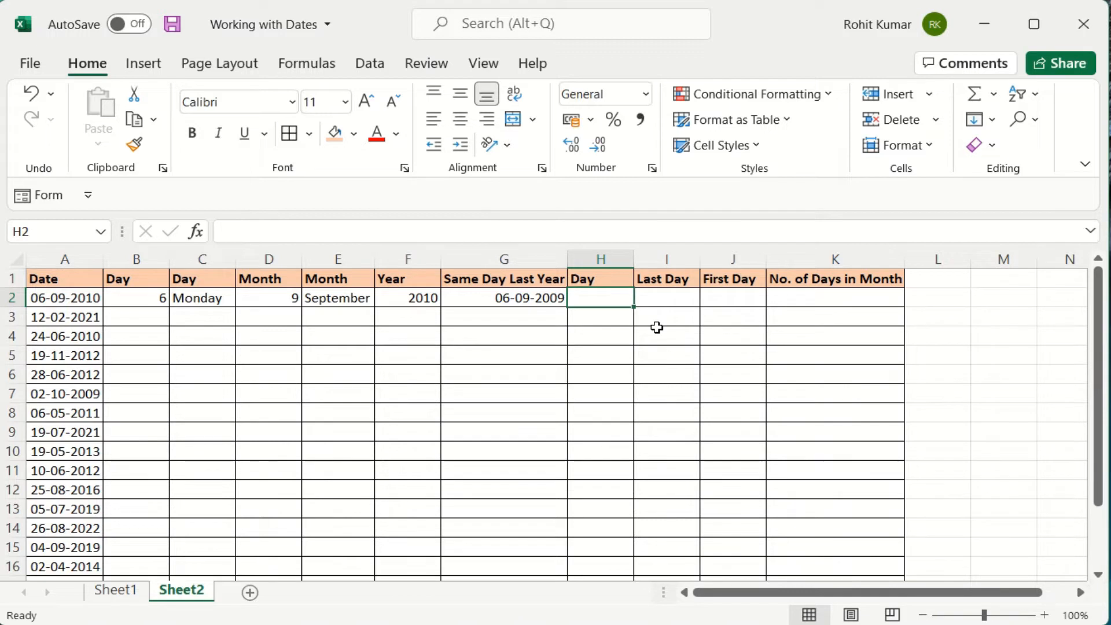
Enter =TEXT(G2,"dddd") in H2 to show Sunday, then start a formula in I2.
left_click(73, 300)
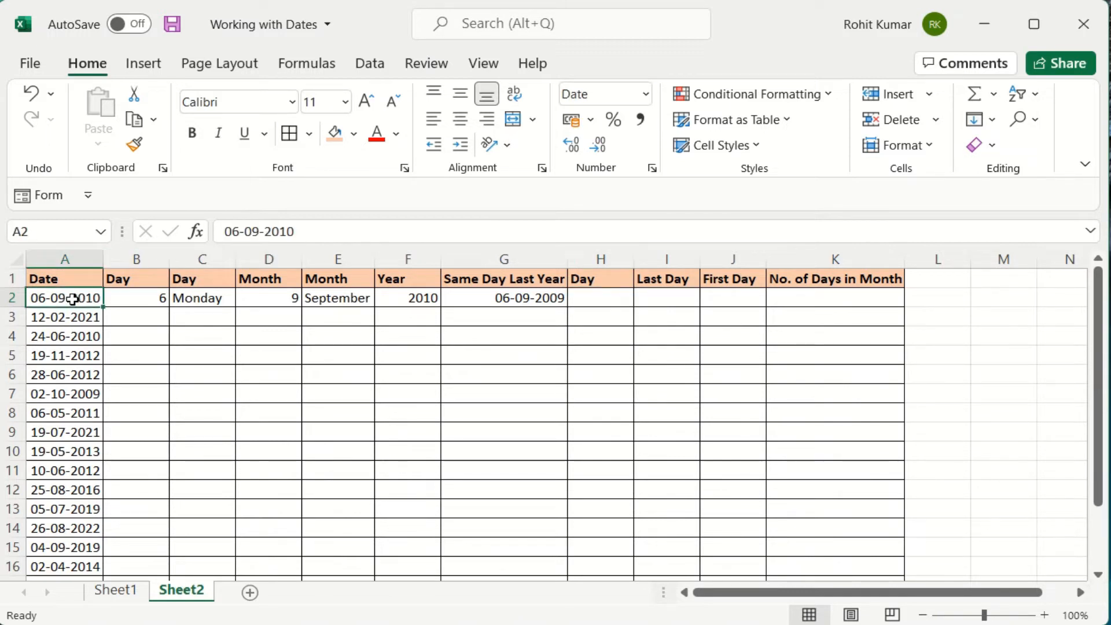
left_click(523, 299)
left_click(629, 298)
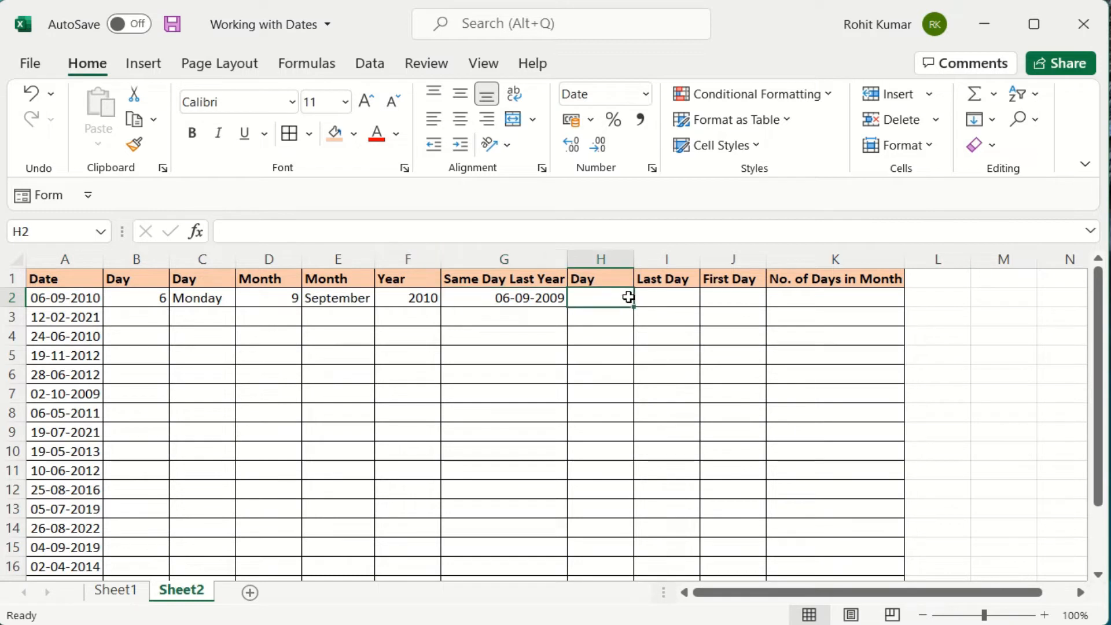
type("=")
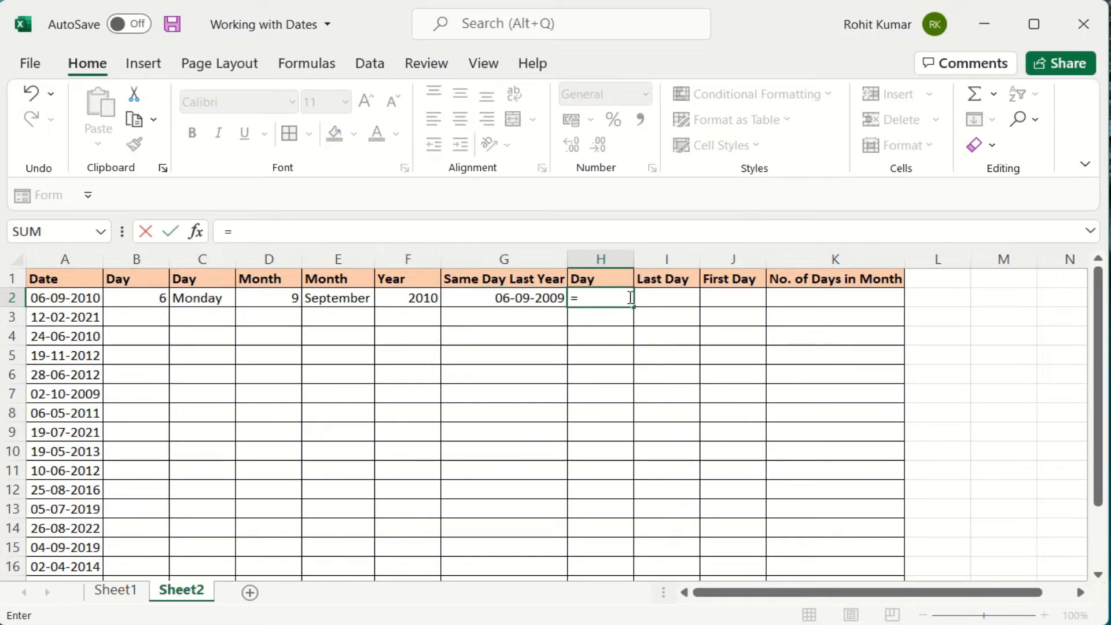
type("te")
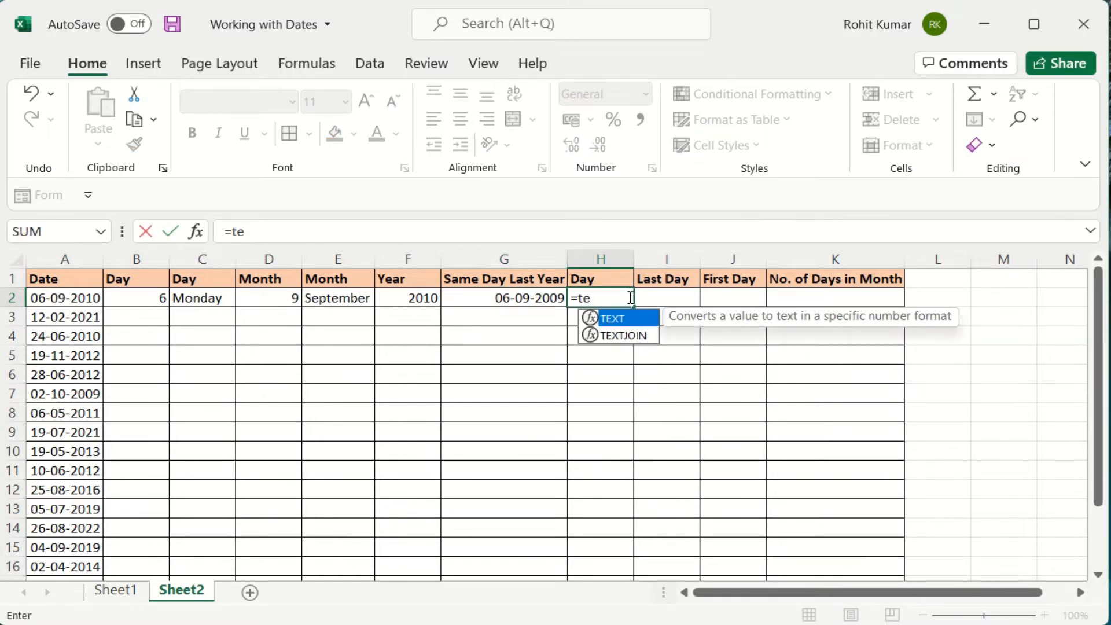
key("Tab")
key("Left")
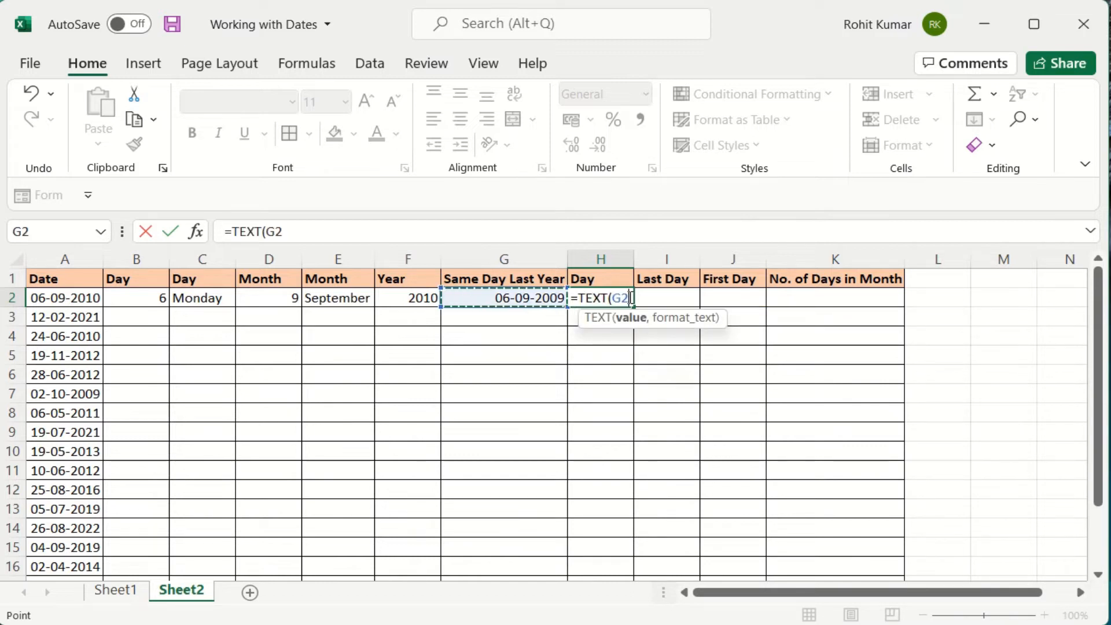
type(",\"")
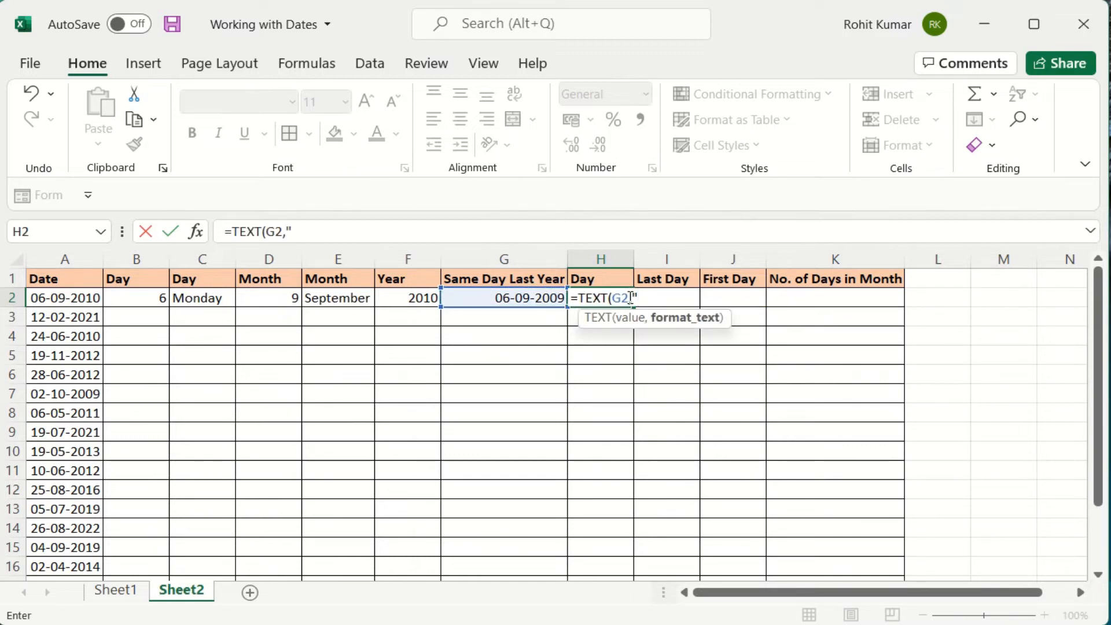
type("dddd\")")
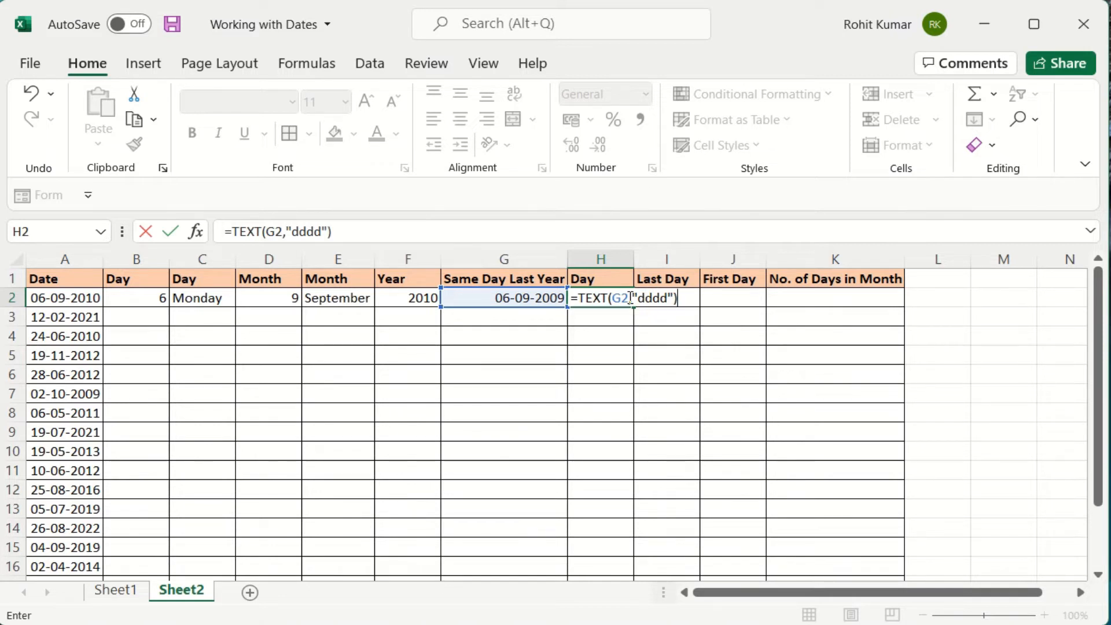
key("Return")
left_click(629, 298)
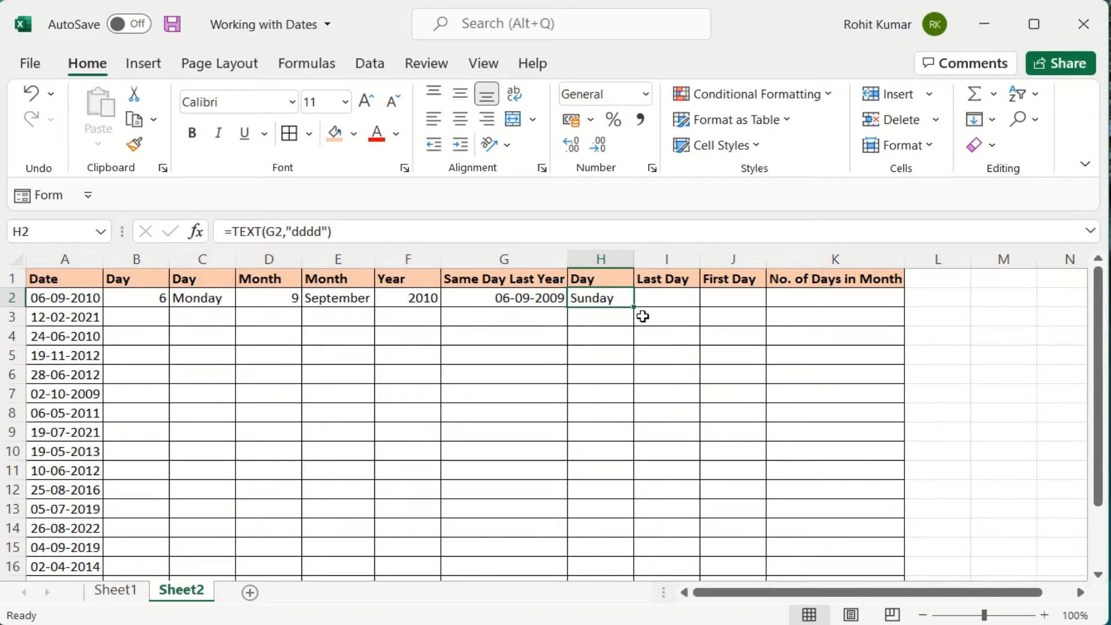
left_click(669, 301)
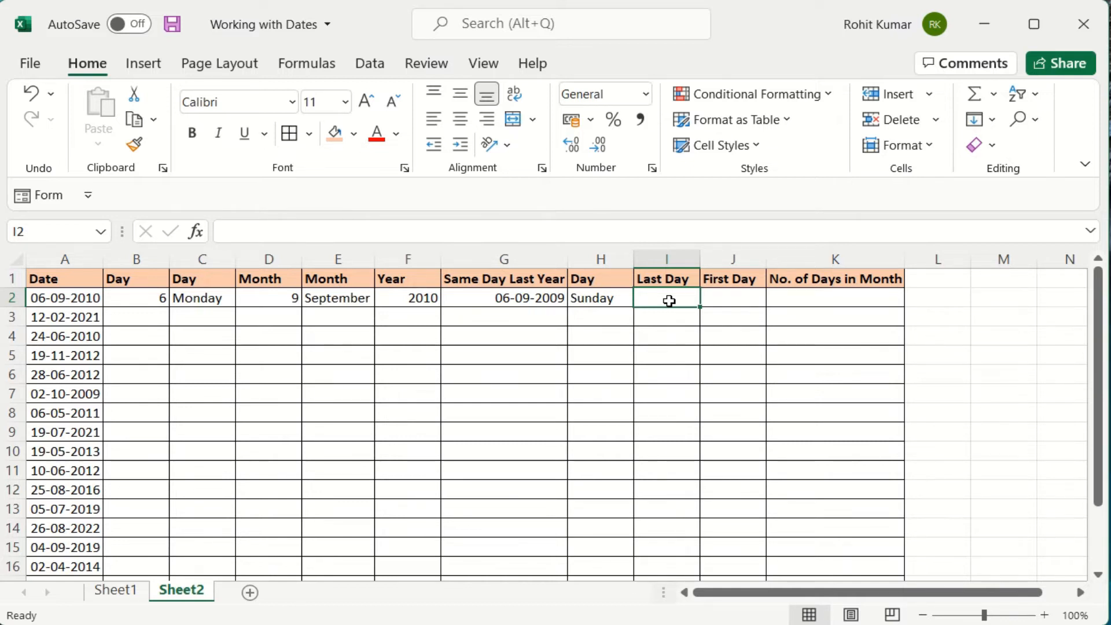
type("=")
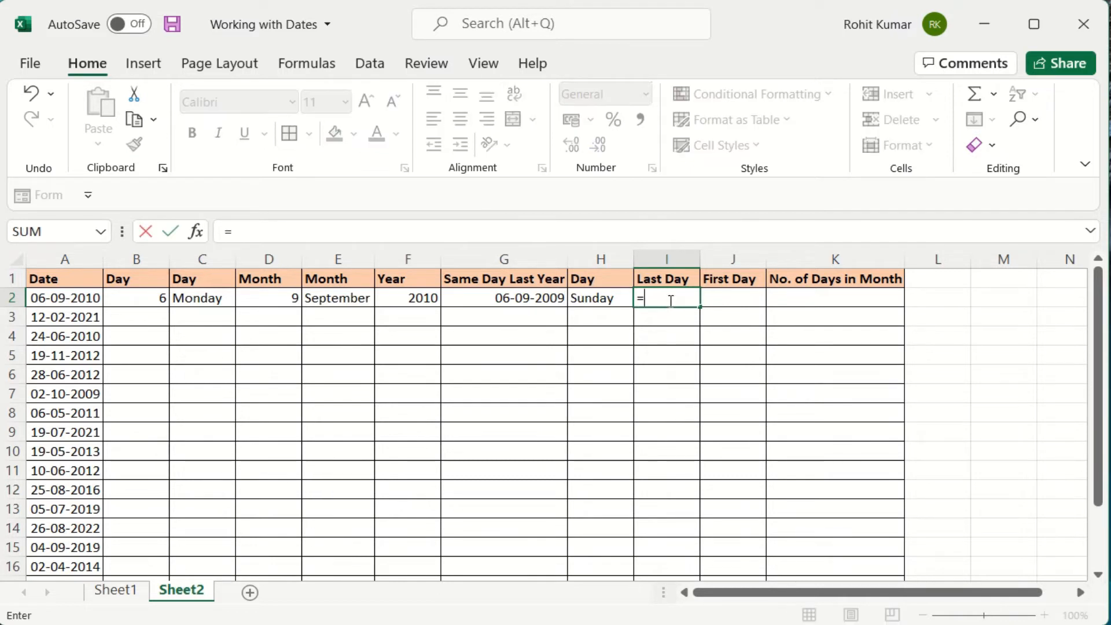
type("e")
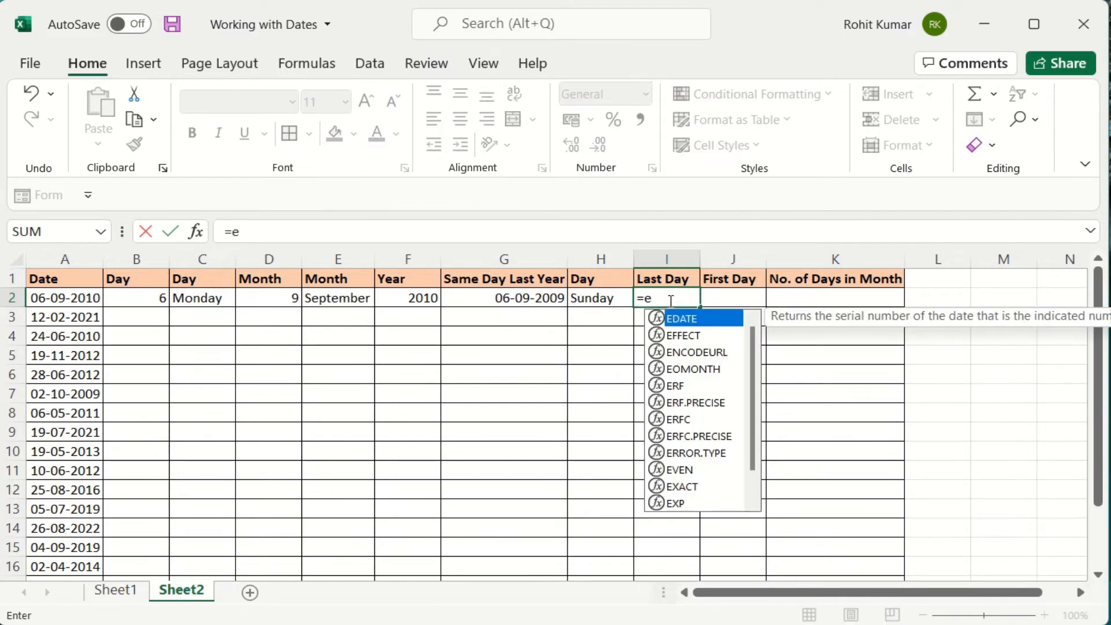
type("o")
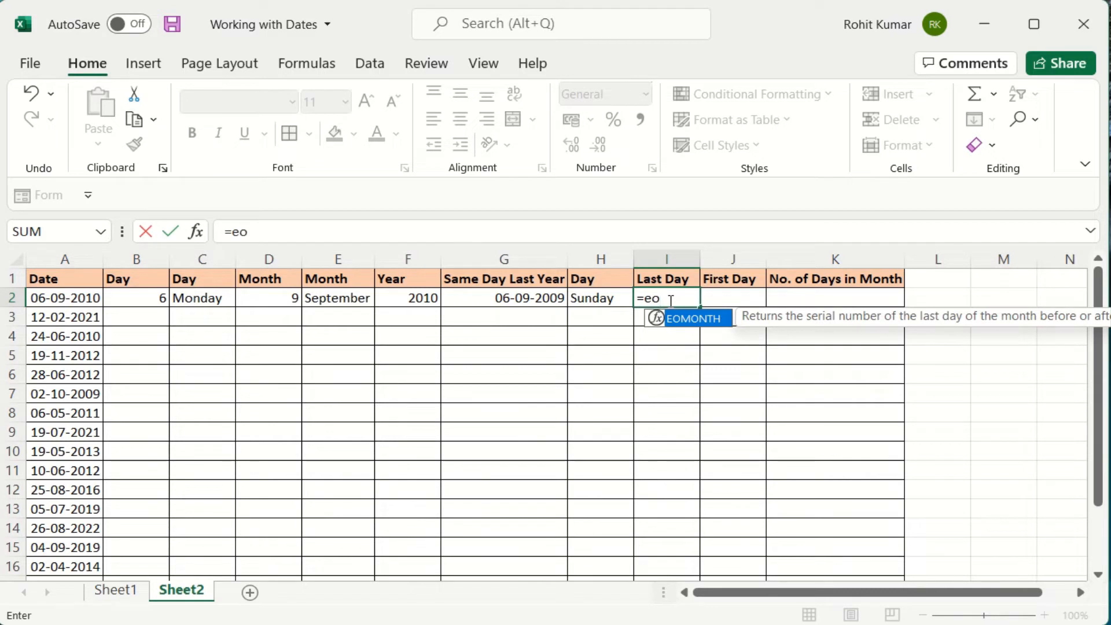
Enter =EOMONTH(G2,0) in I2, returning the month-end serial 40086.
key("Tab")
key("Left")
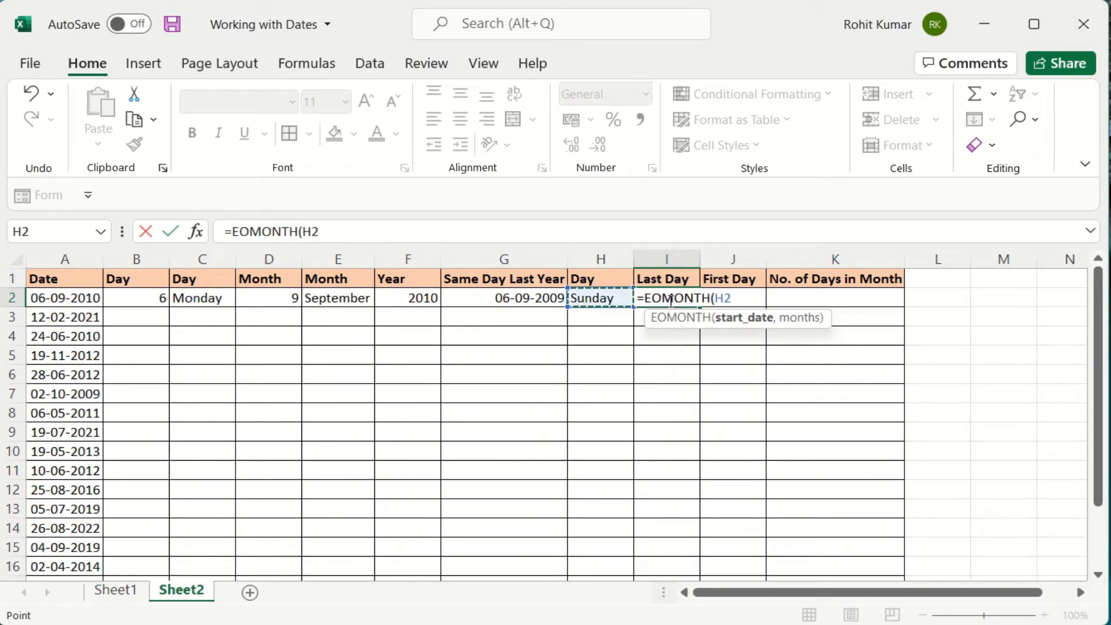
key("Left")
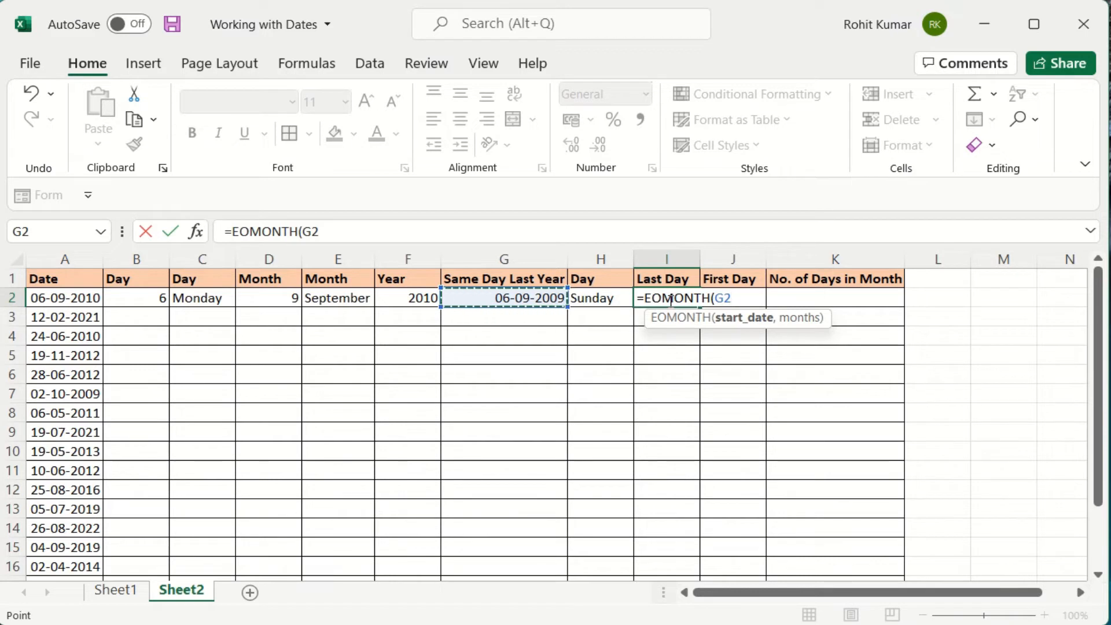
type(",")
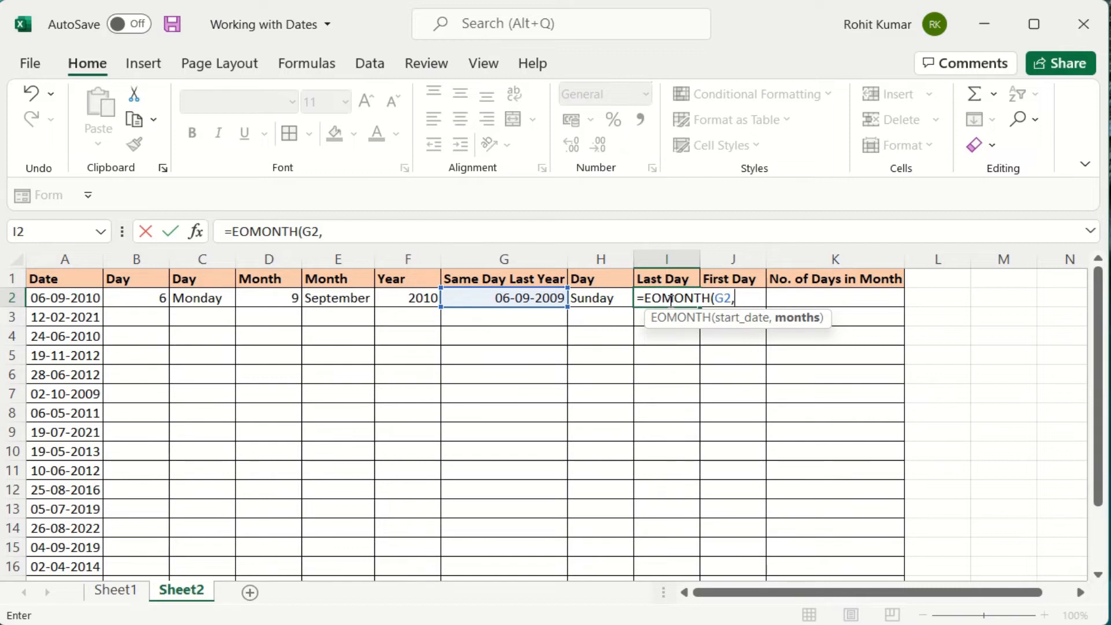
type("0)")
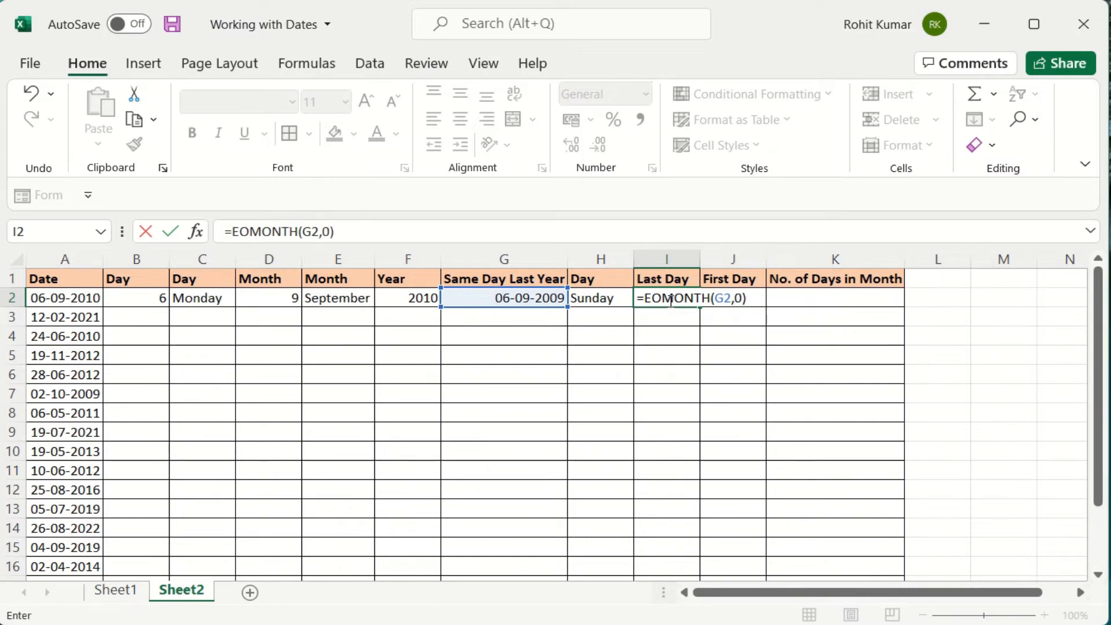
key("Return")
left_click(669, 301)
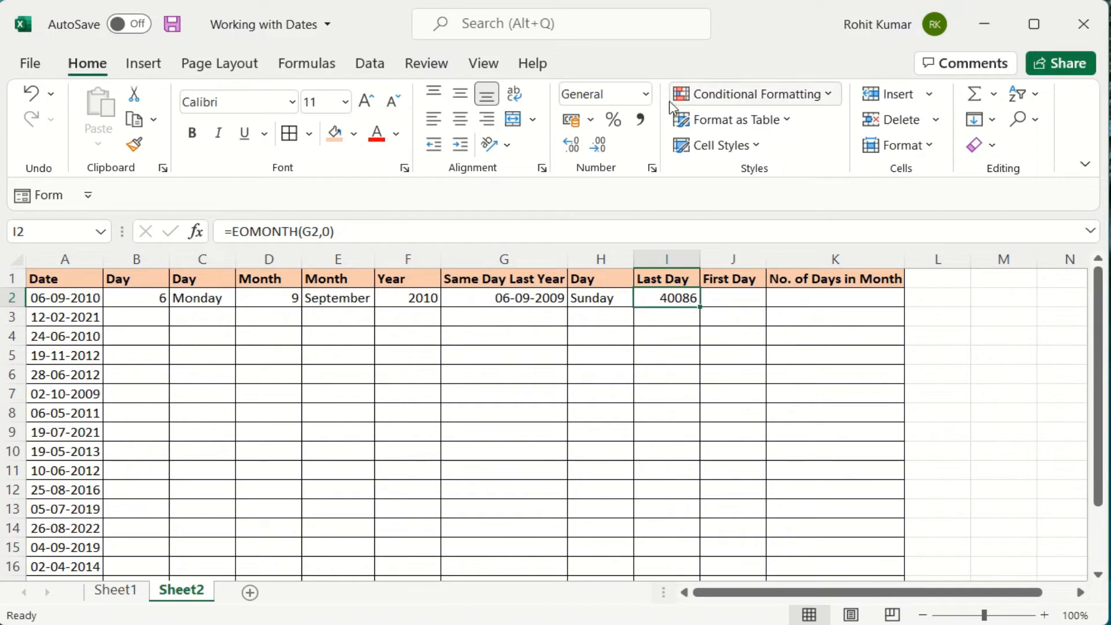
Format I2 as Short Date and change its months argument to 1, showing 31-10-2009.
left_click(646, 95)
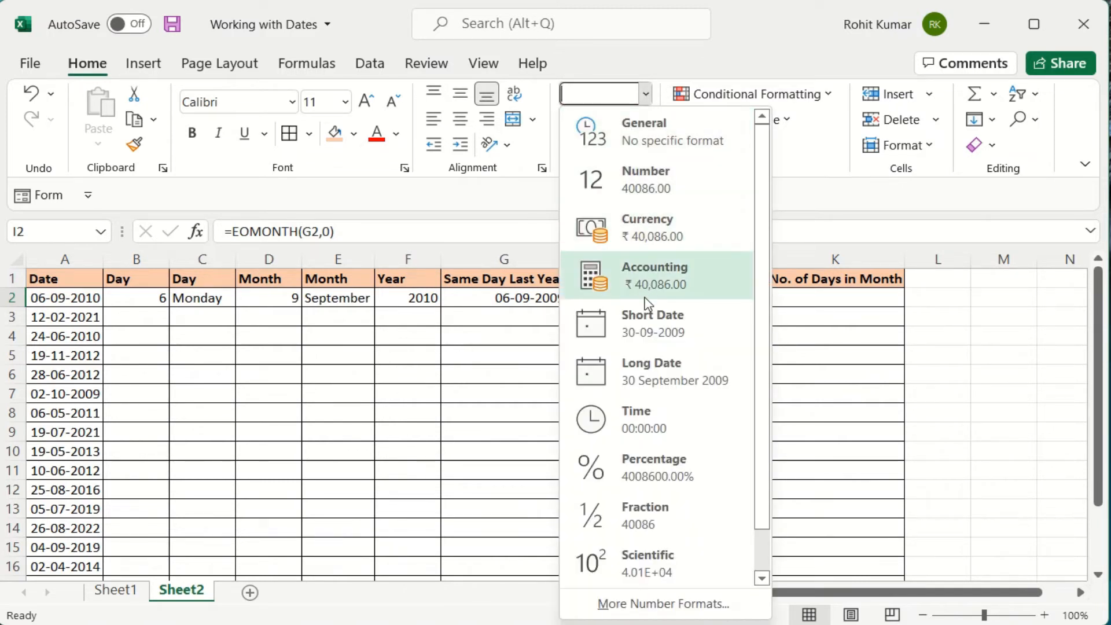
left_click(647, 348)
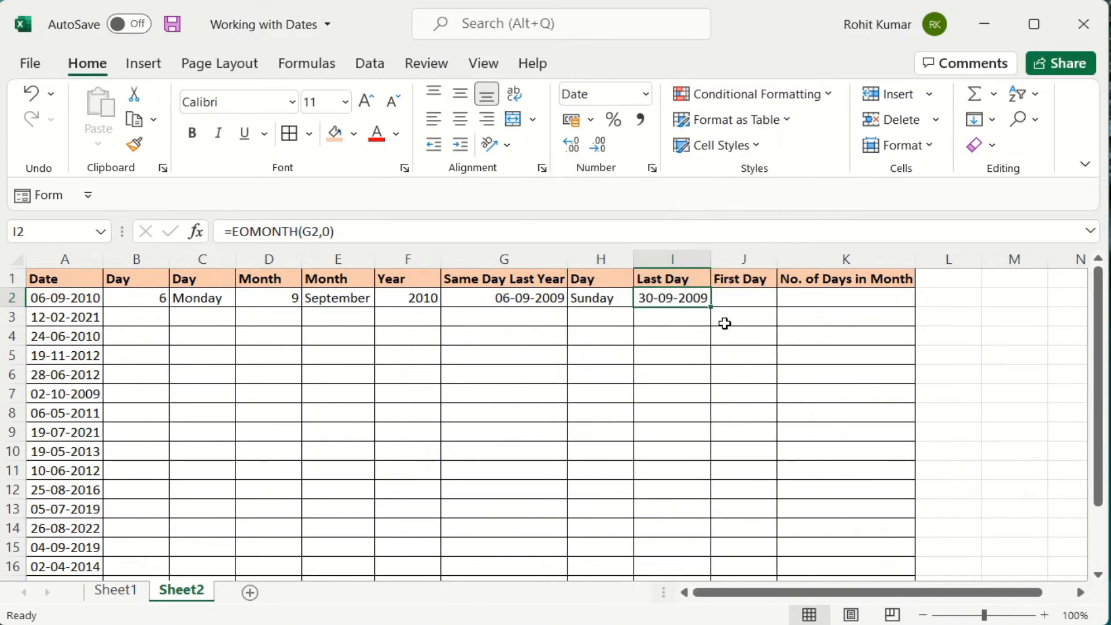
left_click(327, 231)
key("BackSpace")
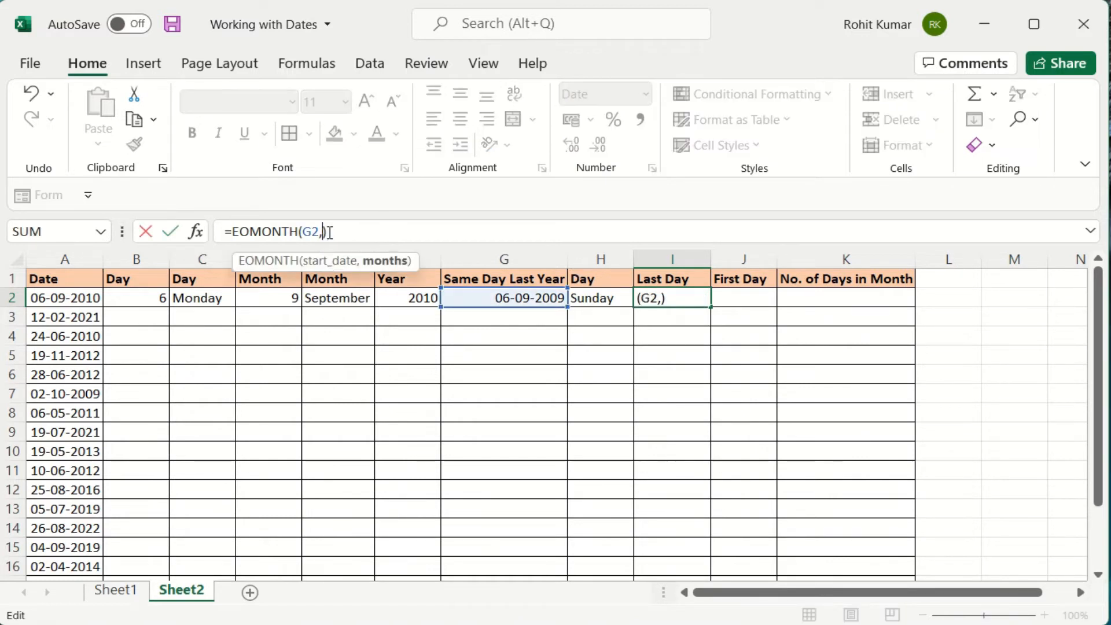
type("1")
key("Return")
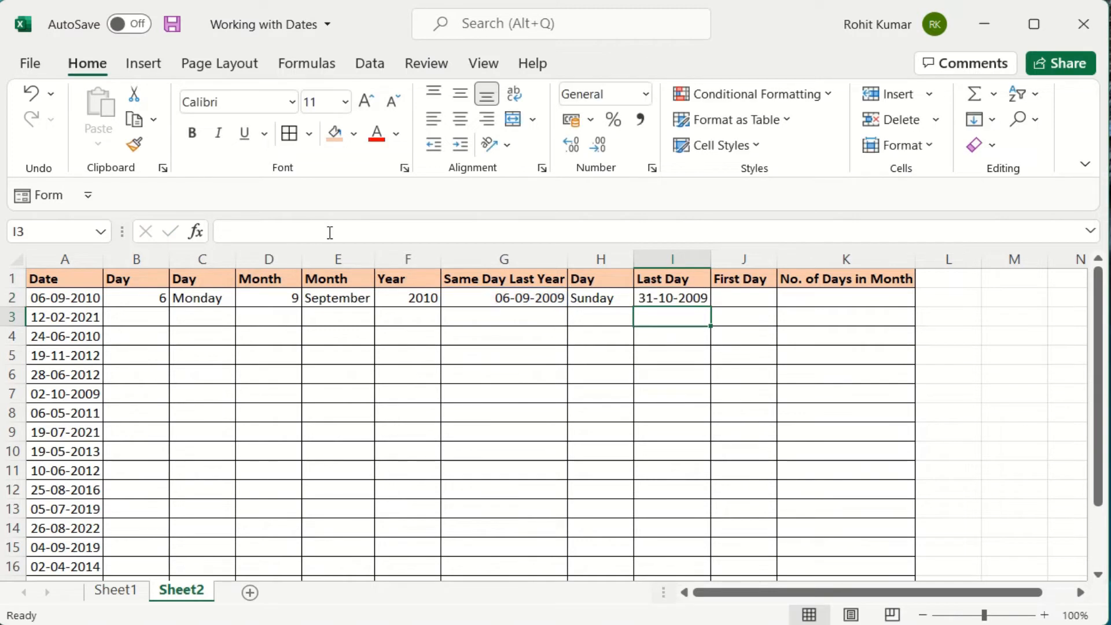
Change I2's EOMONTH months argument from 1 to -1 and check the result.
key("Up")
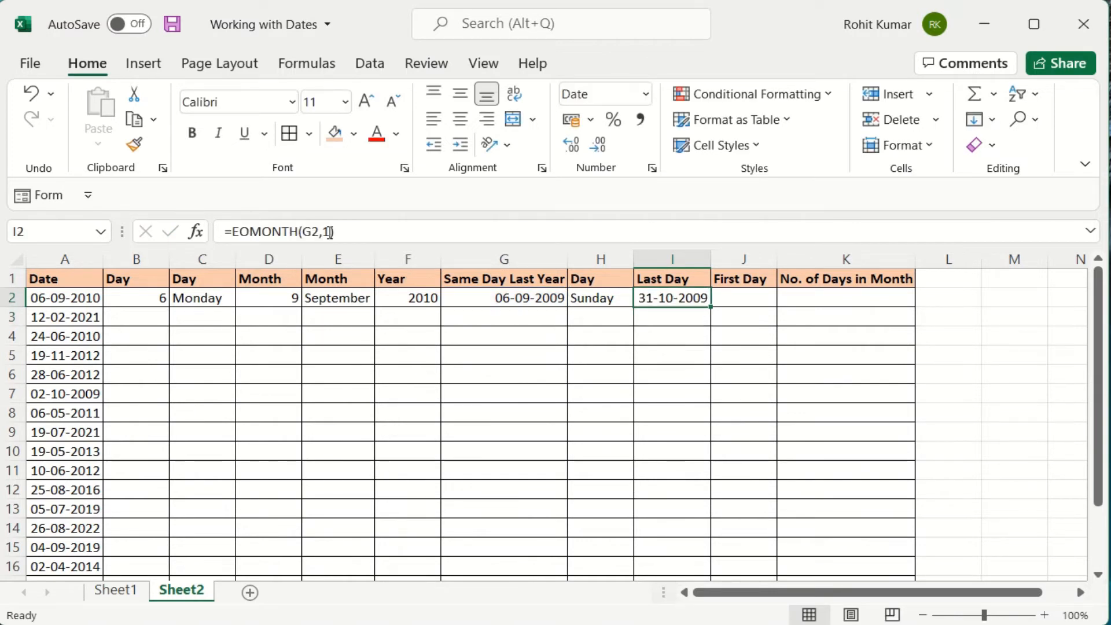
left_click(330, 232)
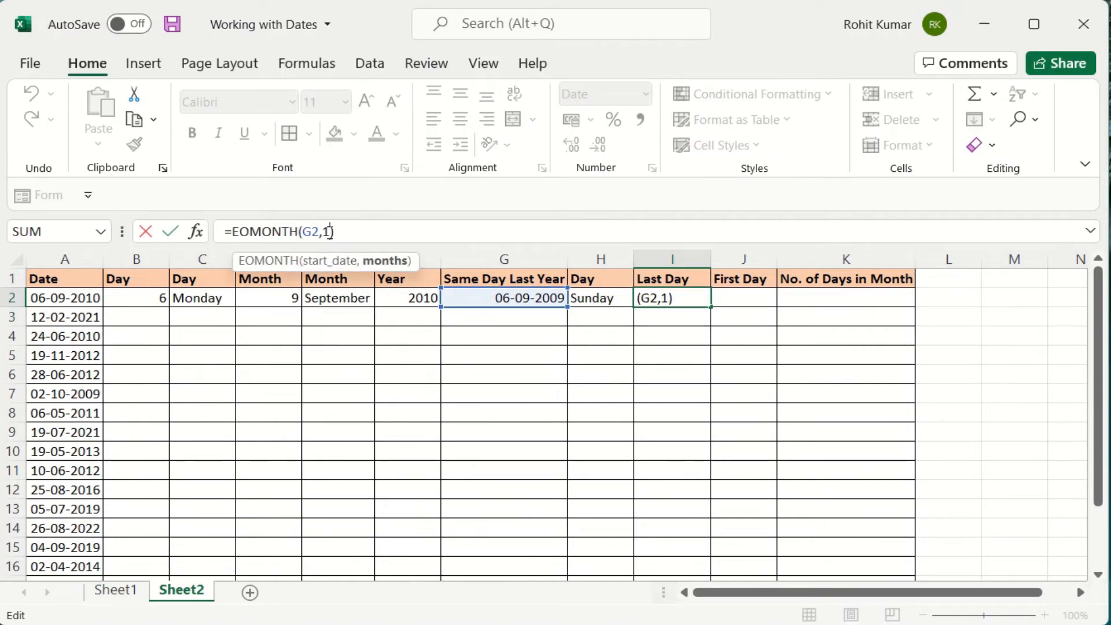
key("BackSpace")
type("-1")
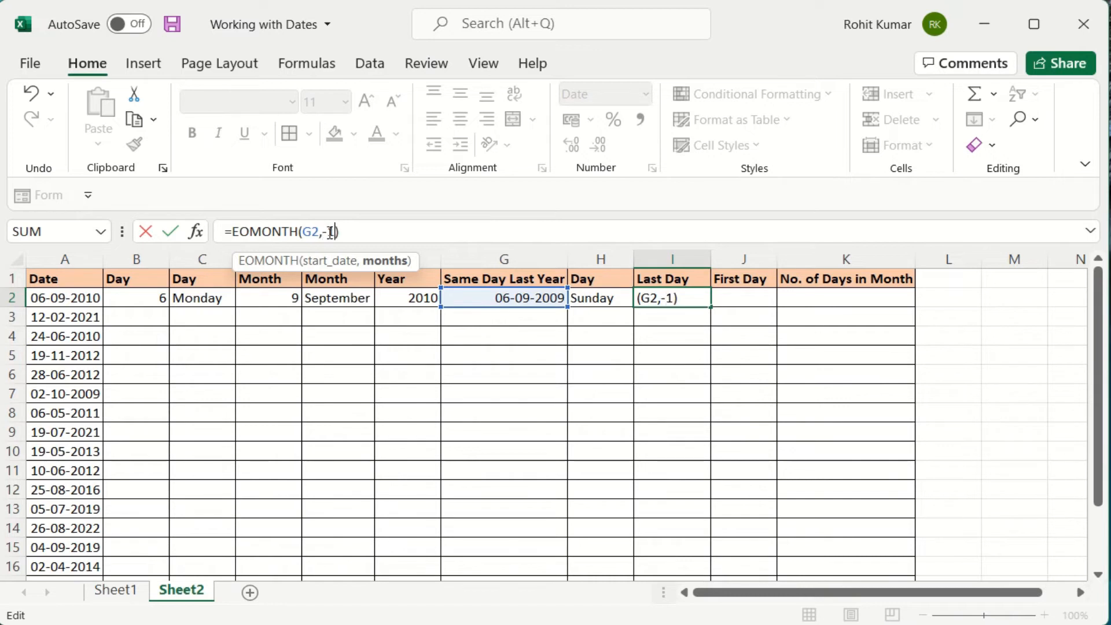
key("Return")
key("Up")
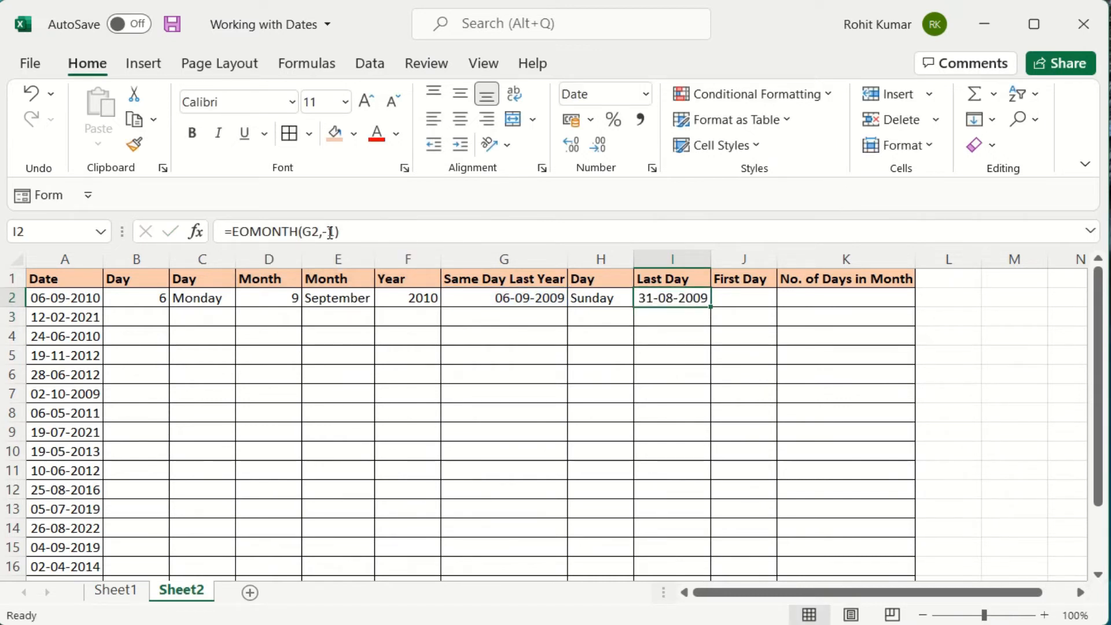
Set the months argument back to 0 so I2 shows 30-09-2009.
left_click(330, 232)
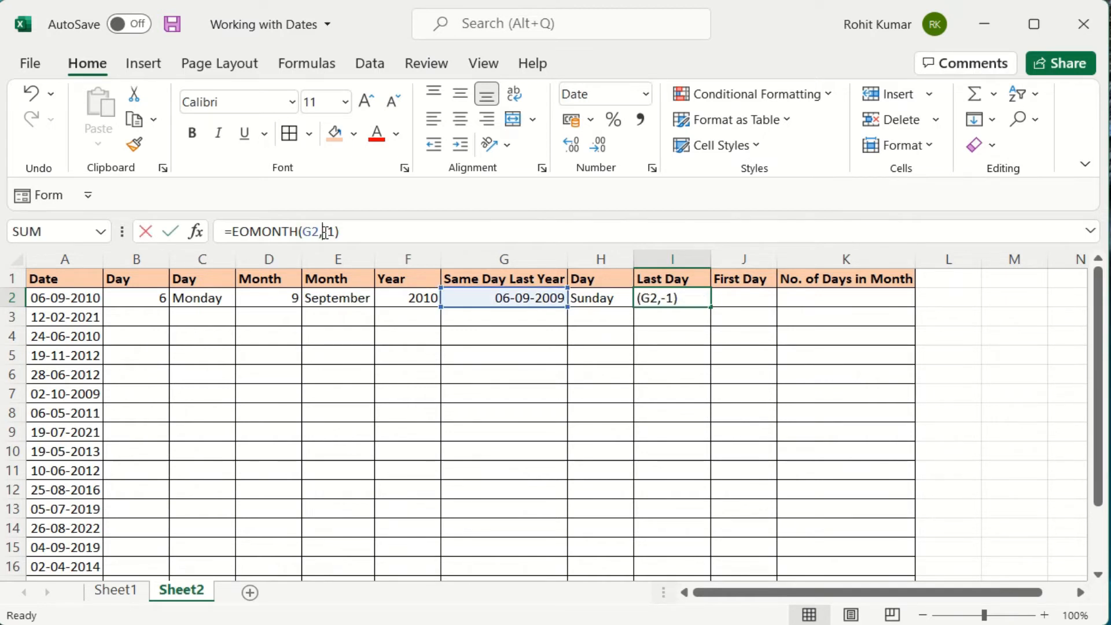
left_click_drag(323, 232, 340, 232)
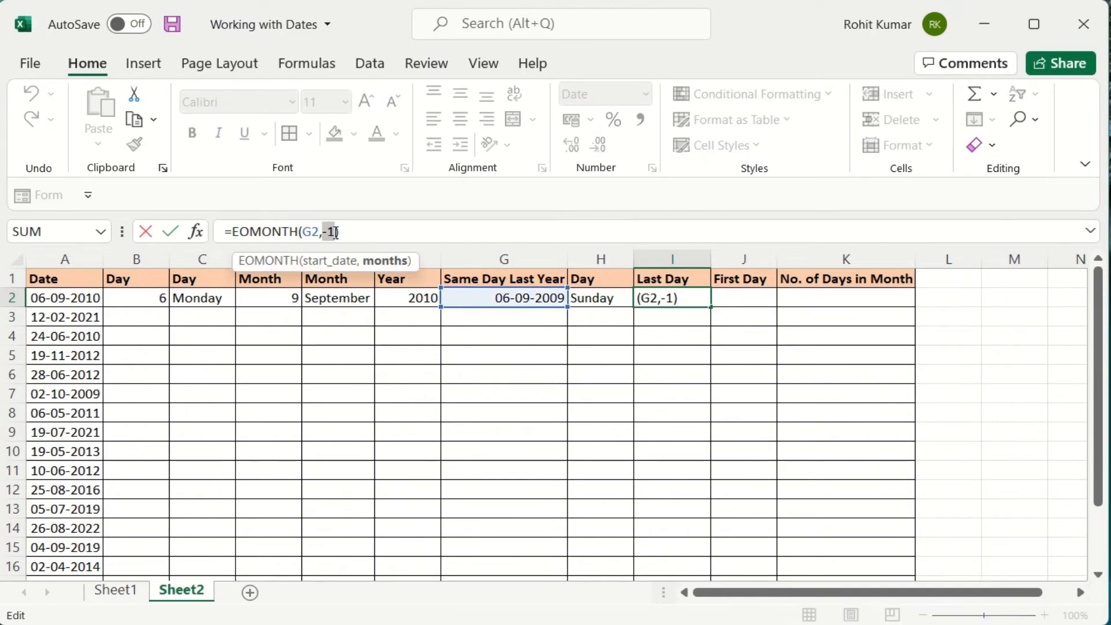
type("0")
key("Return")
key("Up")
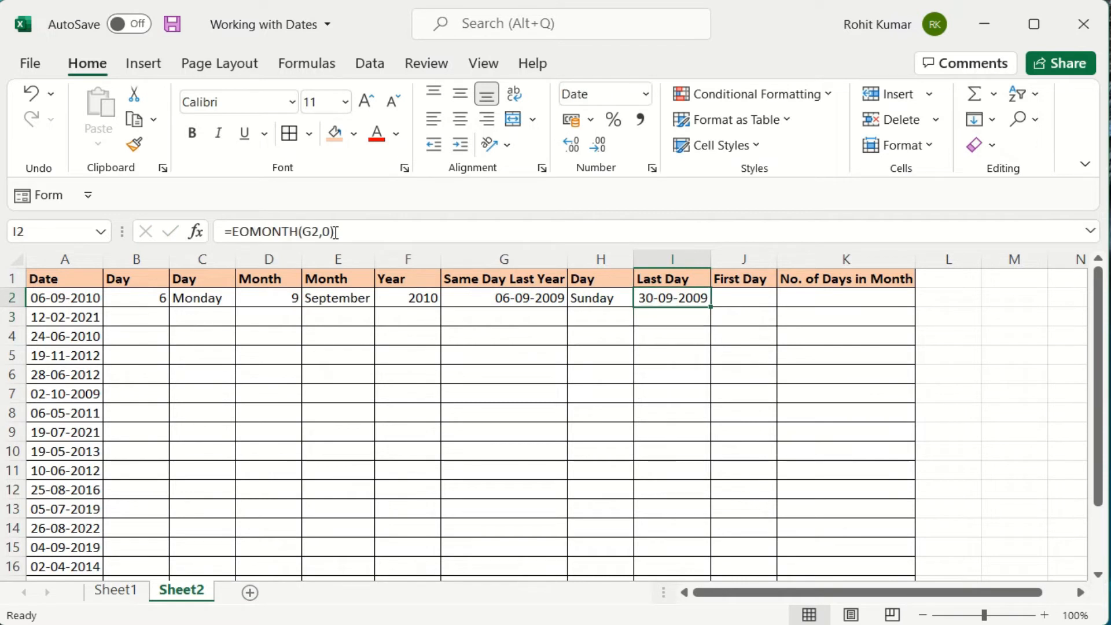
key("Right")
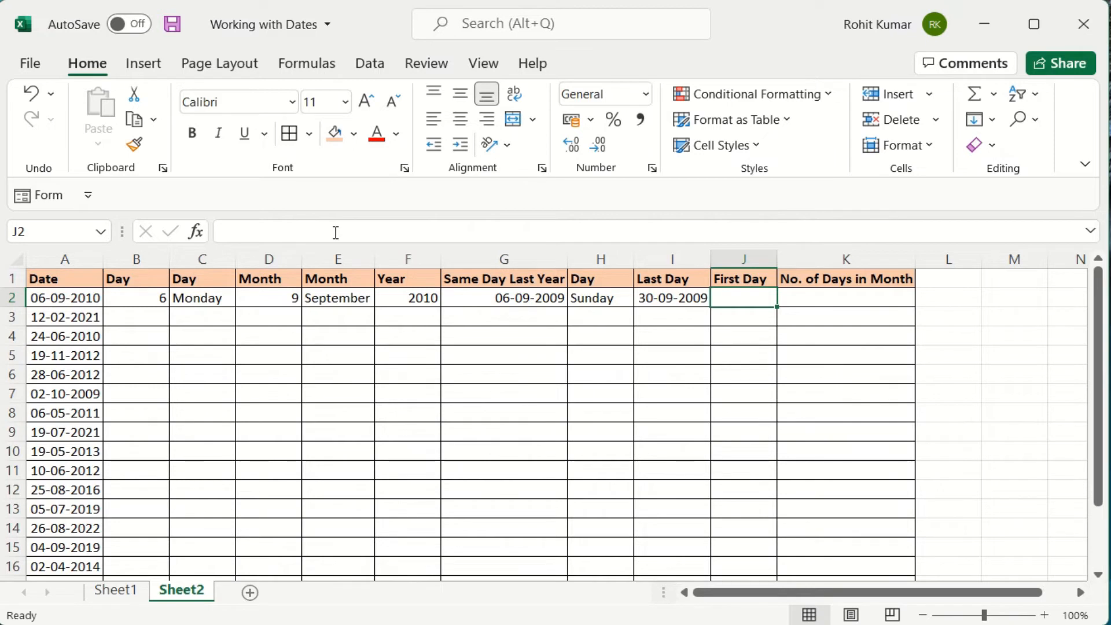
Enter =EOMONTH(G2,-1)+1 in J2 so it shows 01-09-2009.
type("=eo")
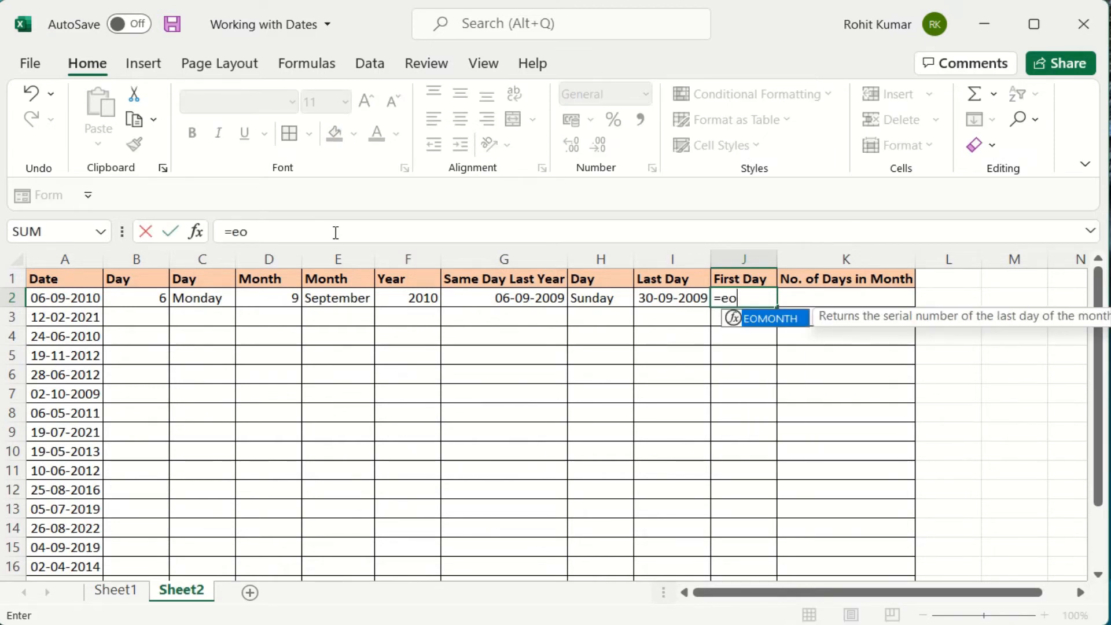
type("d")
key("BackSpace")
key("Tab")
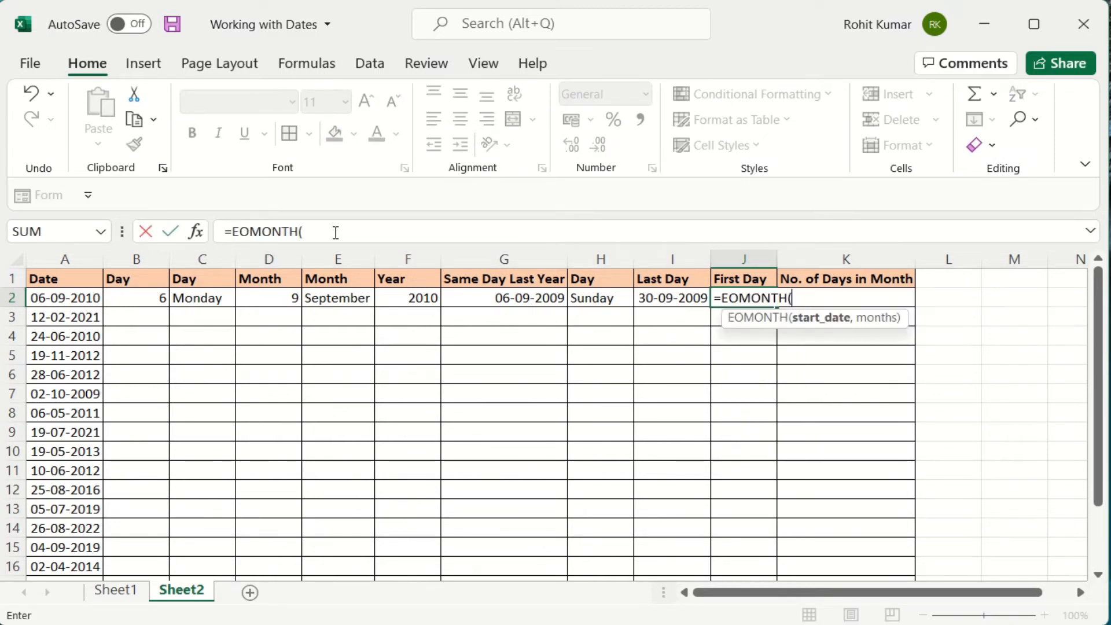
key("Left")
key("Left")
key("Left")
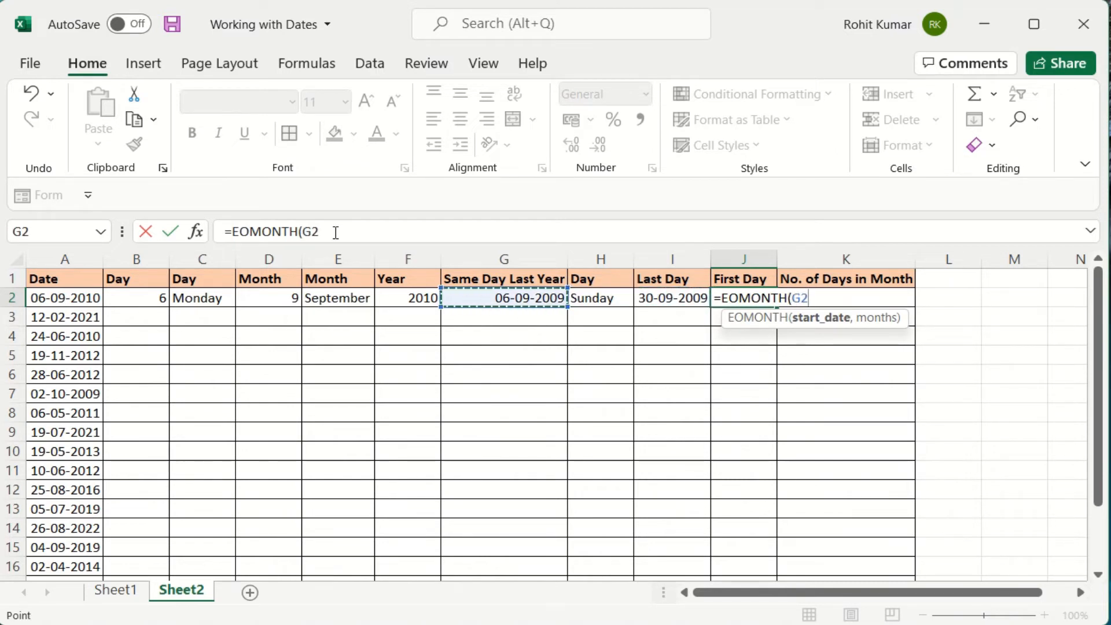
type(",0)")
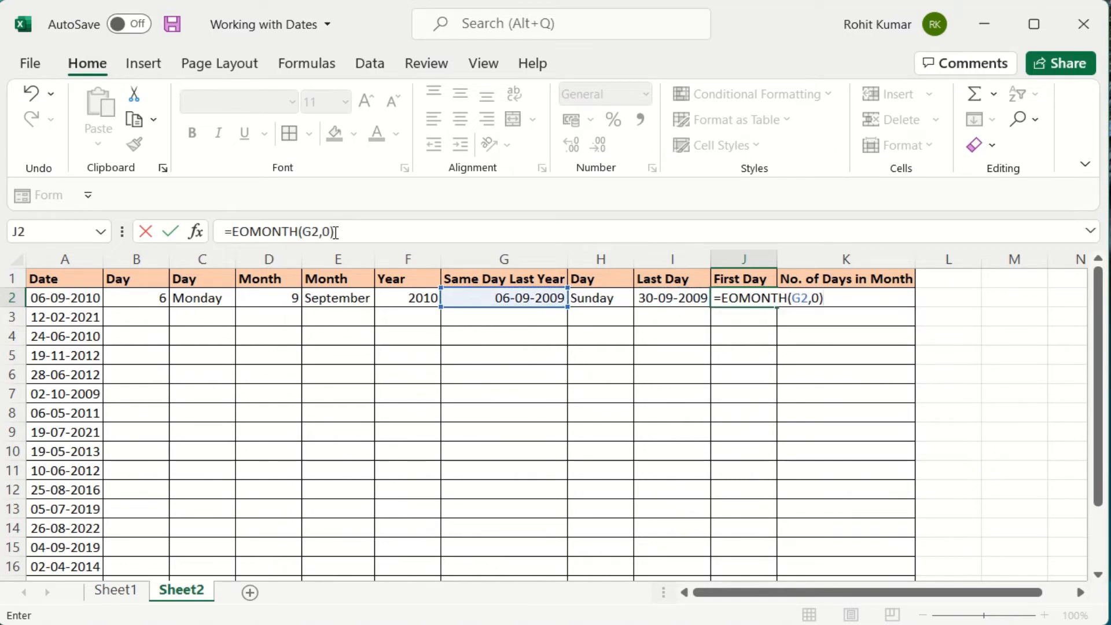
key("BackSpace")
key("BackSpace")
type("-1_")
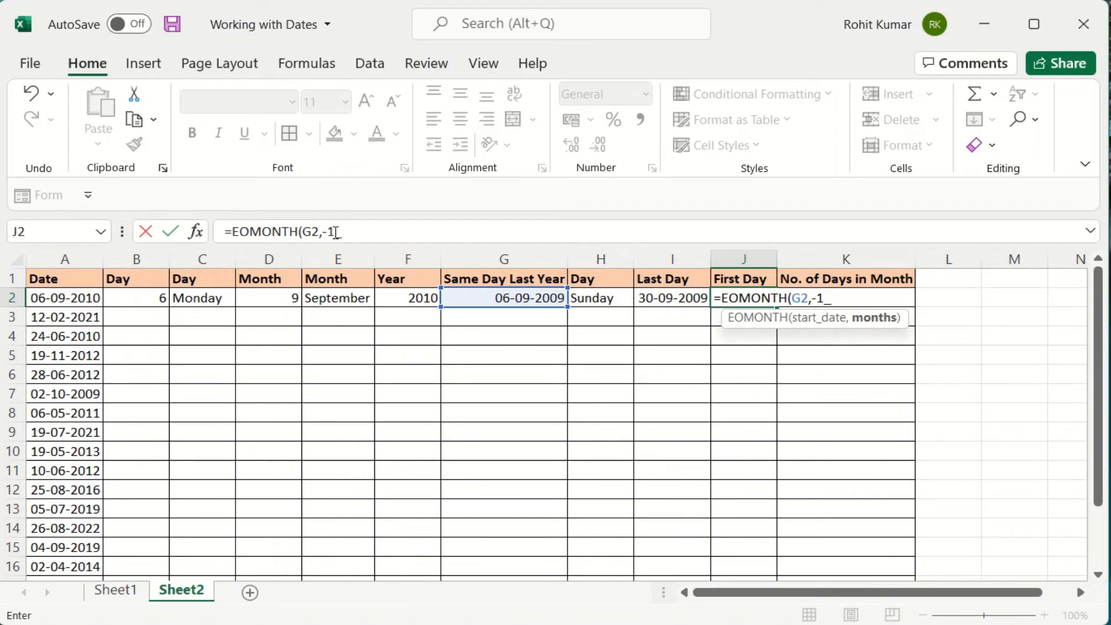
type("+")
key("BackSpace")
key("BackSpace")
key("BackSpace")
type("1)")
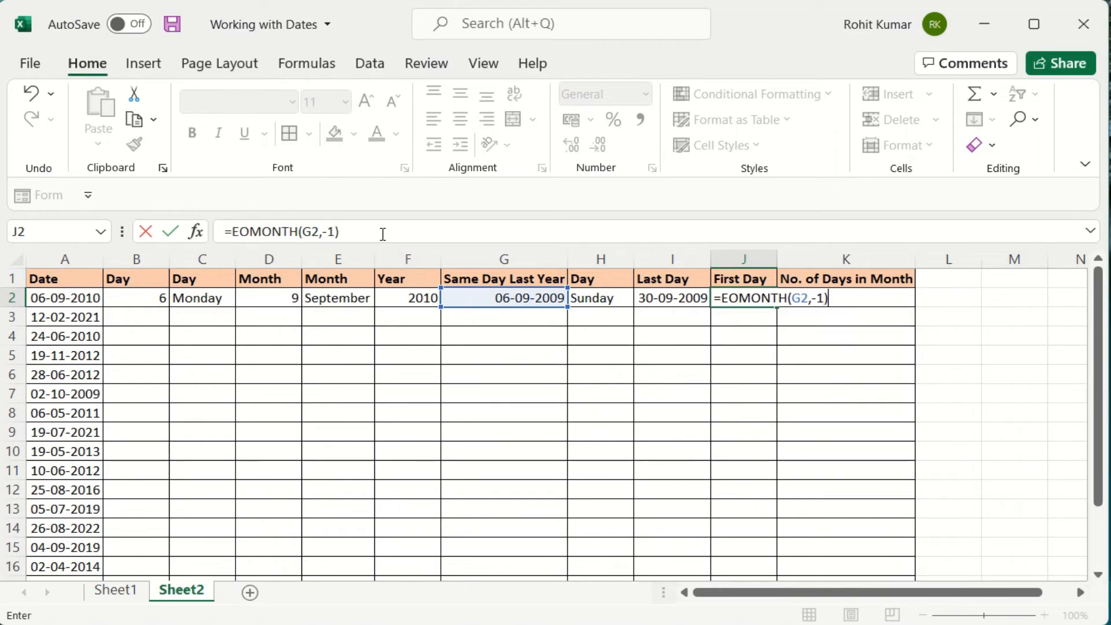
type("+1")
key("Return")
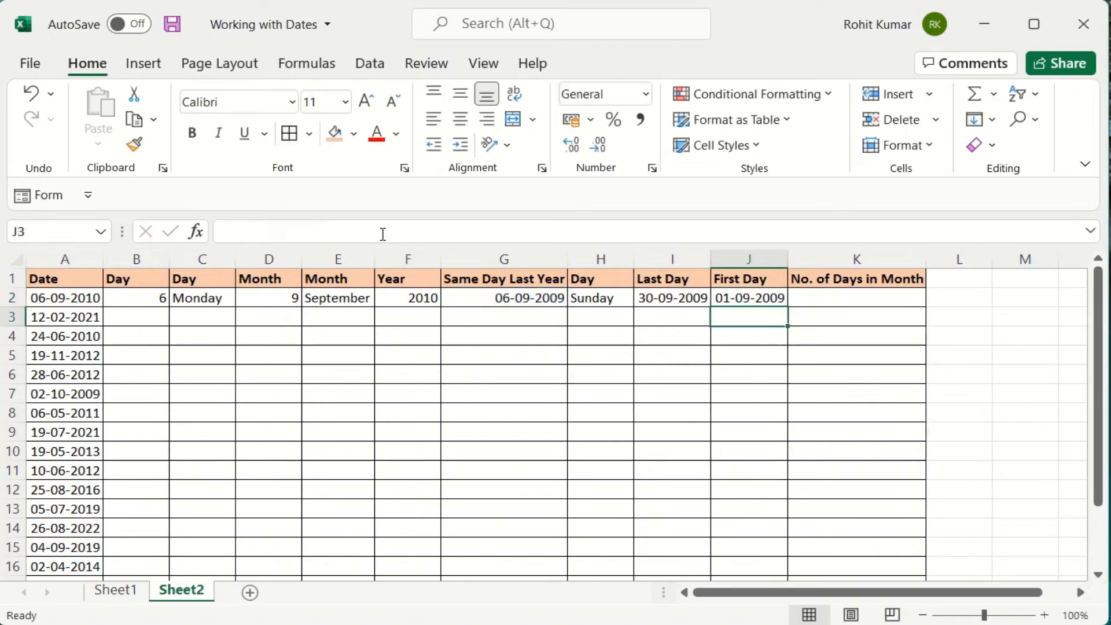
key("Up")
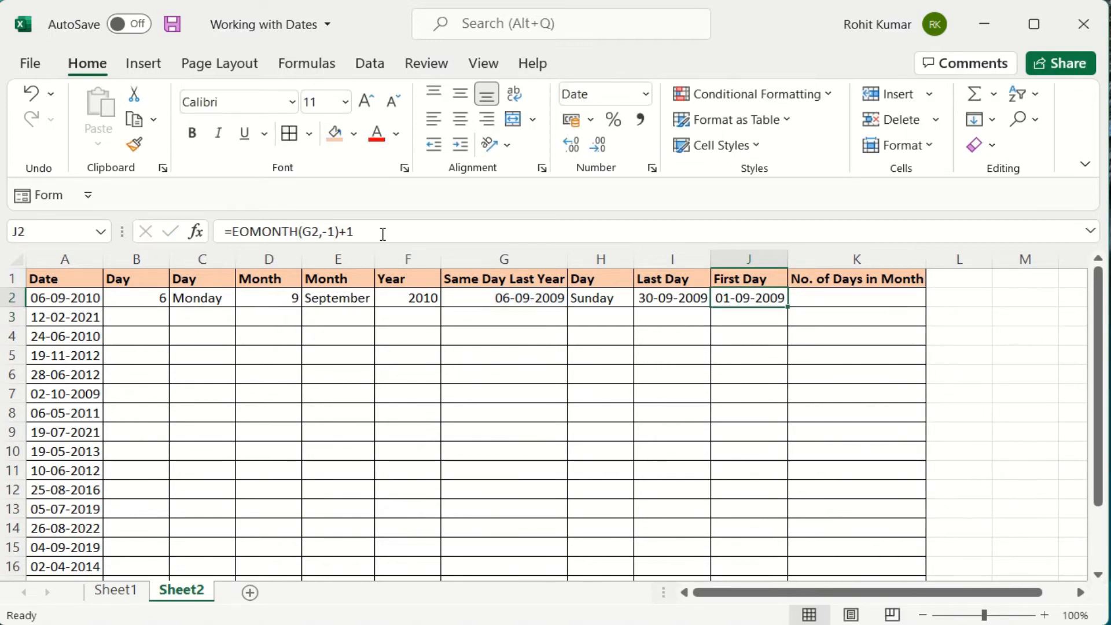
key("Right")
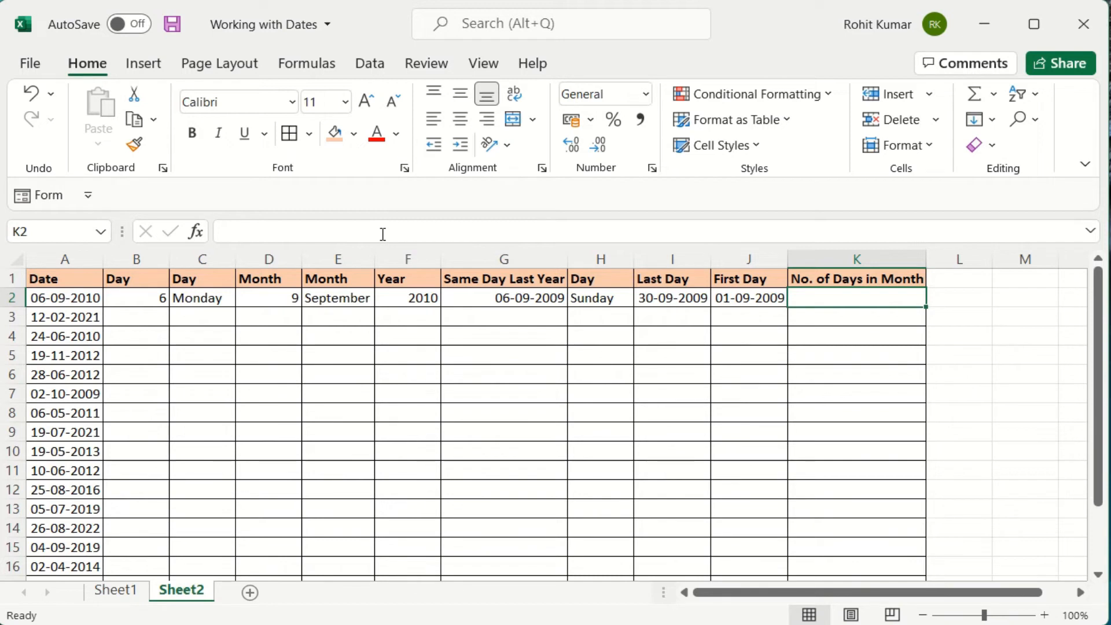
Enter =EOMONTH(G2,0) in K2.
type("=")
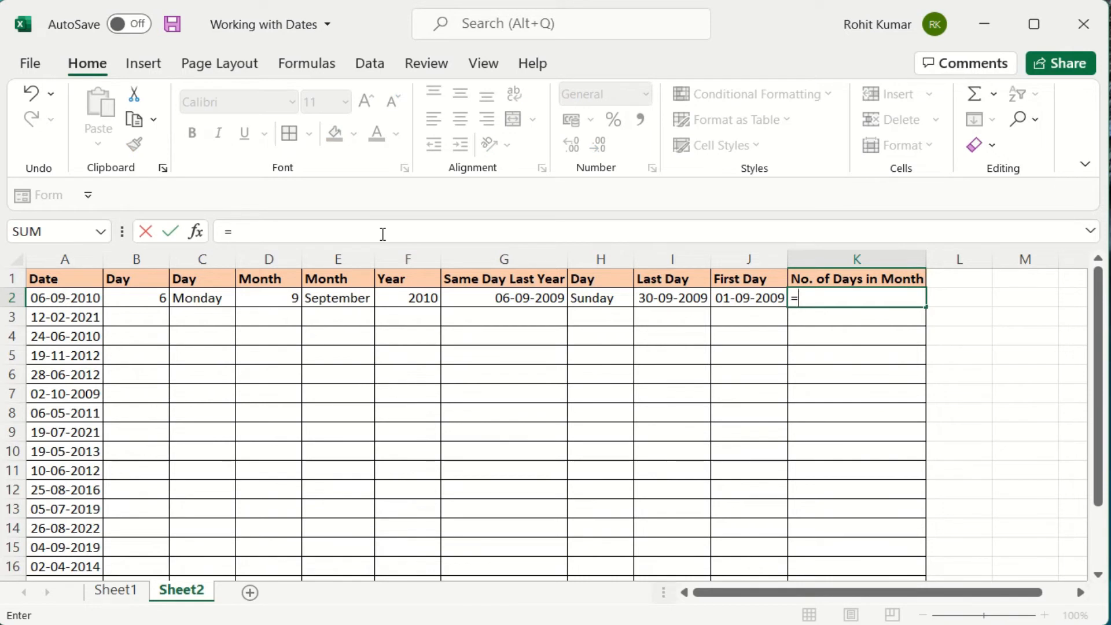
type("e")
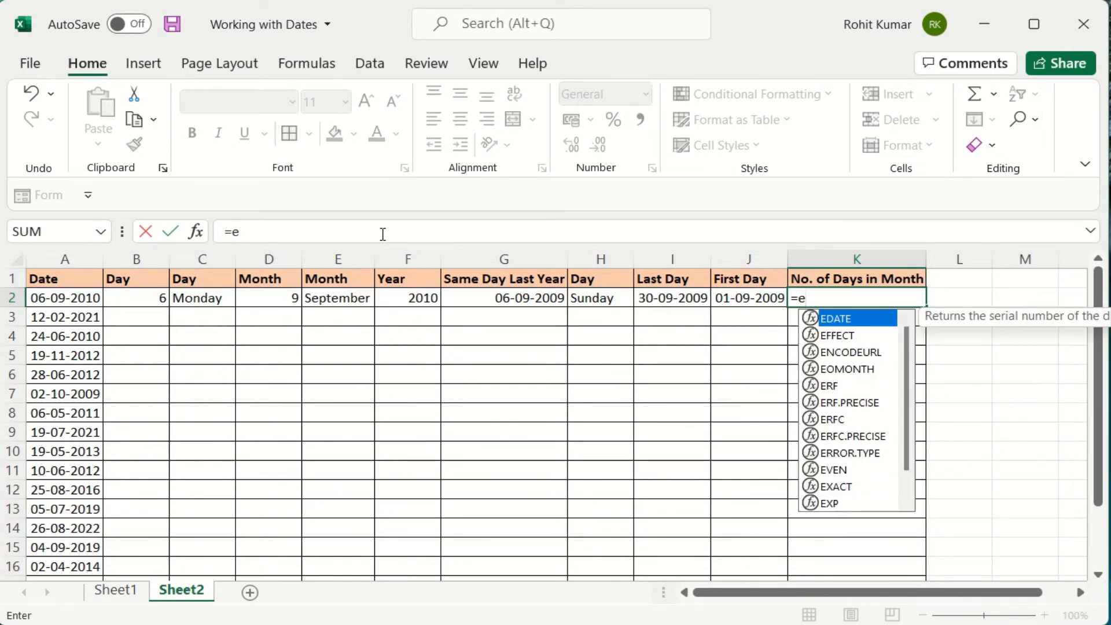
type("o")
key("Tab")
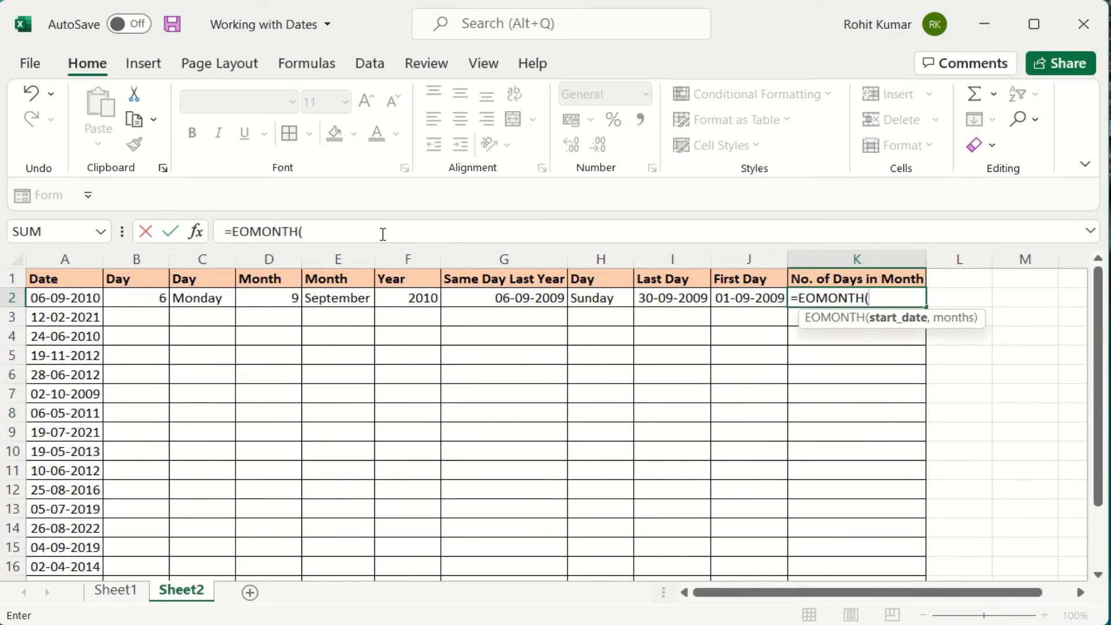
key("Left")
key("Left")
key("Left")
key("Left")
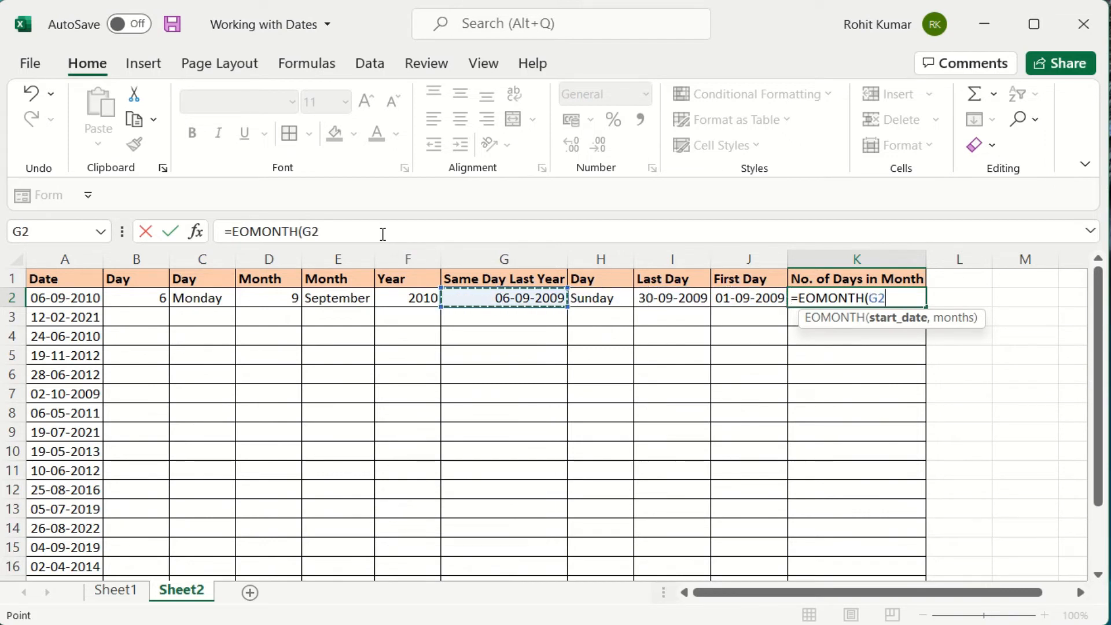
type(",0)")
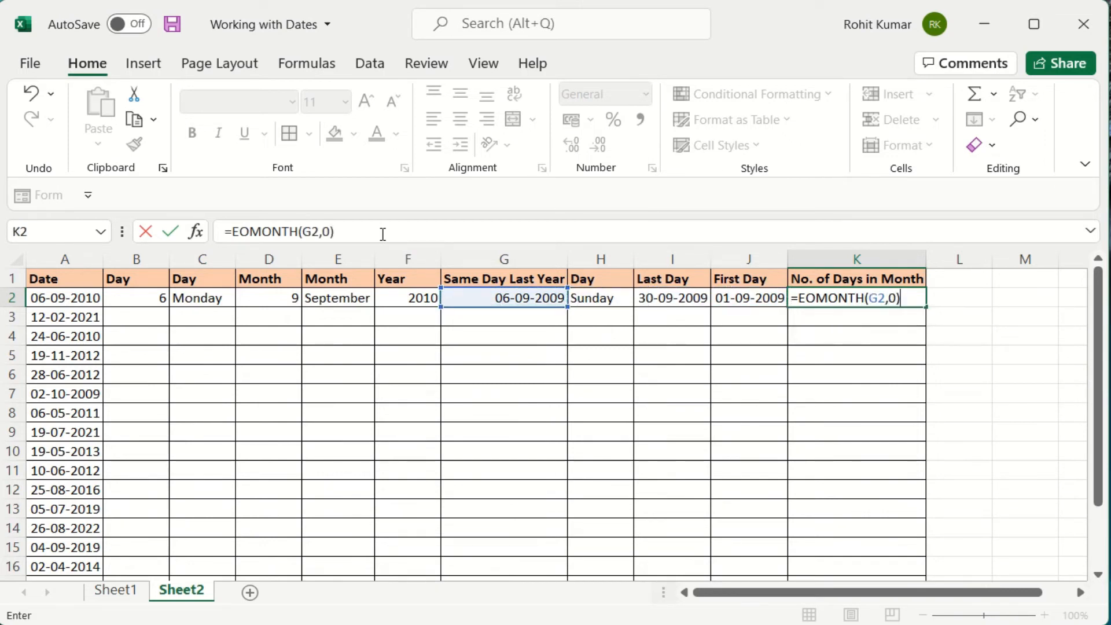
key("Return")
key("Up")
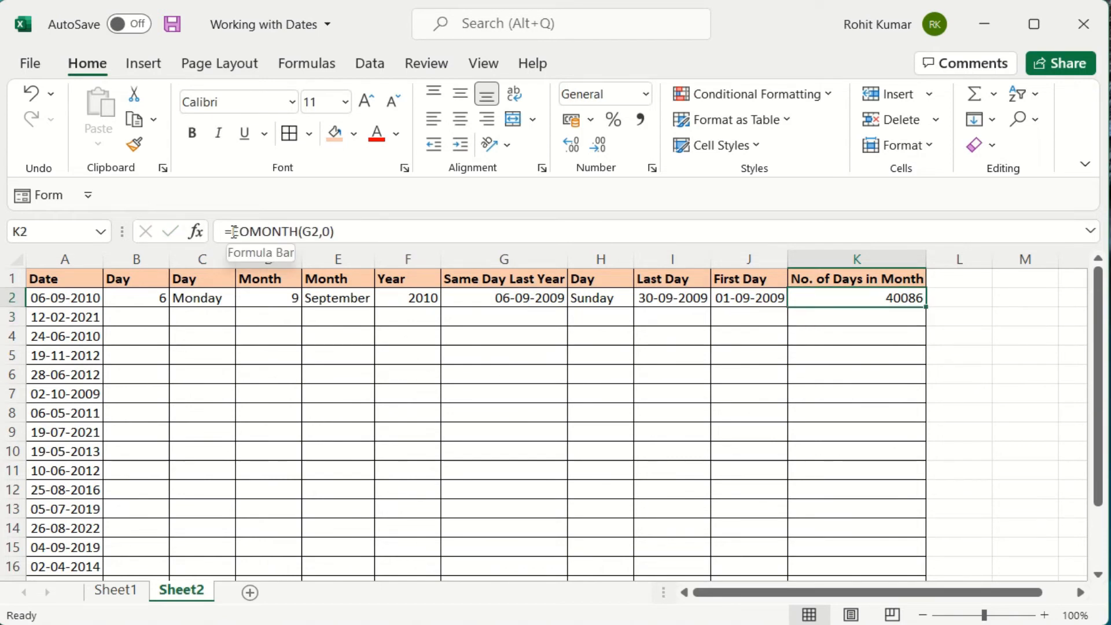
Wrap K2's formula in DAY to give =DAY(EOMONTH(G2,0)), showing 30.
left_click(232, 232)
type("day")
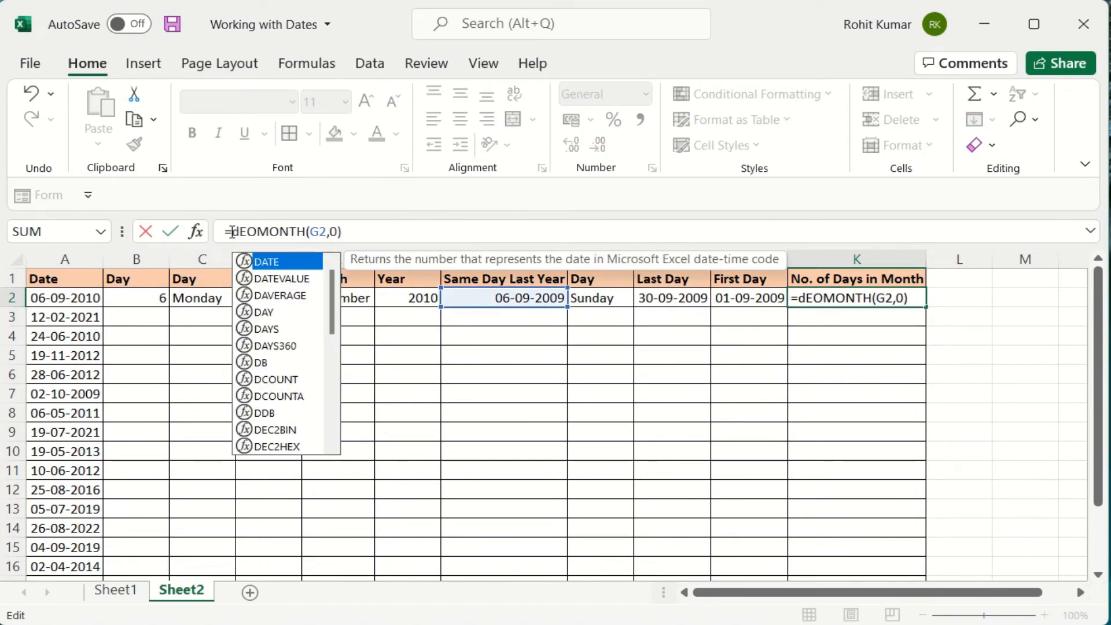
key("Tab")
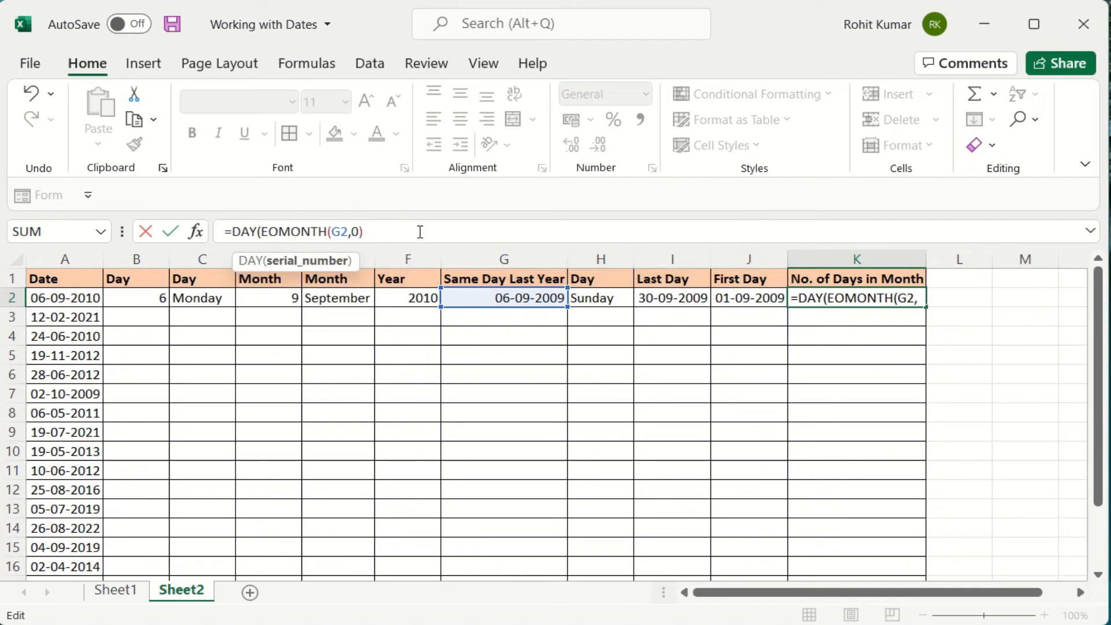
left_click(420, 232)
type(")")
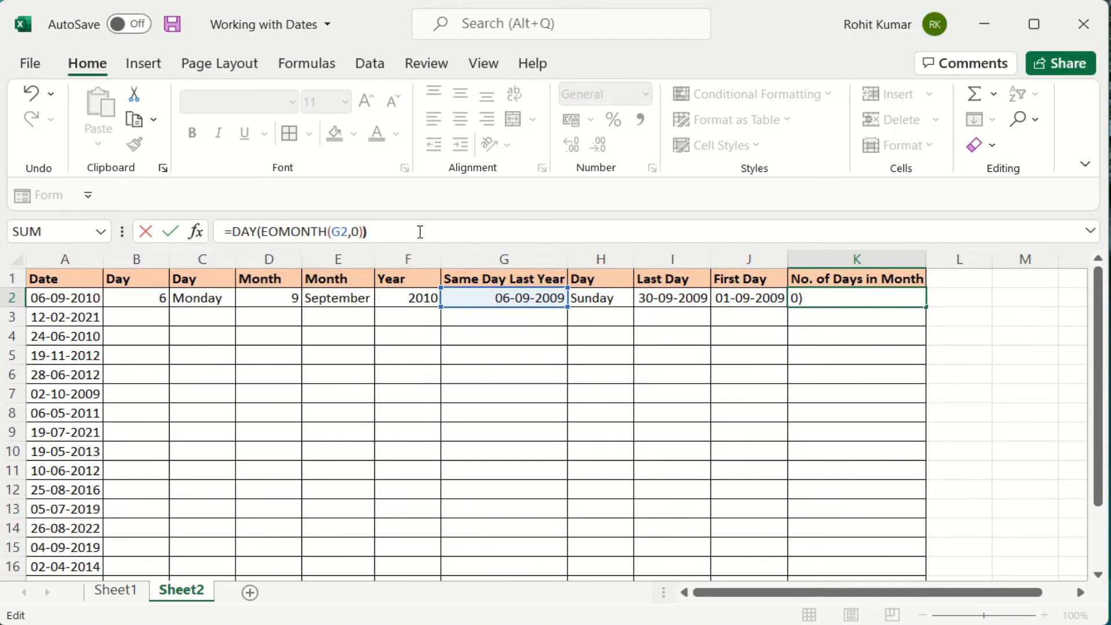
key("Return")
key("Up")
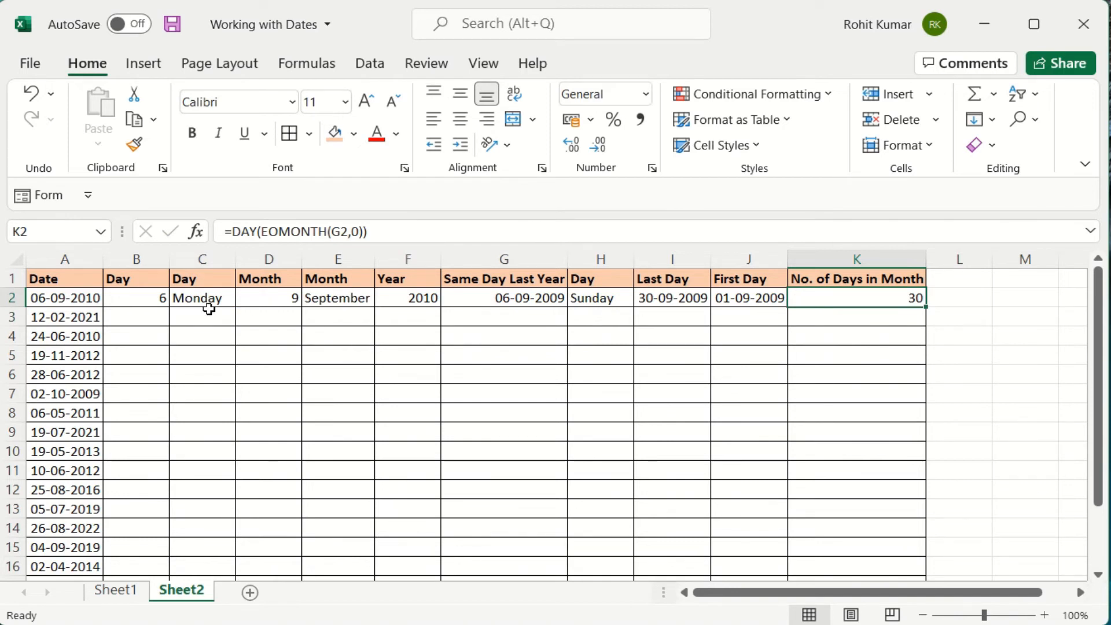
left_click(141, 299)
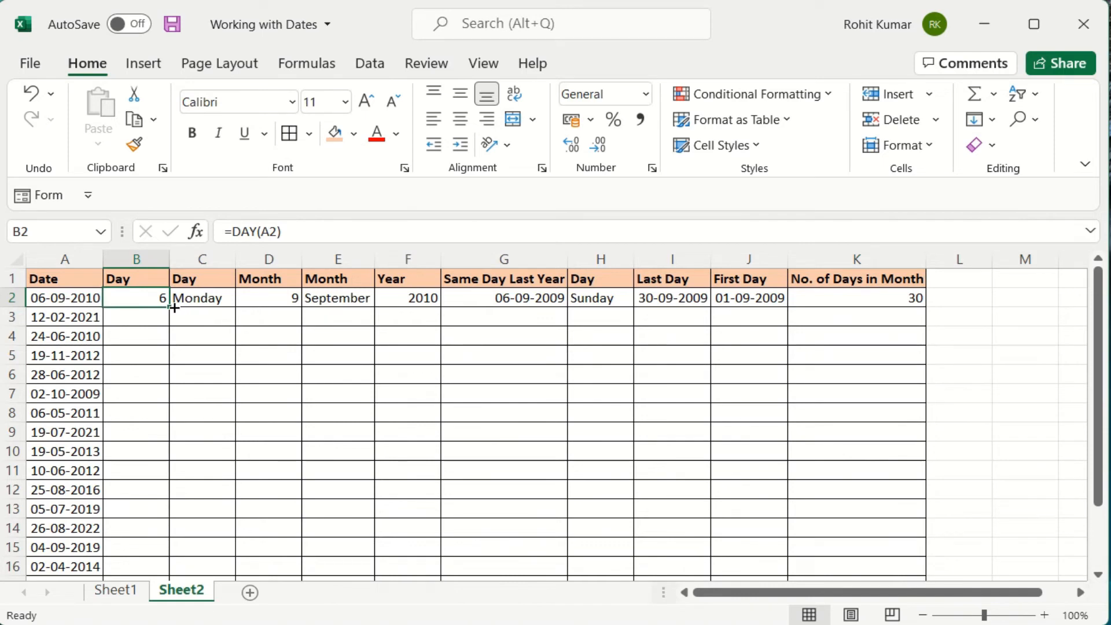
key("ctrl+shift+Right")
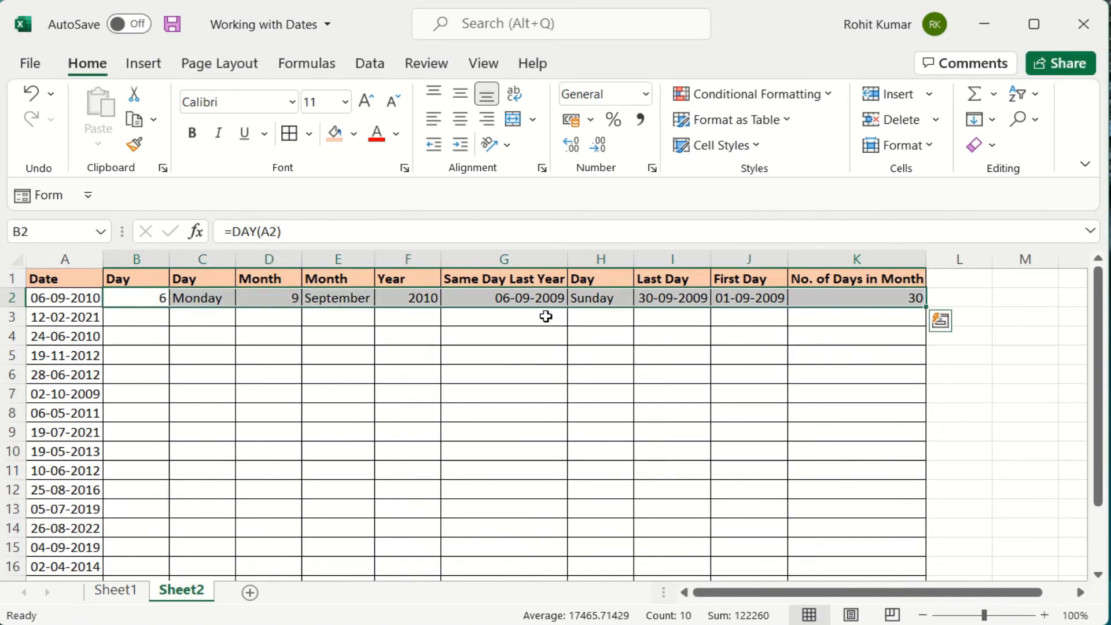
double_click(932, 302)
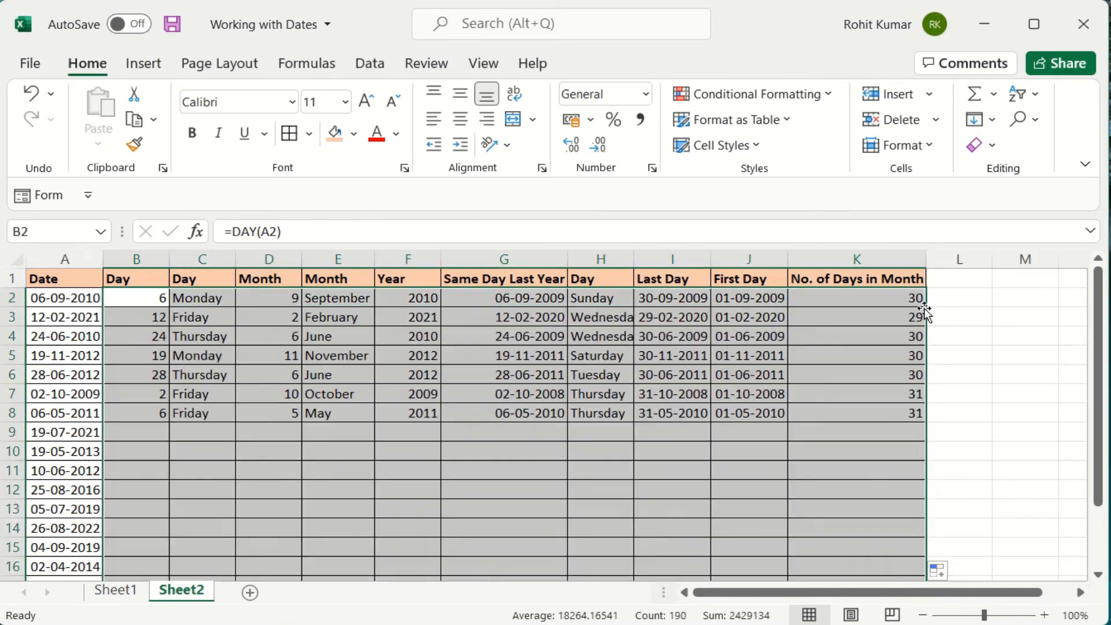
left_click(896, 342)
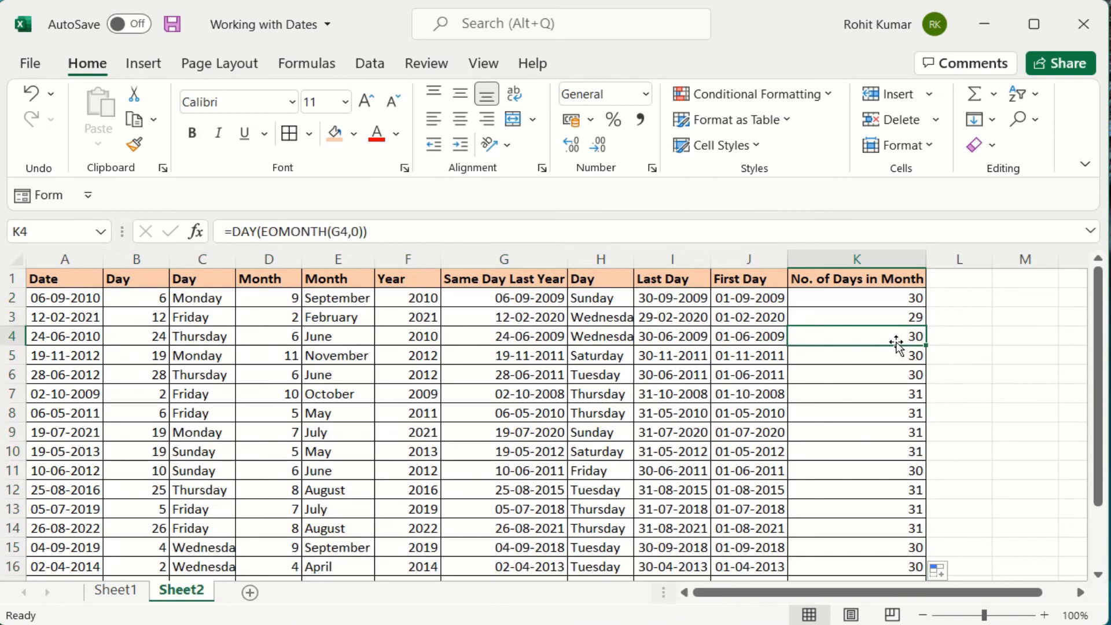
key("Down")
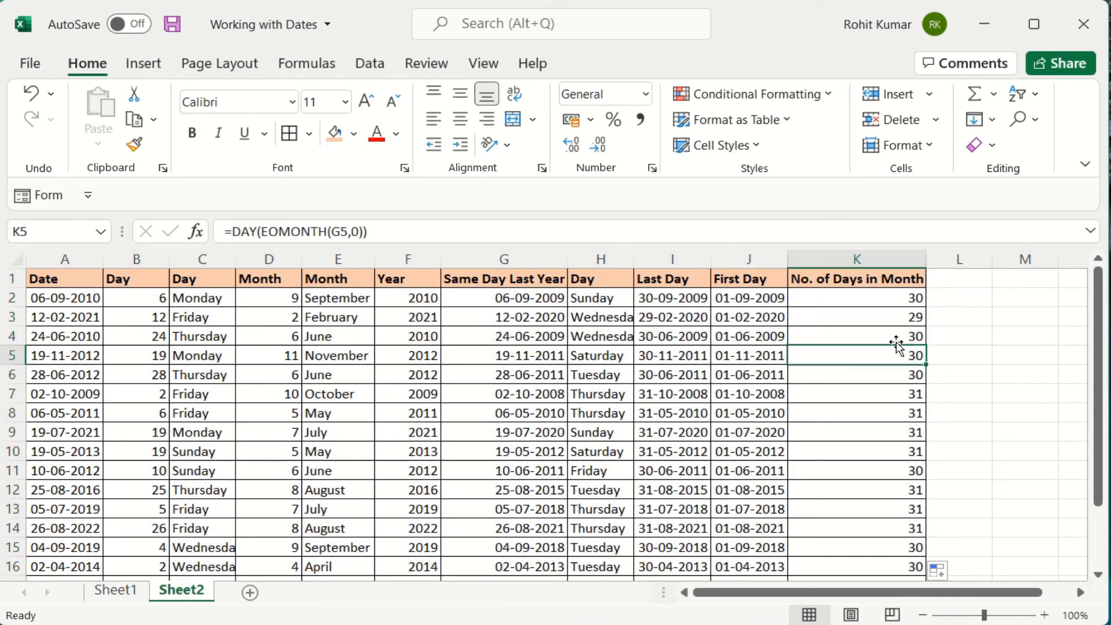
key("Down")
key("Down")
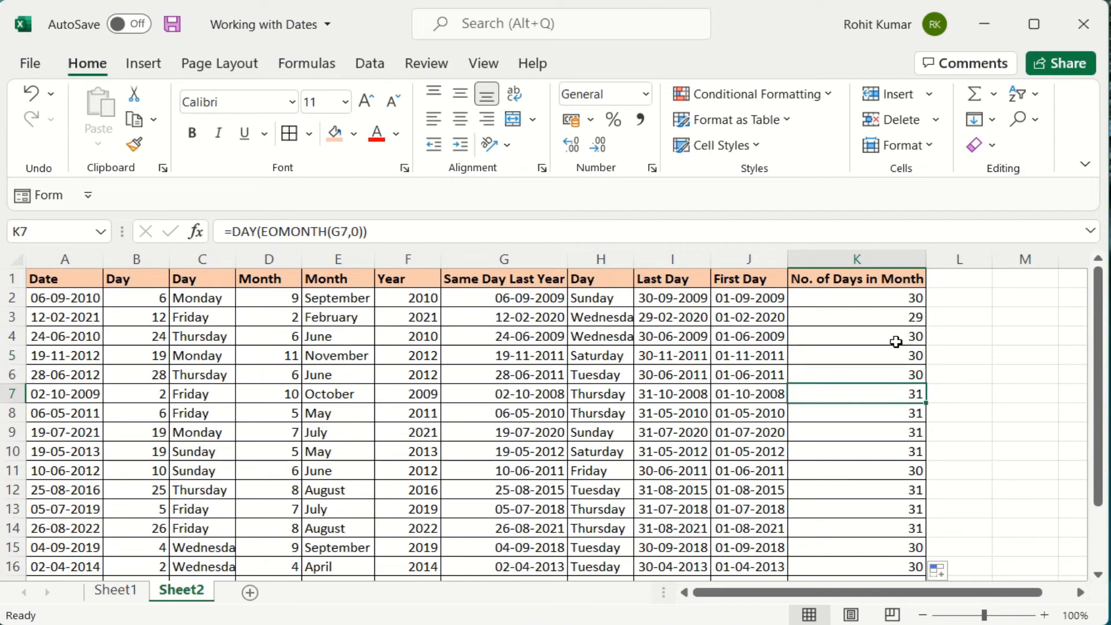
key("Down")
key("Down")
key("Down")
key("Down")
key("Down")
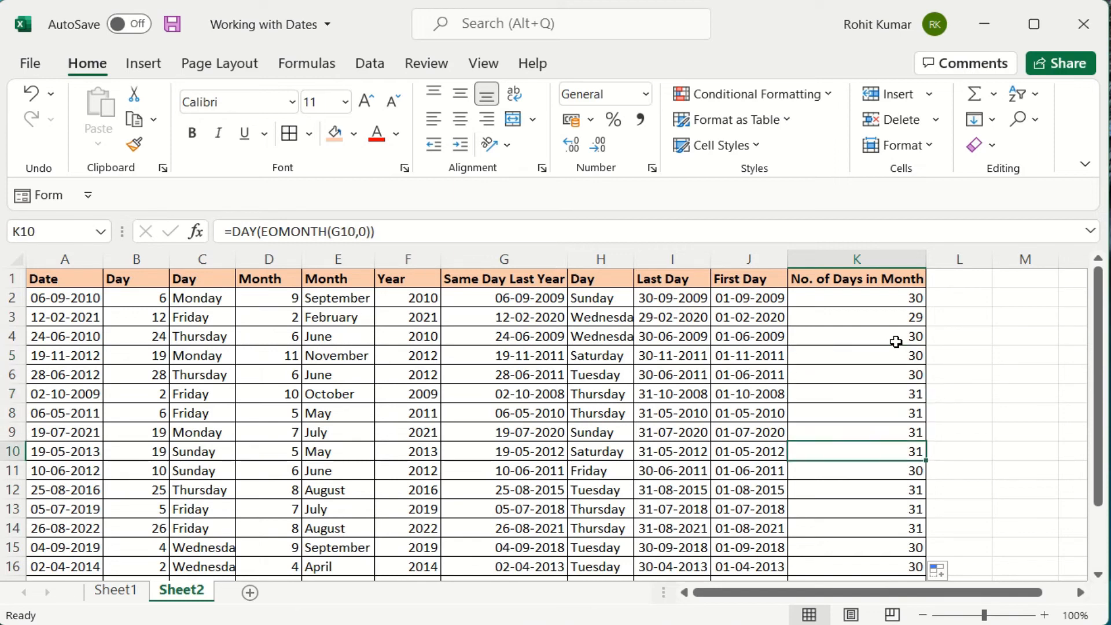
key("Down")
key("Down")
key("Down")
key("Down")
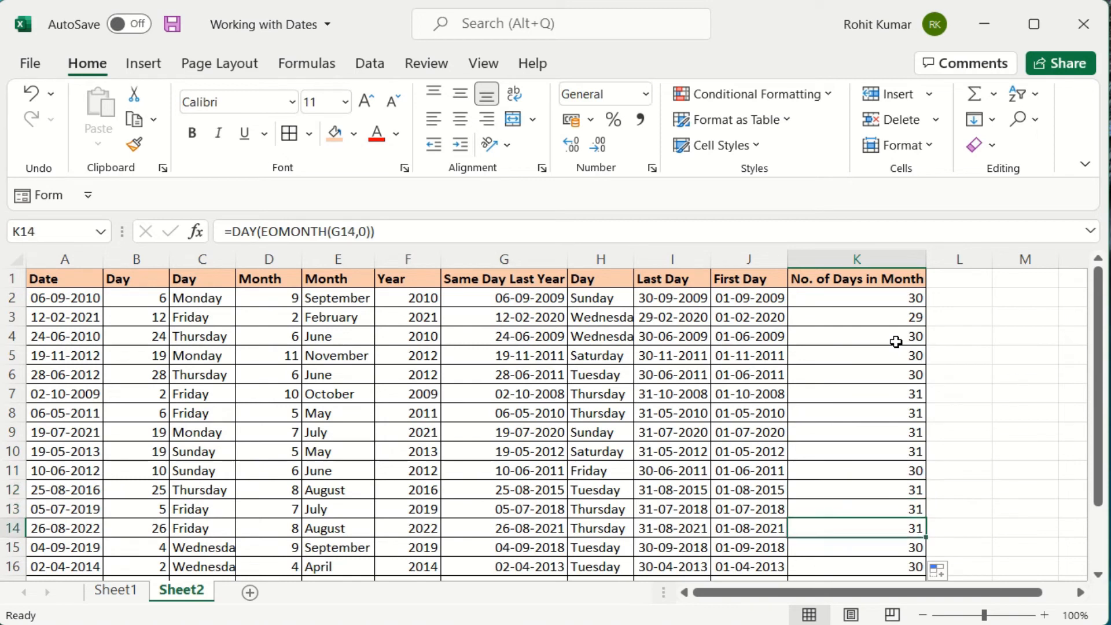
key("Up")
key("Up")
key("Up")
key("Up")
key("Up")
key("Up")
key("Up")
key("Up")
key("Up")
key("Up")
key("Up")
key("Up")
key("Up")
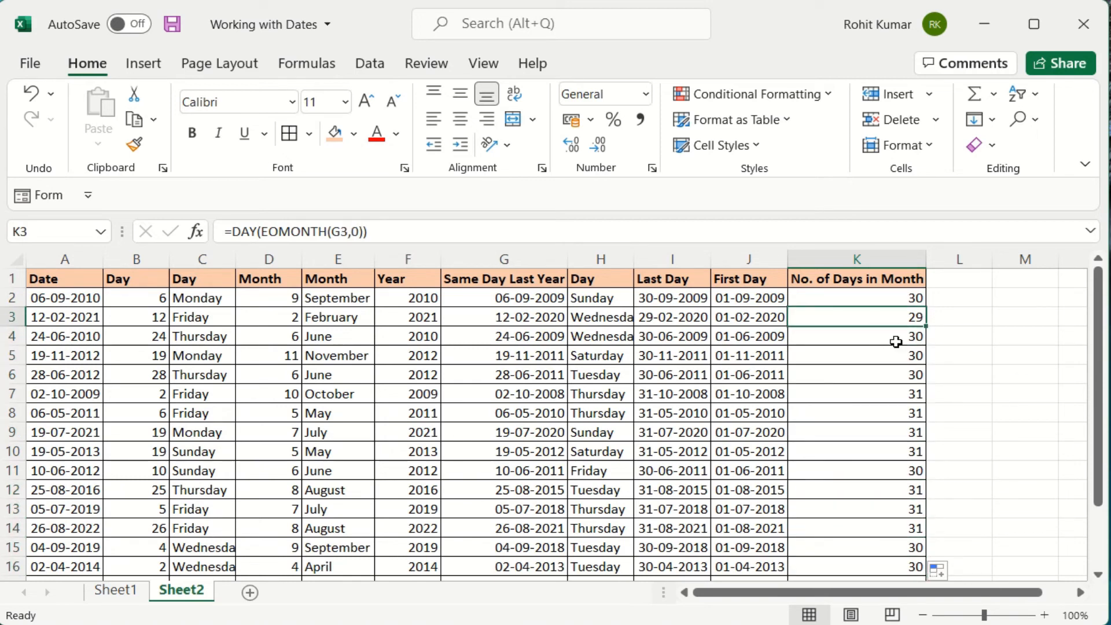
key("Left")
key("Left")
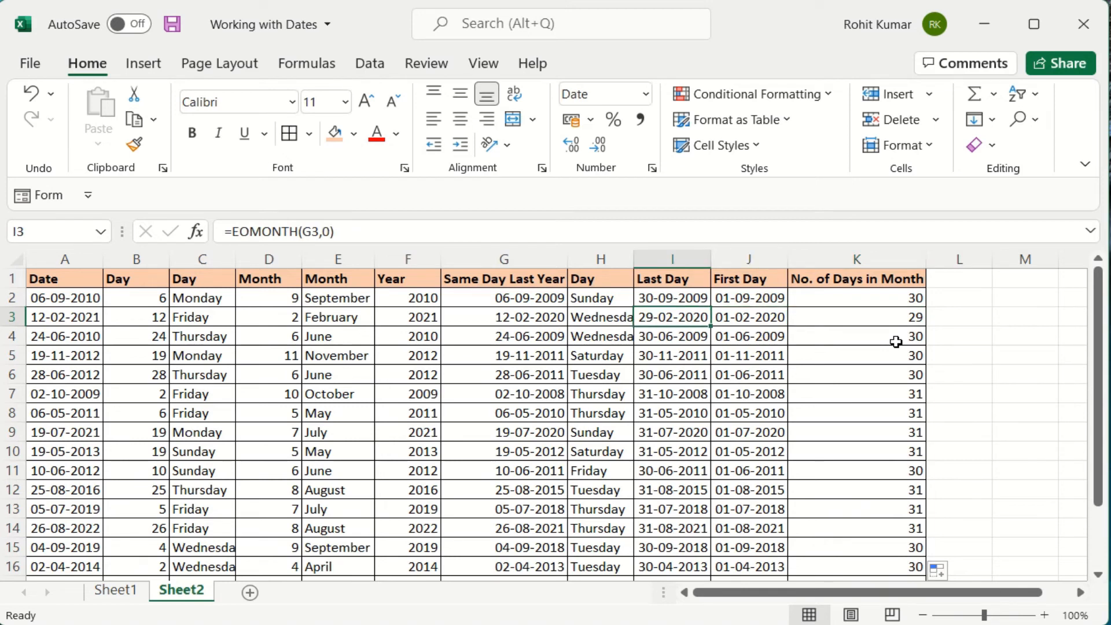
key("Right")
key("Right")
key("Right")
key("Left")
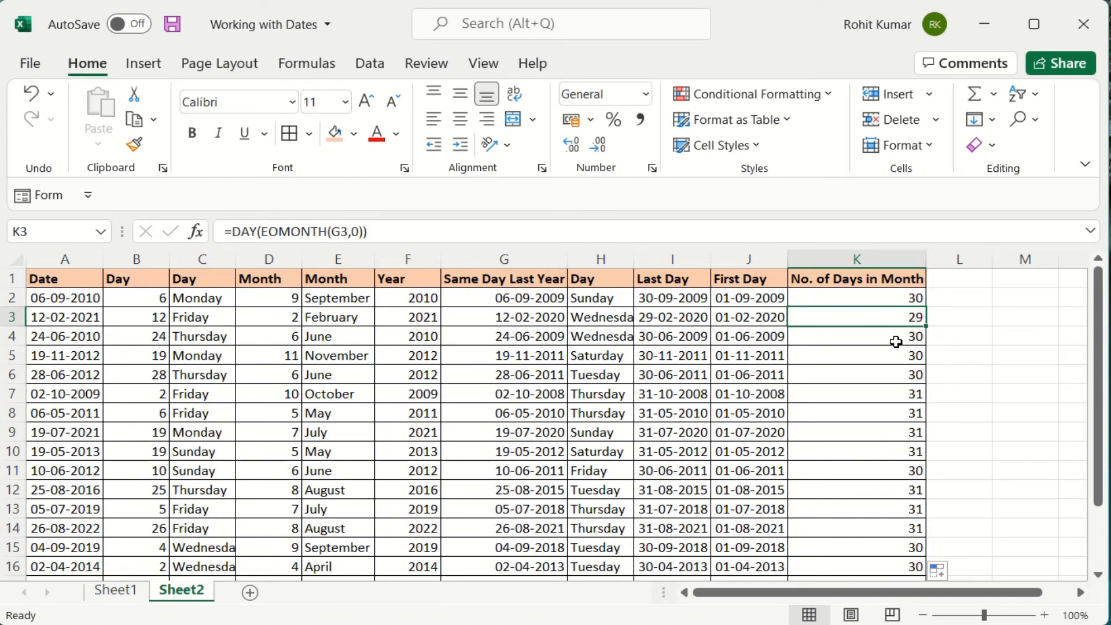
key("ctrl+Home")
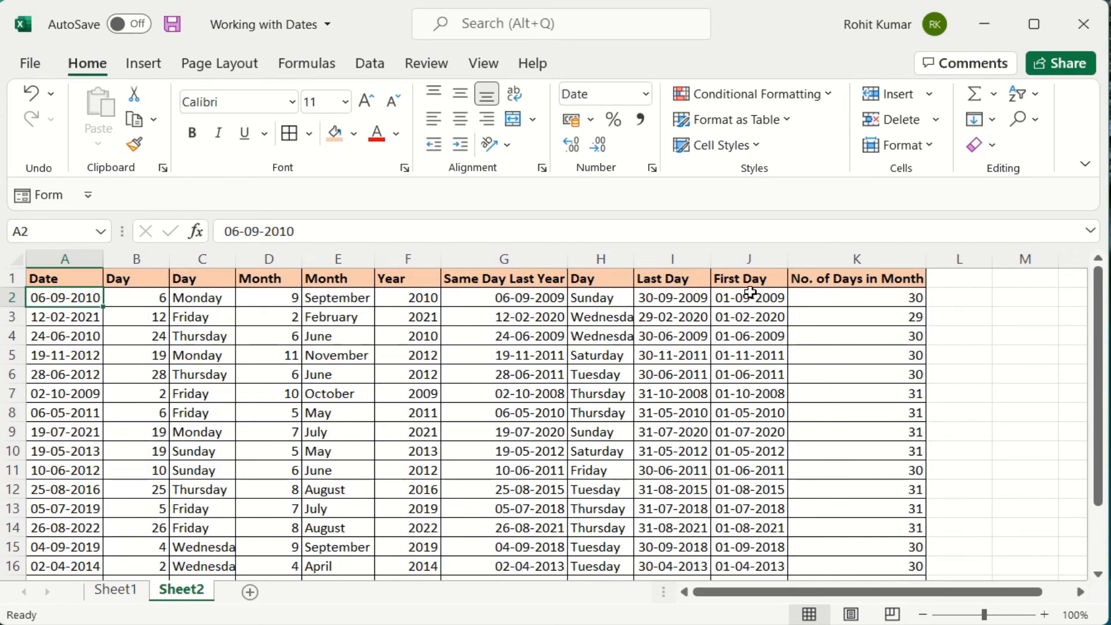
Select the First Day dates from J2 down to J20.
left_click(750, 295)
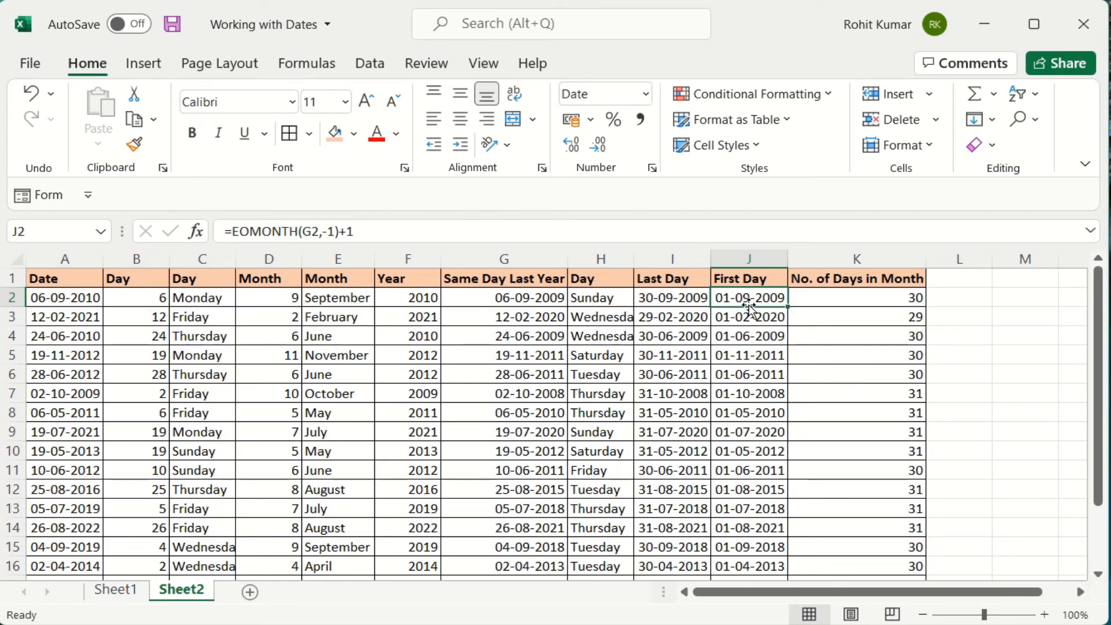
key("ctrl+shift+Down")
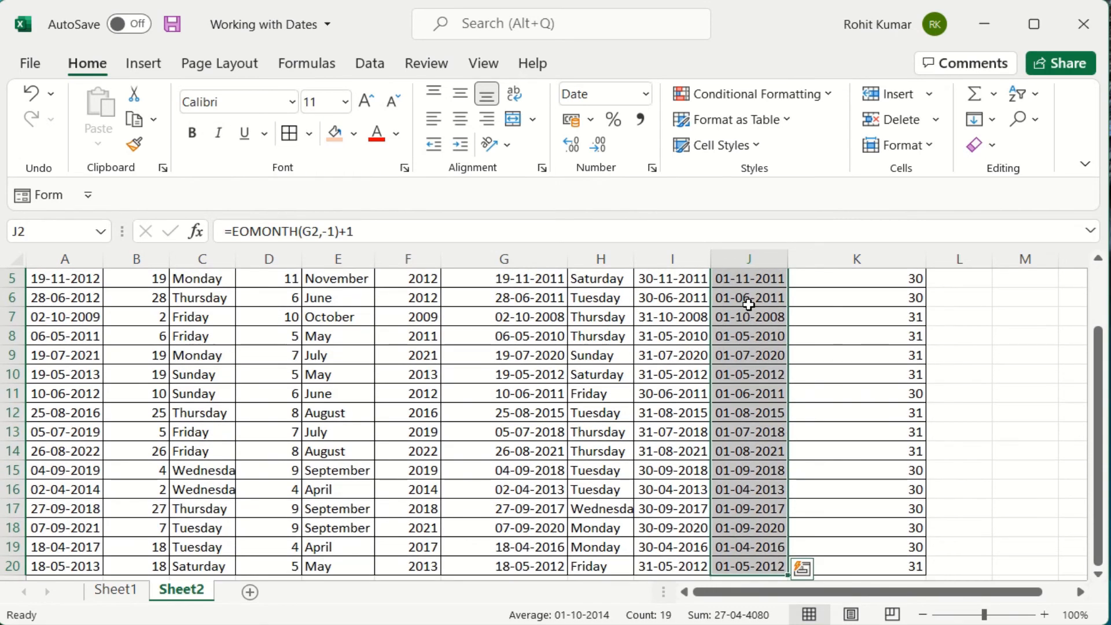
Apply the long 'Wednesday, 14 March, 2012' date format to the First Day dates.
left_click(652, 169)
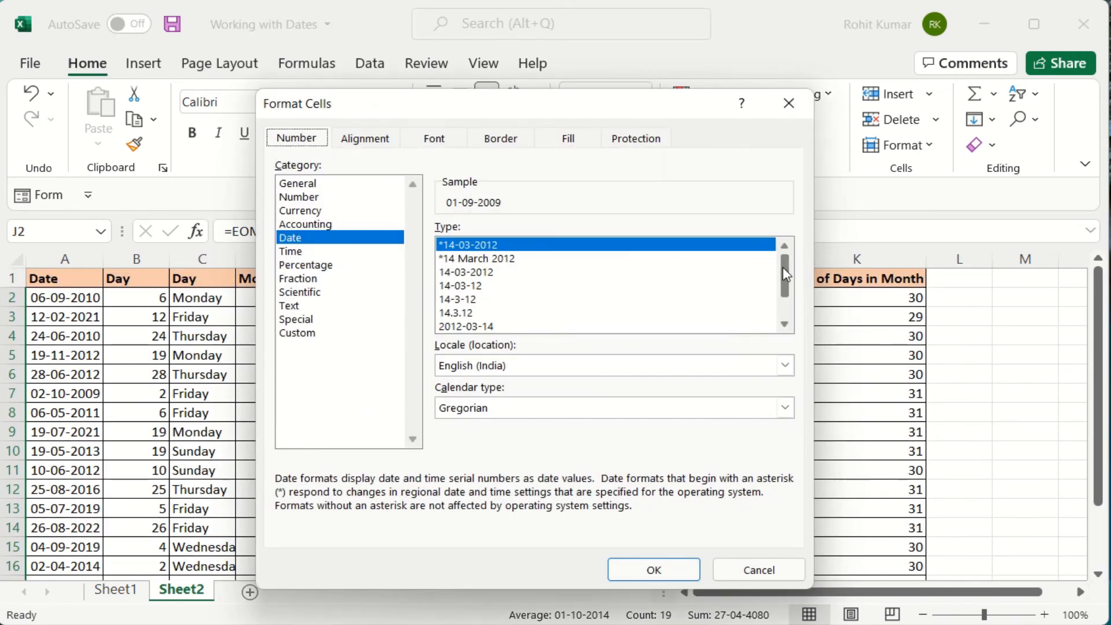
left_click_drag(785, 277, 788, 296)
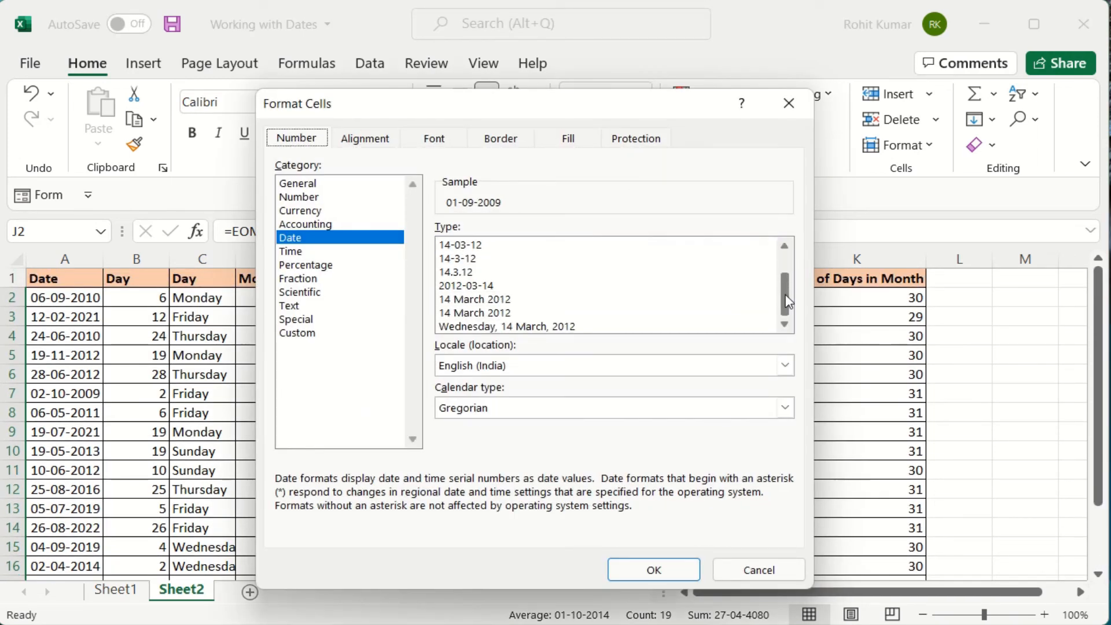
left_click(544, 326)
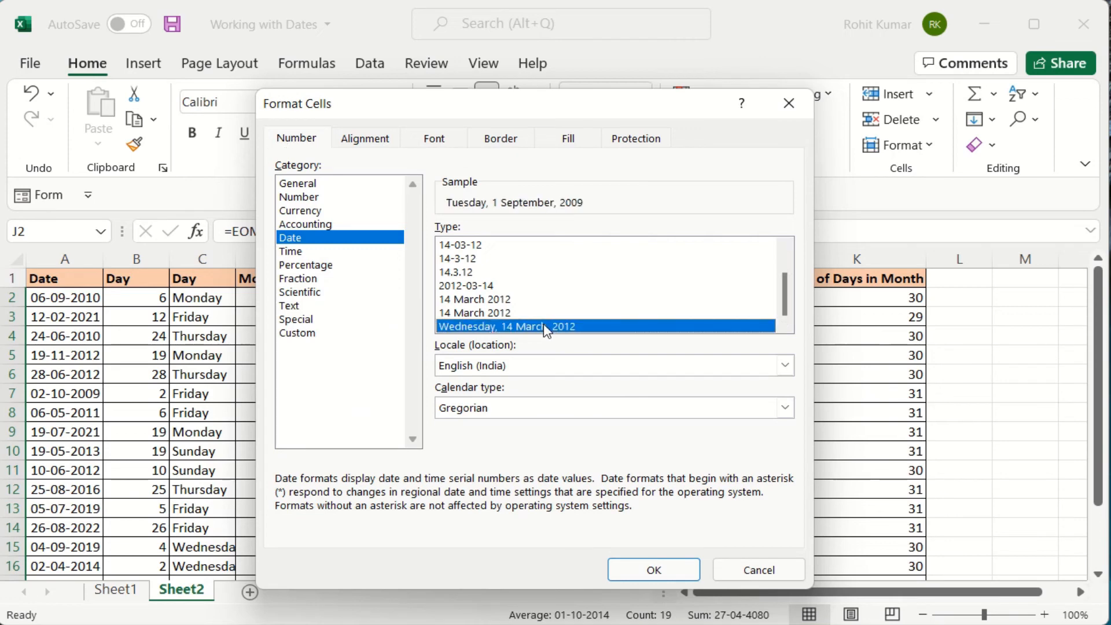
left_click(652, 568)
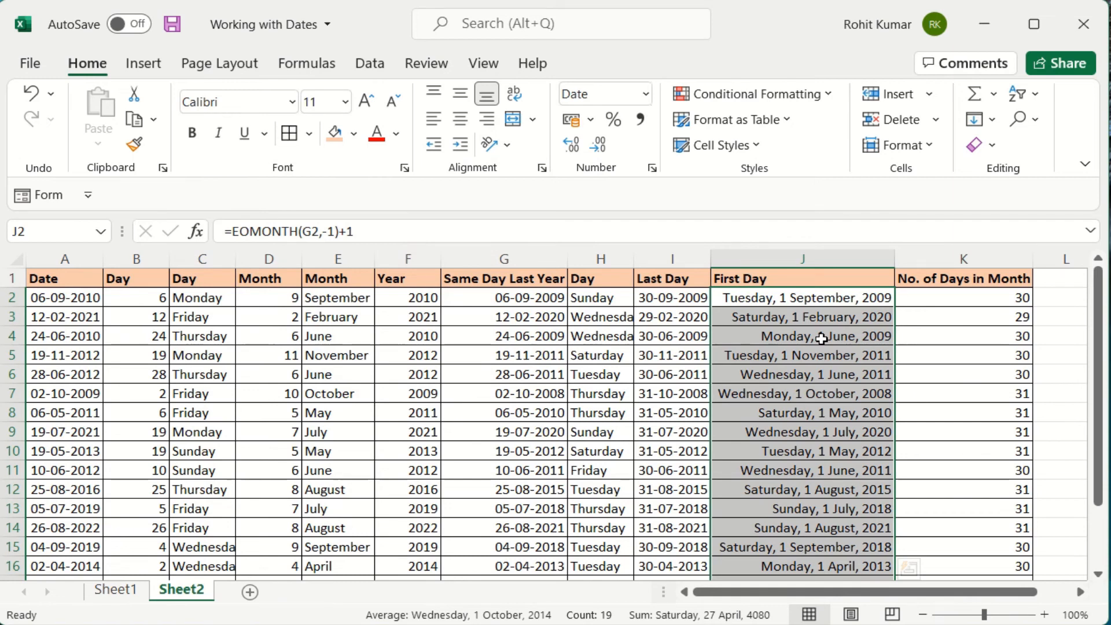
left_click(652, 169)
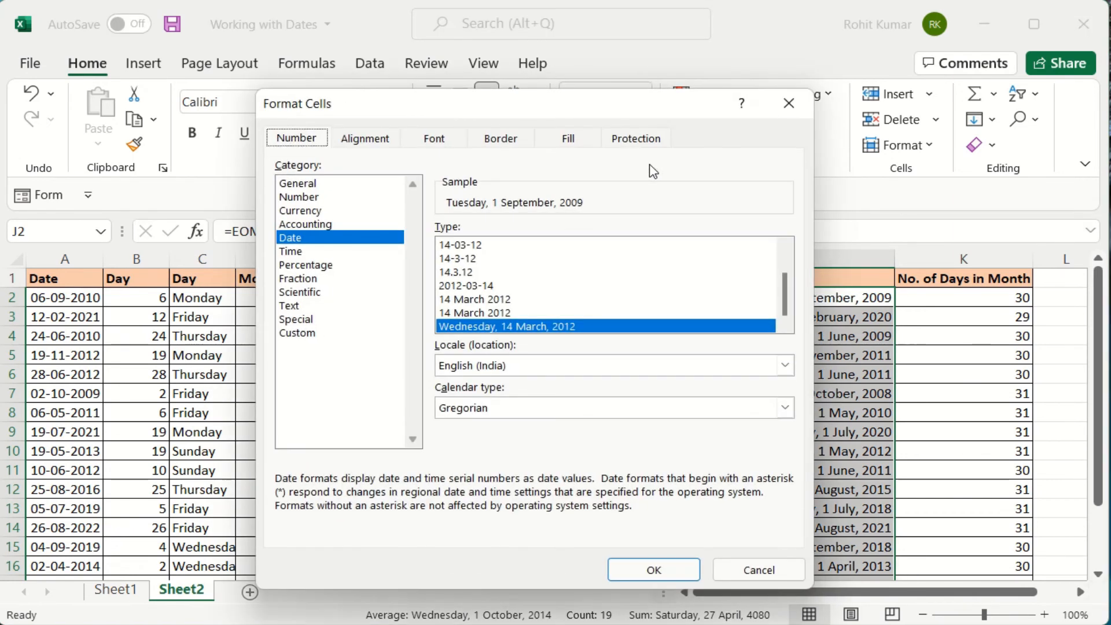
Give the First Day dates the custom dd-mmm-yy format and autofit column J.
left_click(292, 335)
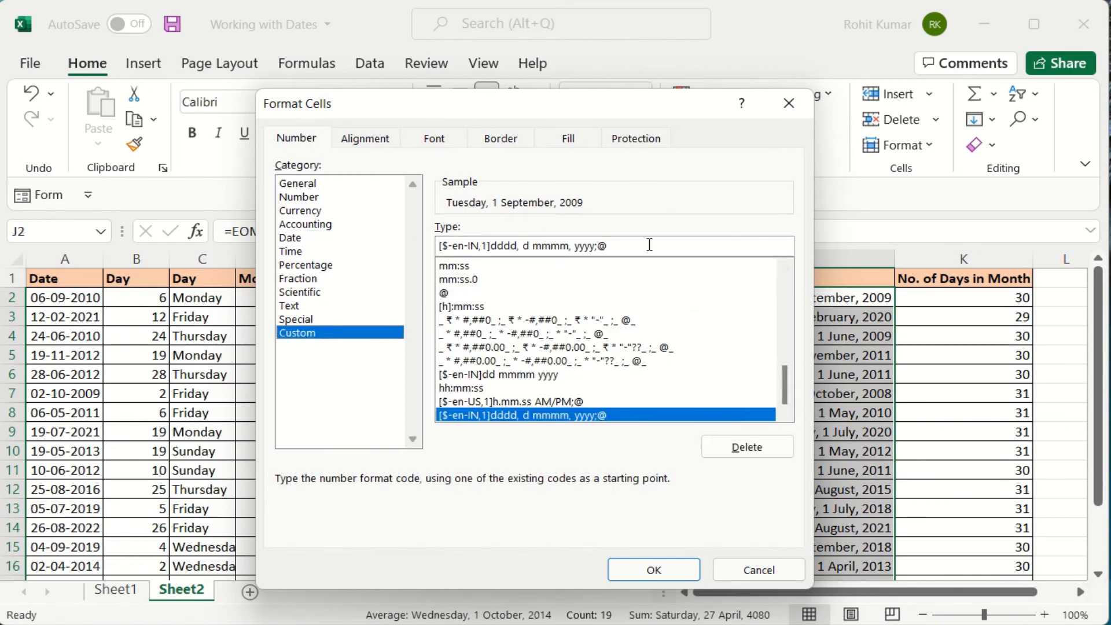
left_click_drag(790, 392, 775, 340)
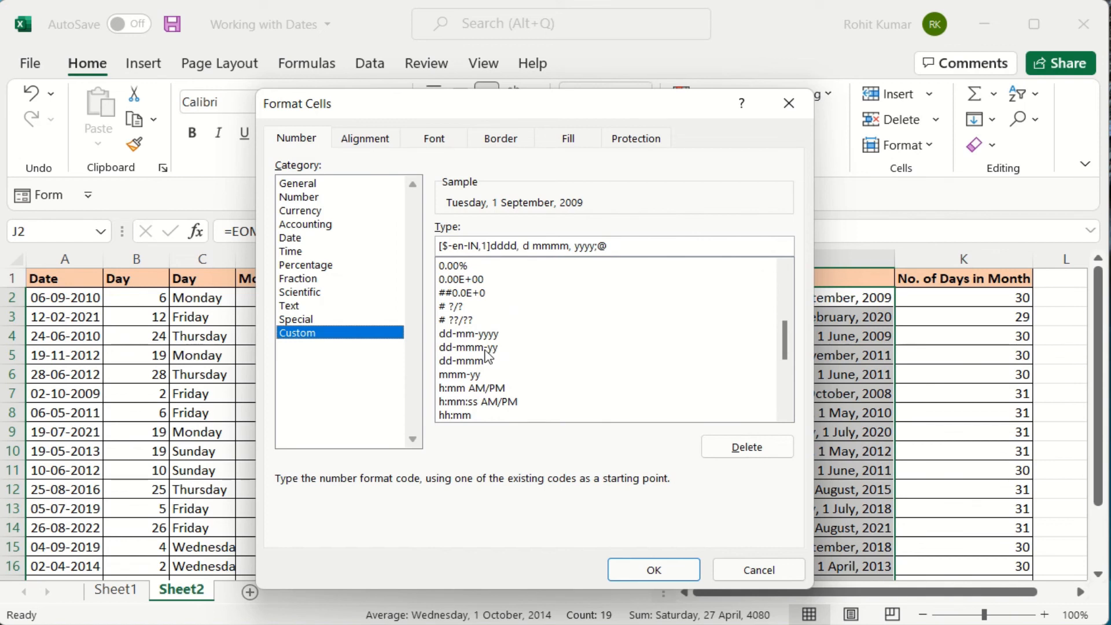
left_click(486, 349)
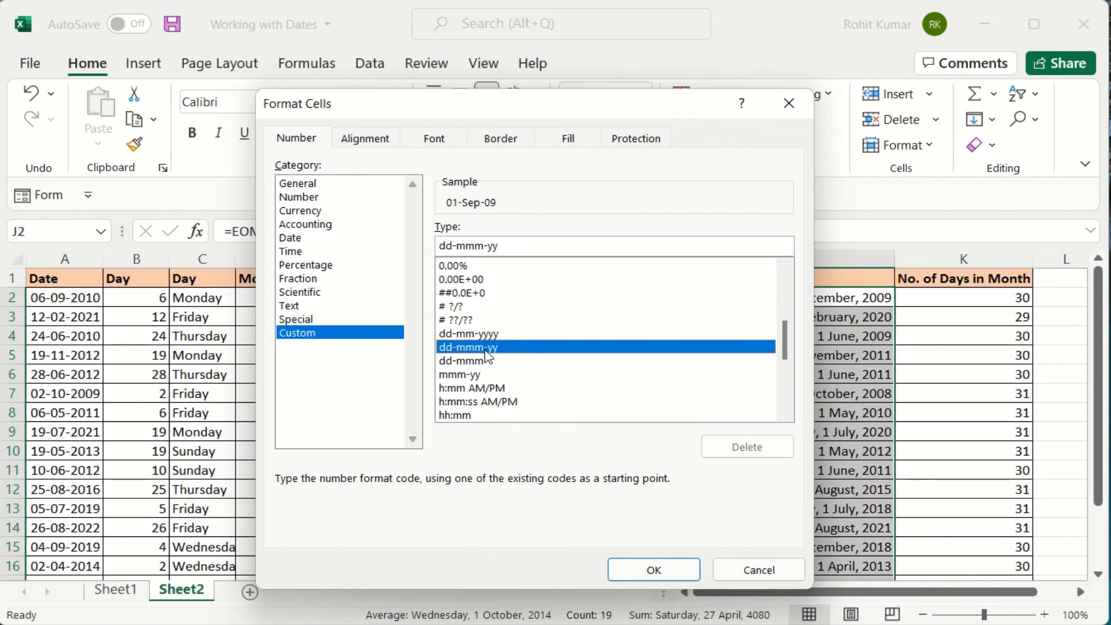
key("Return")
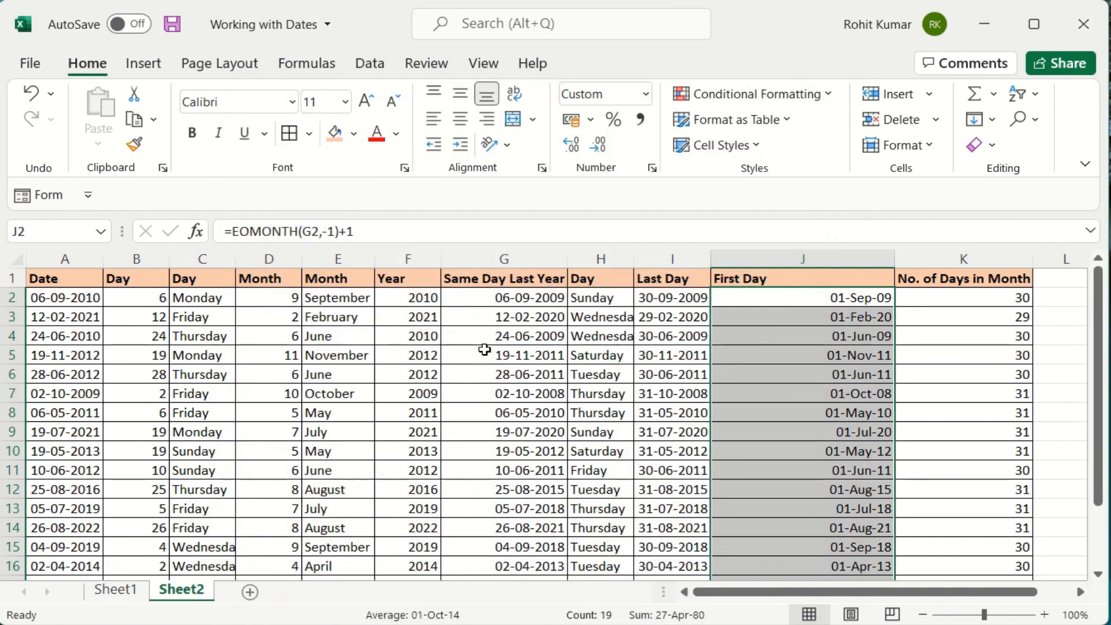
left_click(862, 299)
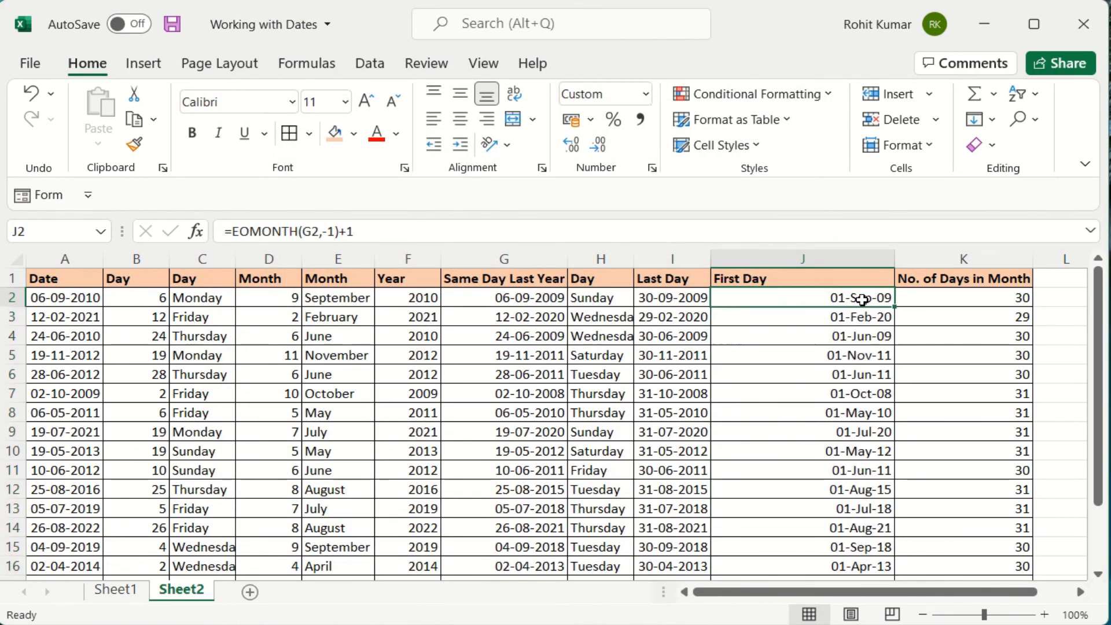
double_click(895, 259)
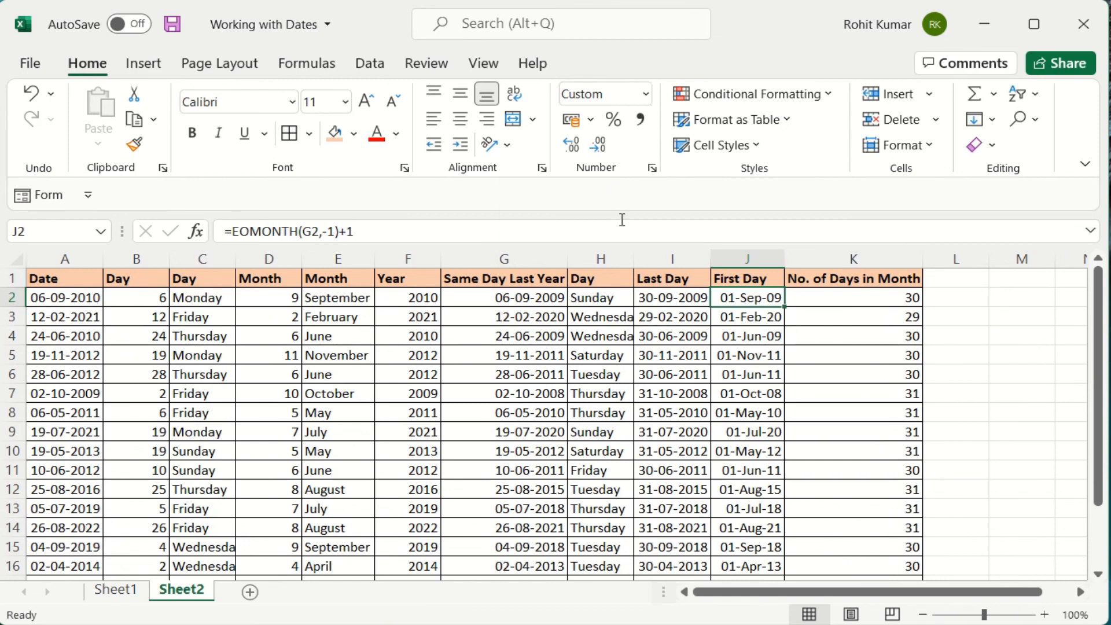
left_click(652, 167)
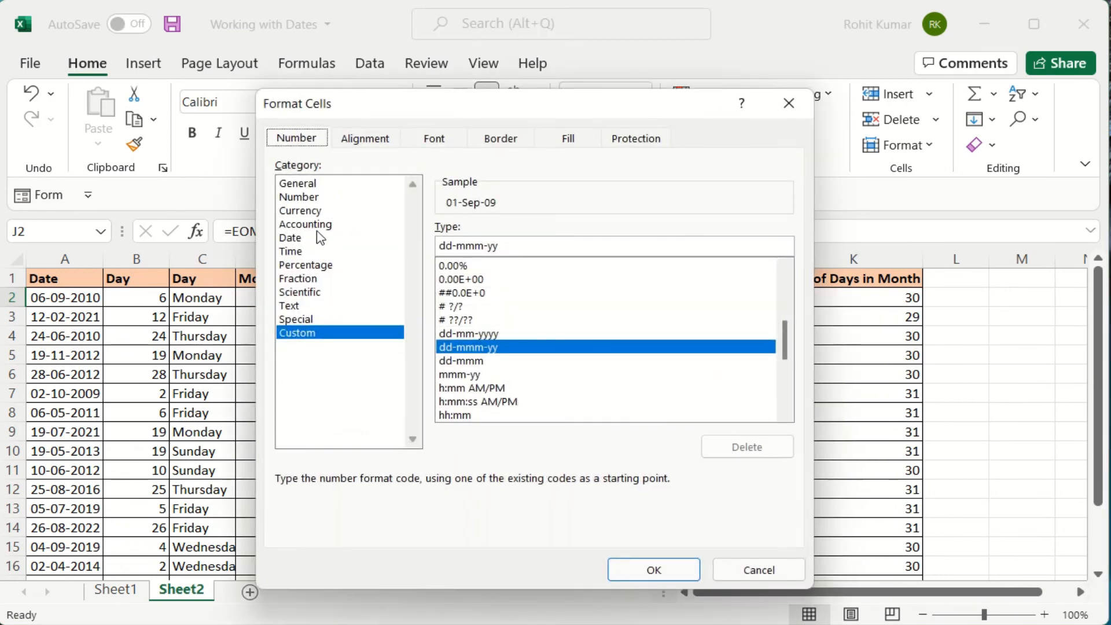
left_click(301, 238)
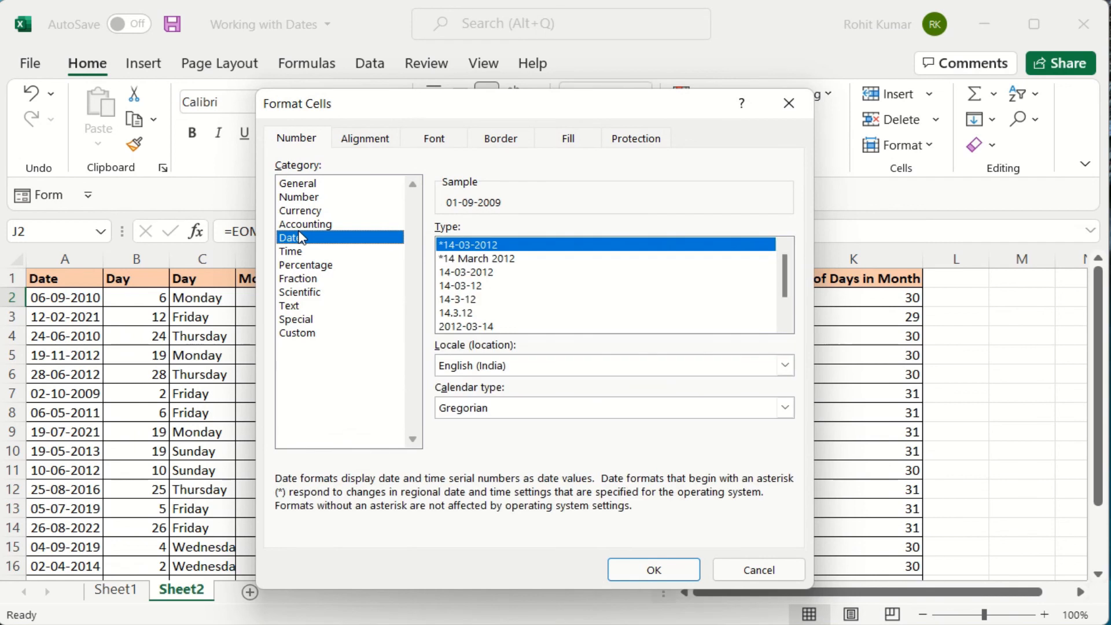
left_click(313, 335)
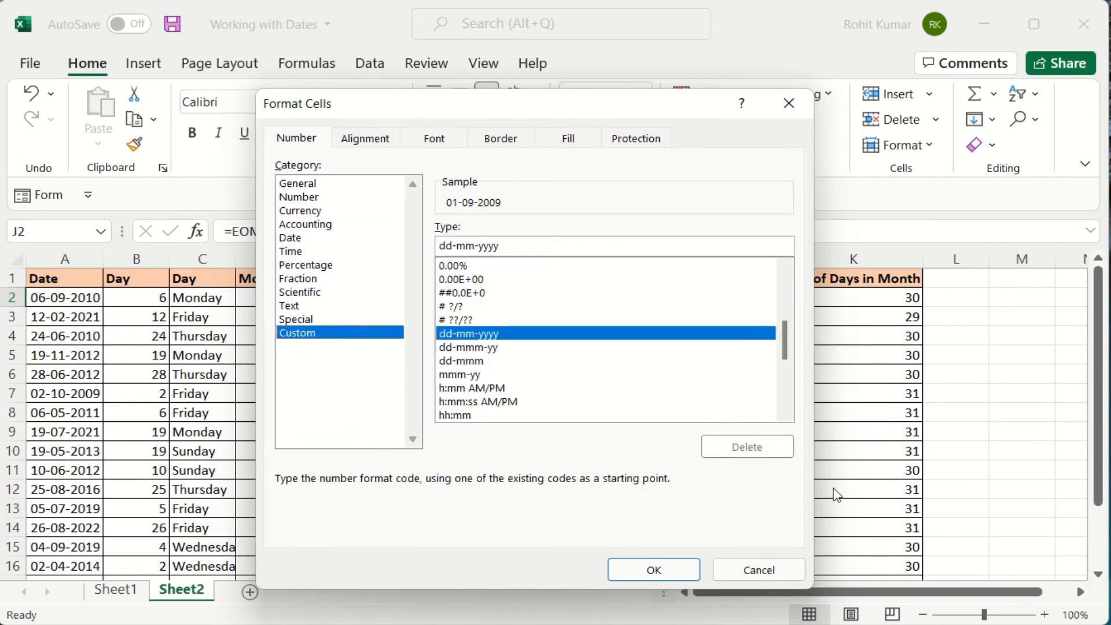
left_click(759, 570)
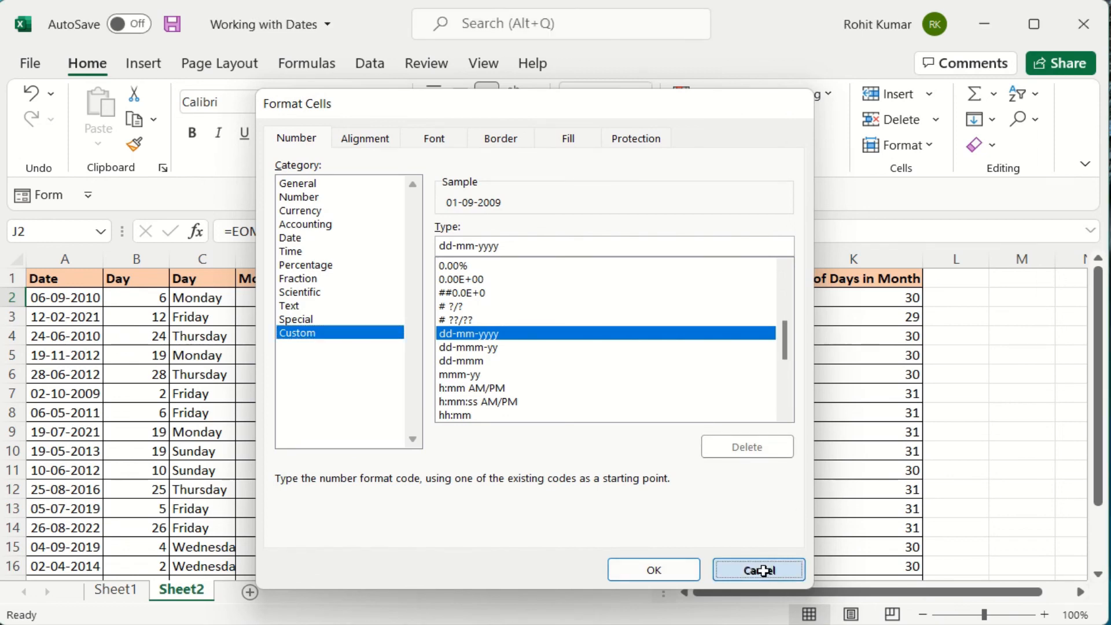